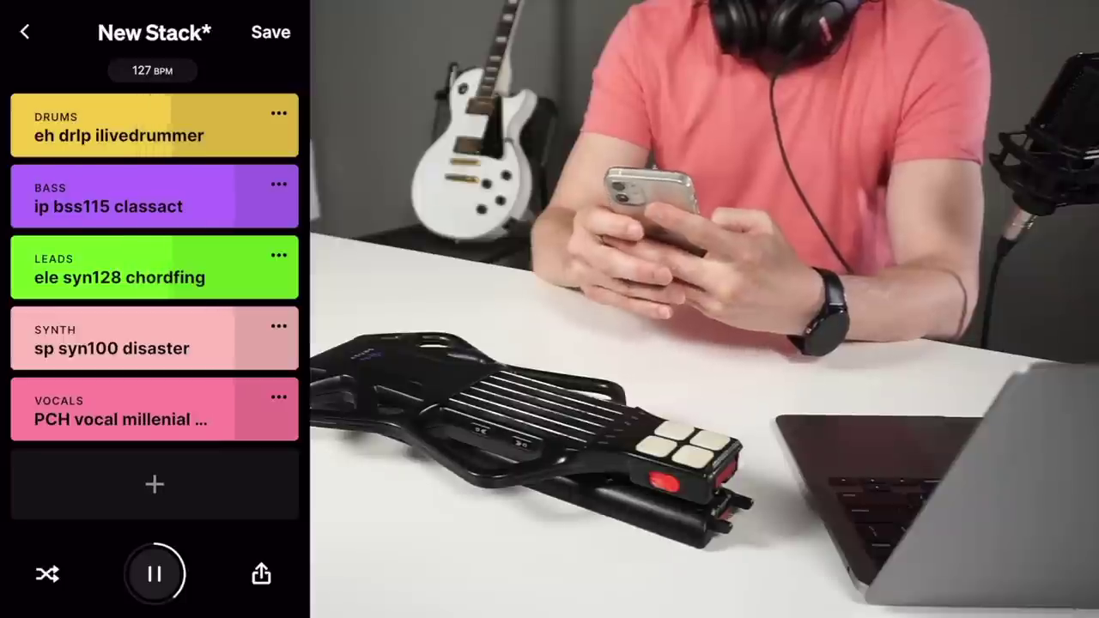
Add a new layer of the Chords type to the stack.
click(154, 484)
scroll(155, 343, down, 1)
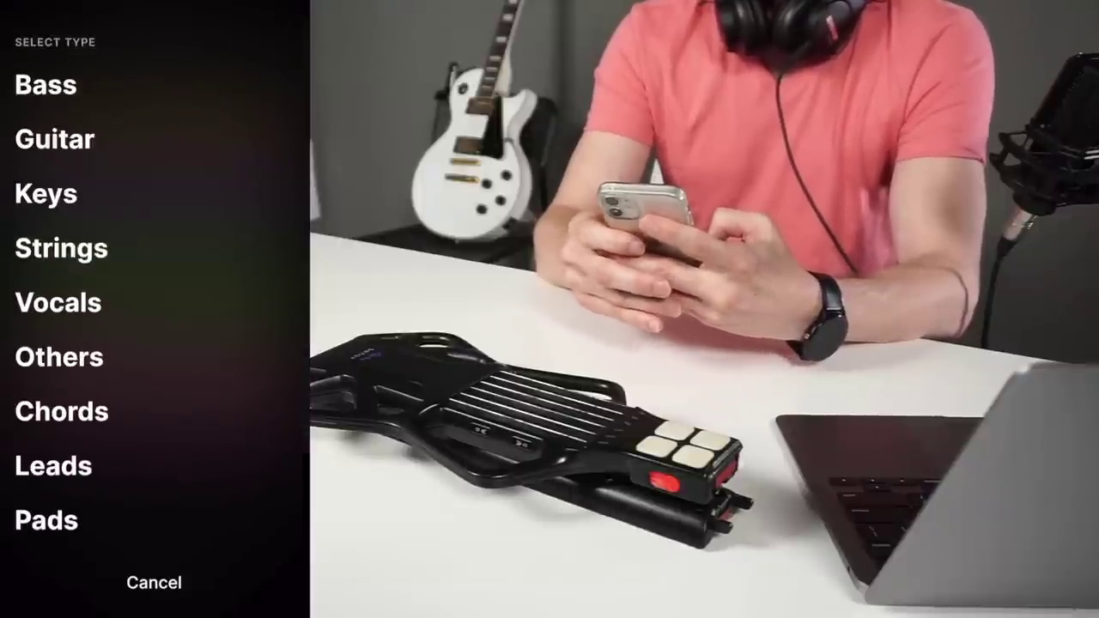
click(154, 583)
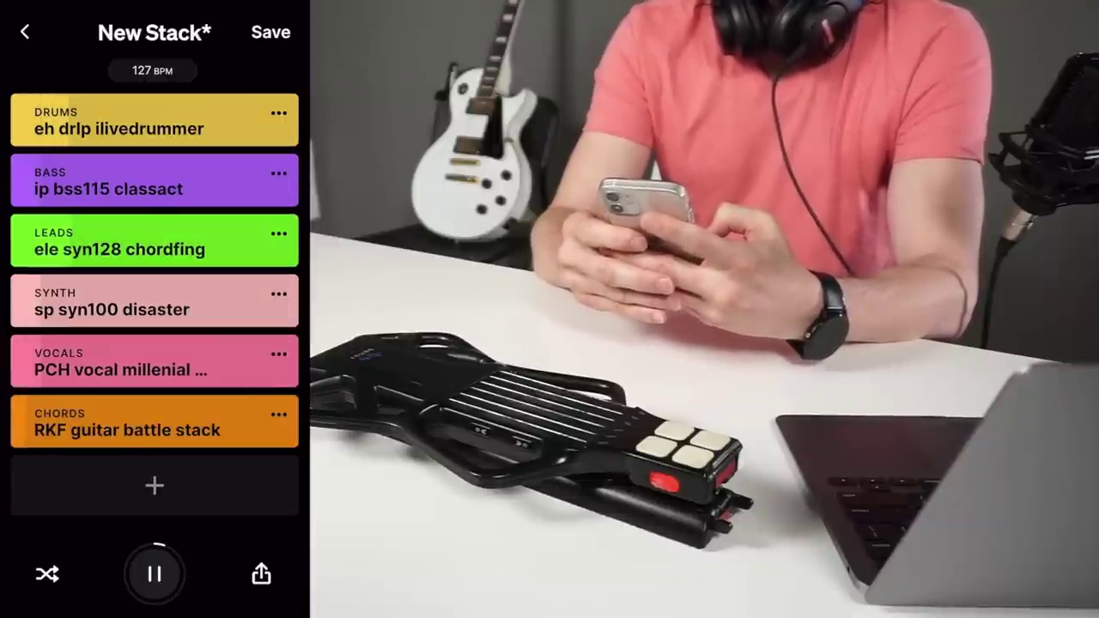
Listen to the Chords layer and the Leads layer in solo, one after the other, and return to the full stack.
click(154, 421)
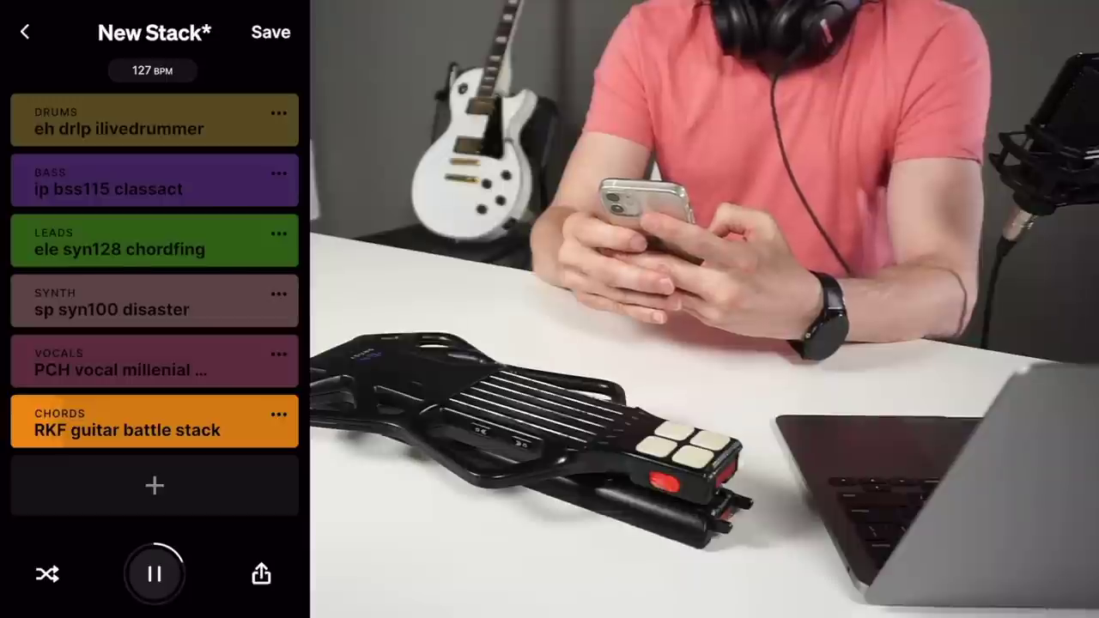
click(154, 422)
click(155, 241)
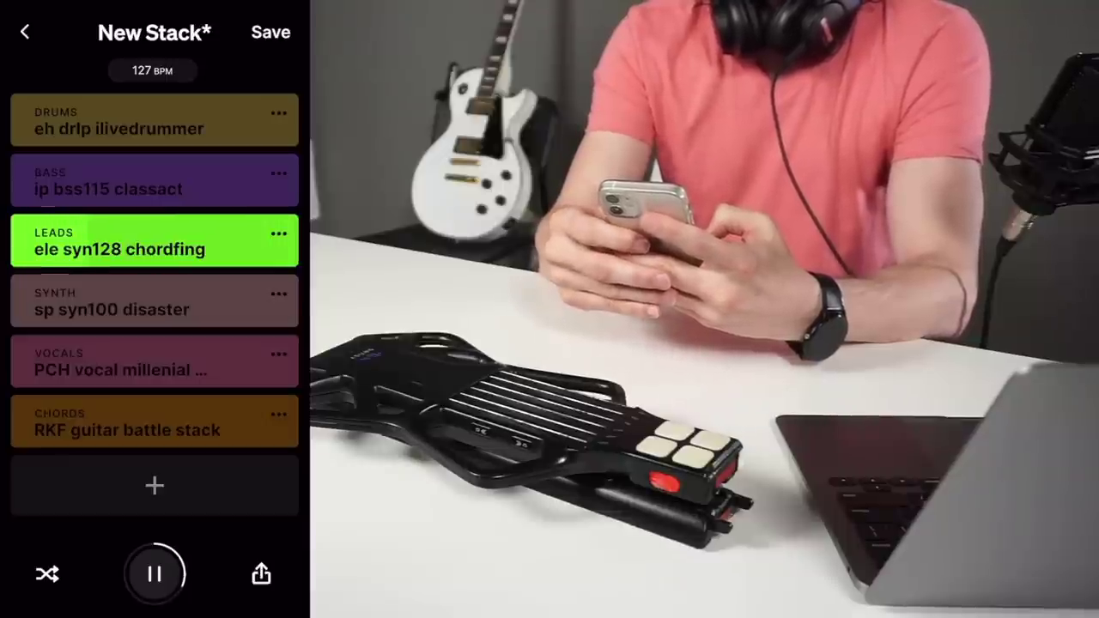
click(154, 242)
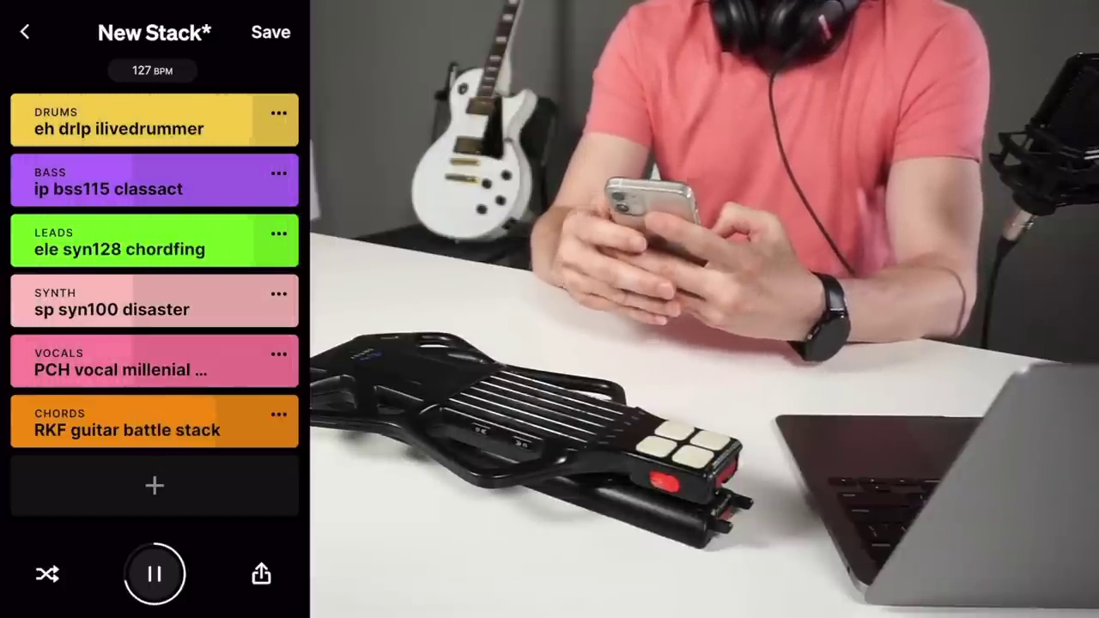
Save the stack under the name Romantic Triad.
click(270, 33)
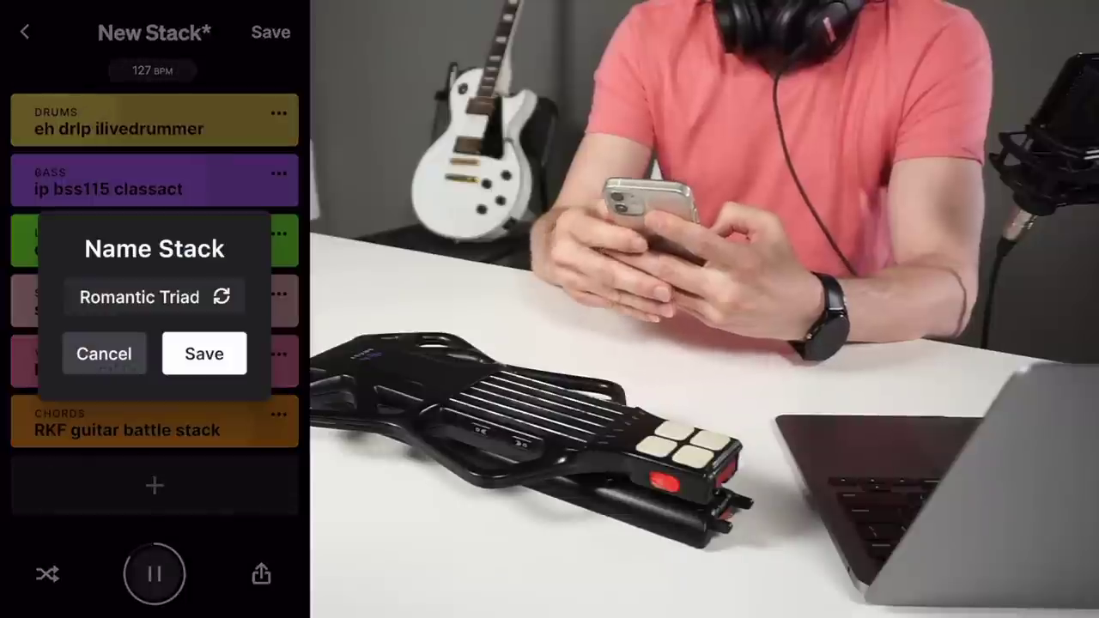
click(204, 354)
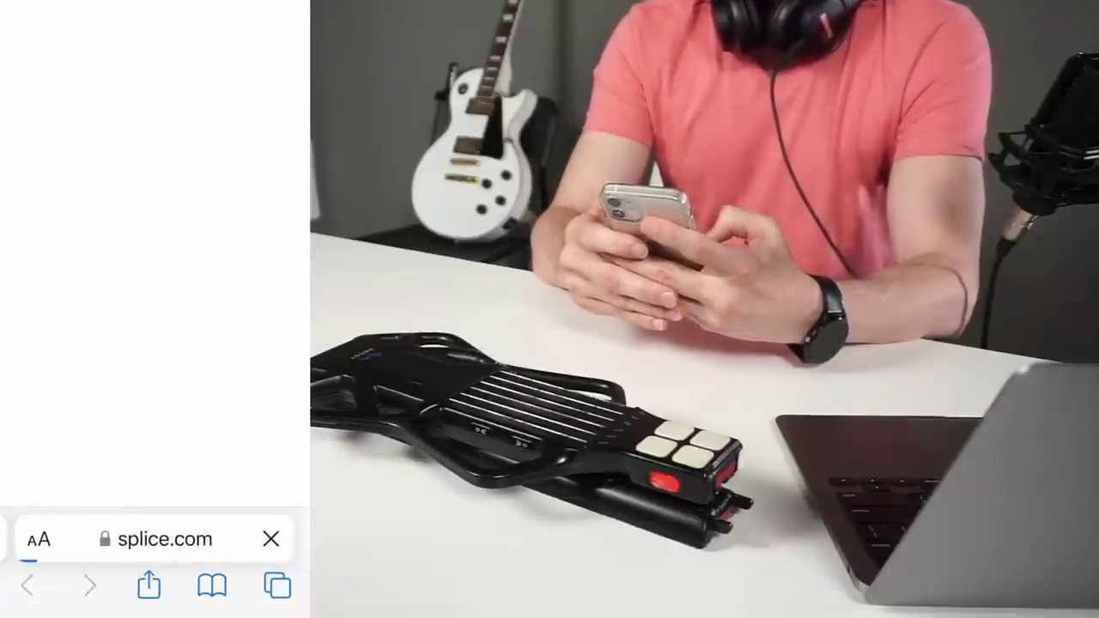
Add all six samples of the shared stack to the library from its splice.com page, spending one credit per sample.
scroll(158, 292, down, 5)
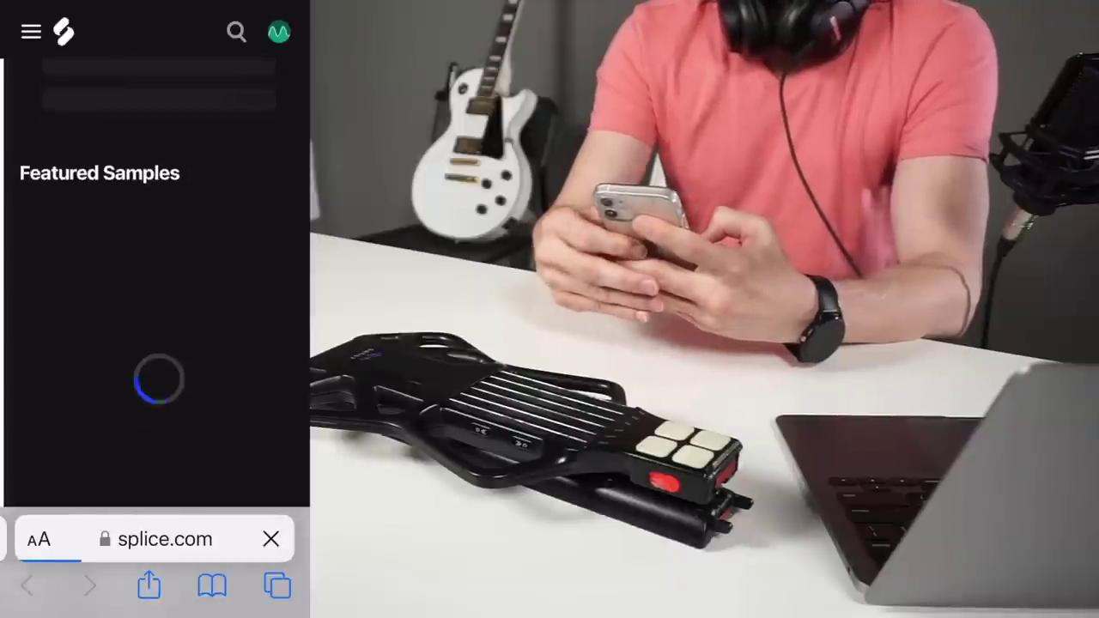
scroll(154, 283, down, 5)
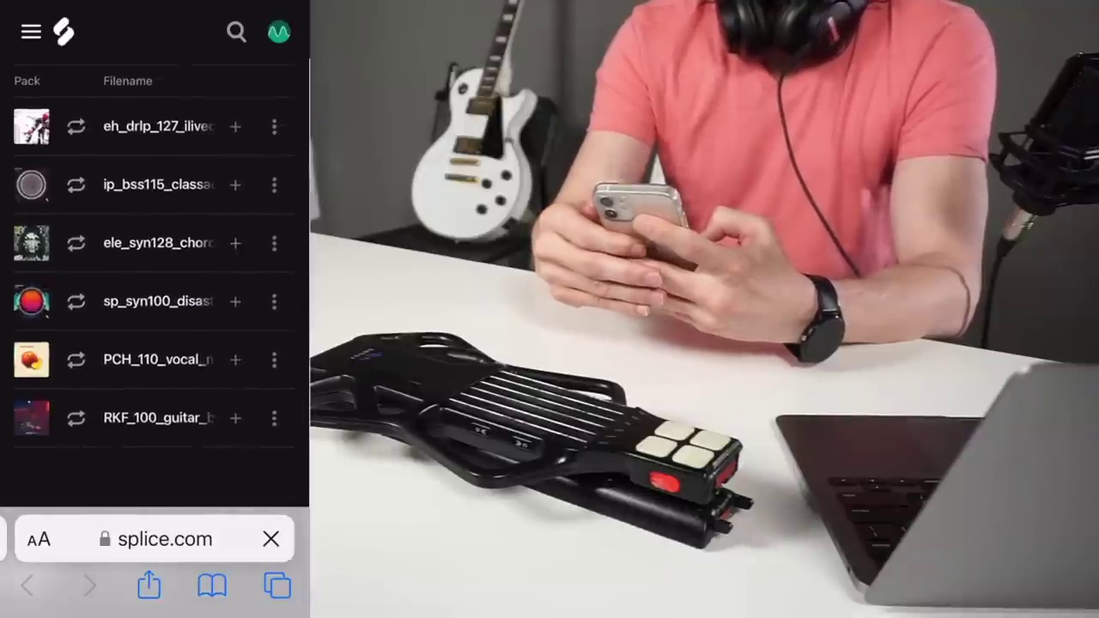
click(234, 120)
click(234, 179)
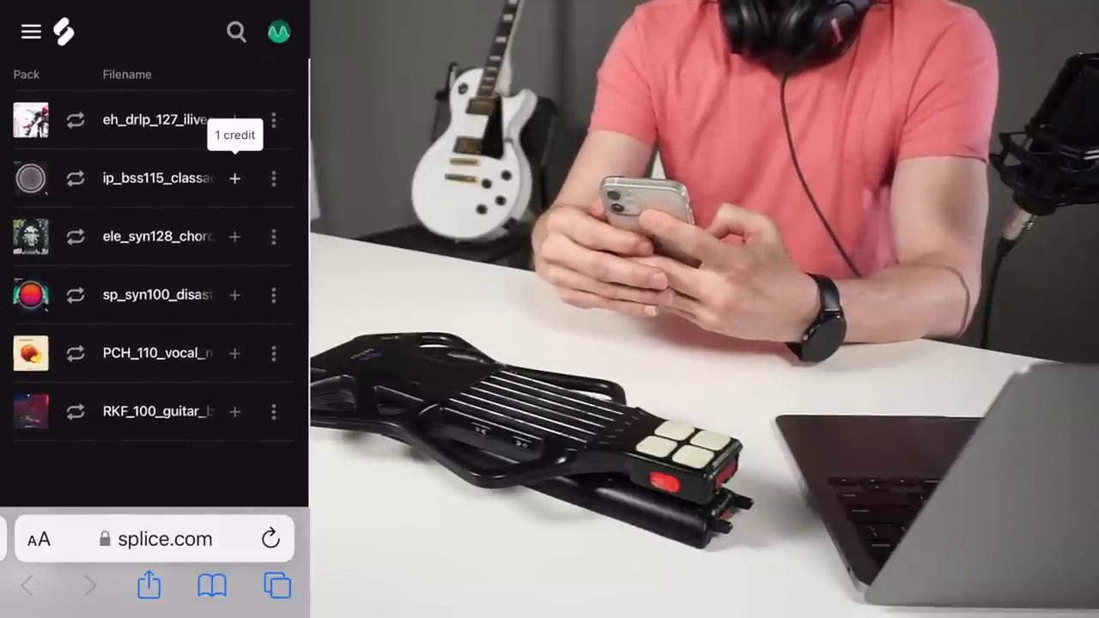
click(235, 237)
click(234, 296)
click(234, 353)
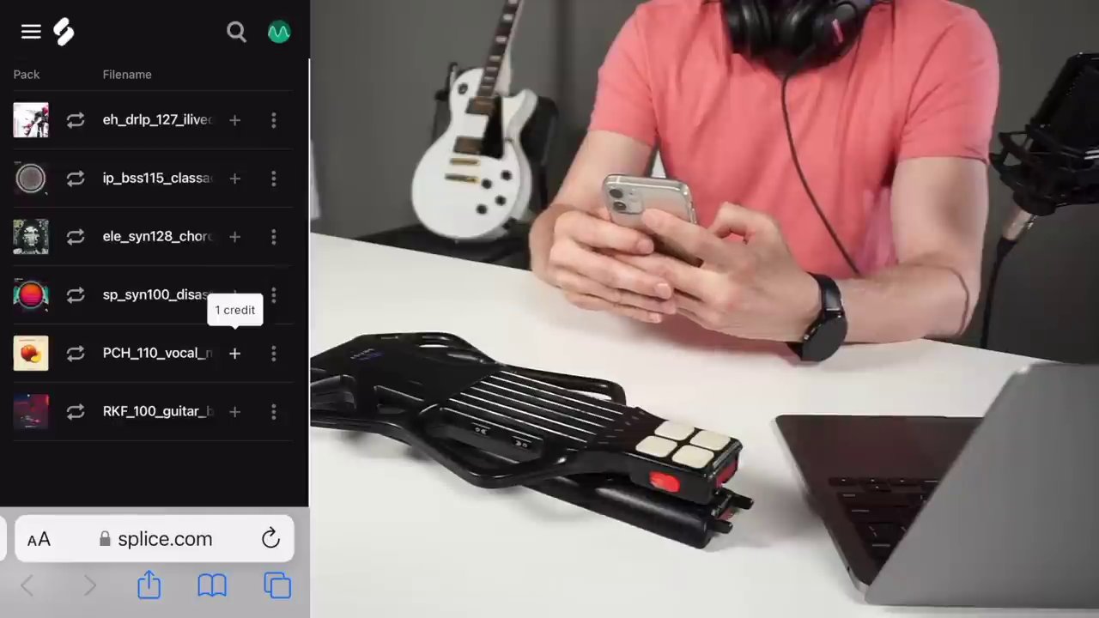
click(234, 411)
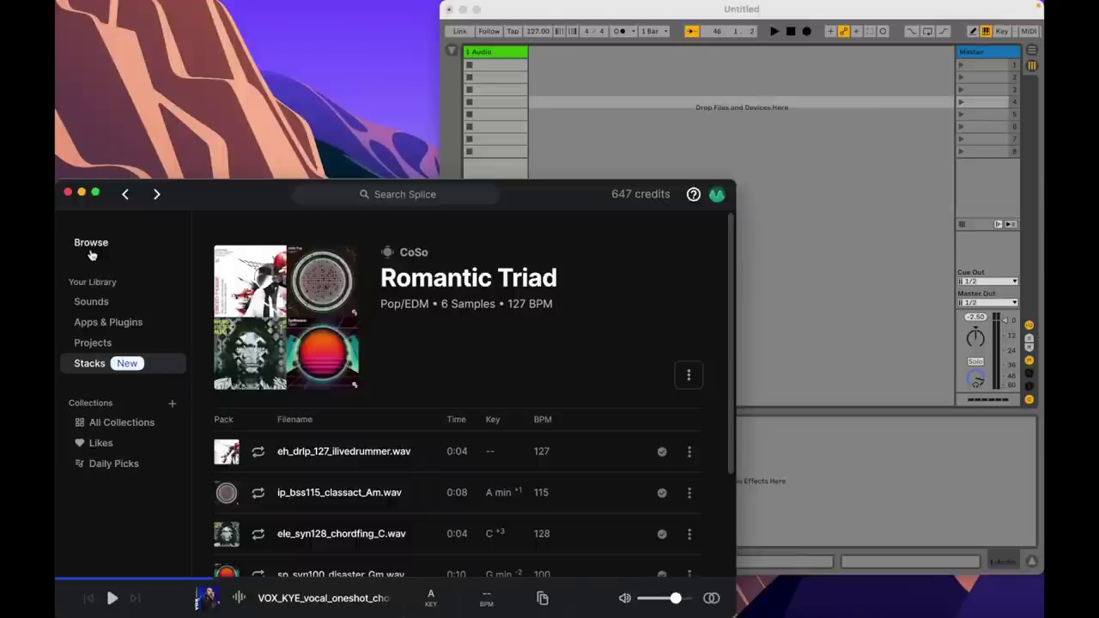
Switch to the Splice desktop app and open the sample list of the Romantic Triad stack.
click(91, 247)
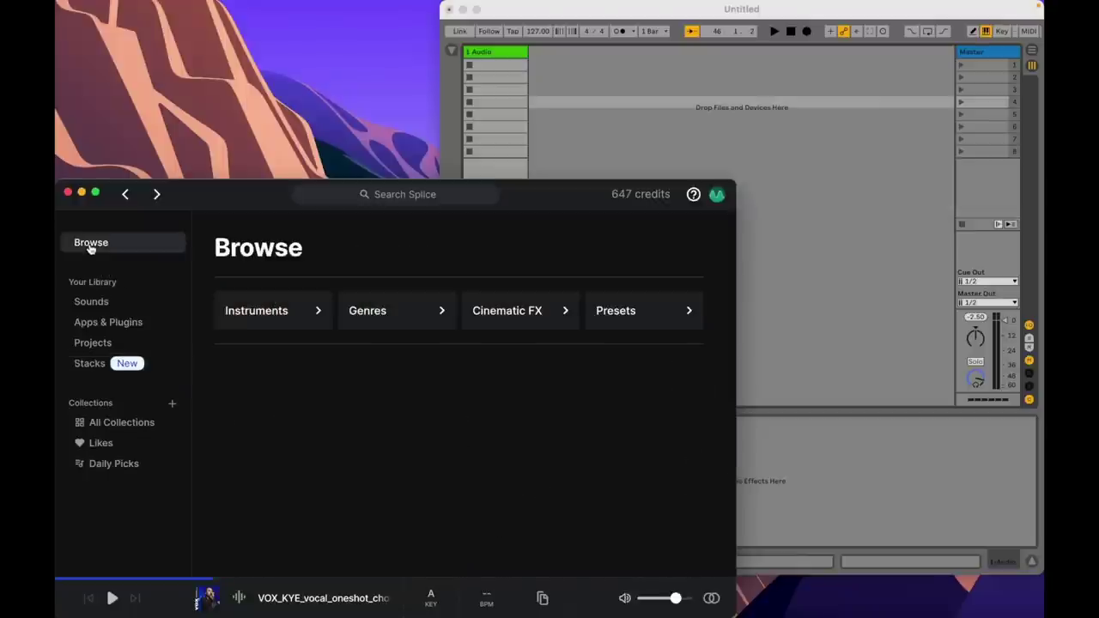
click(88, 365)
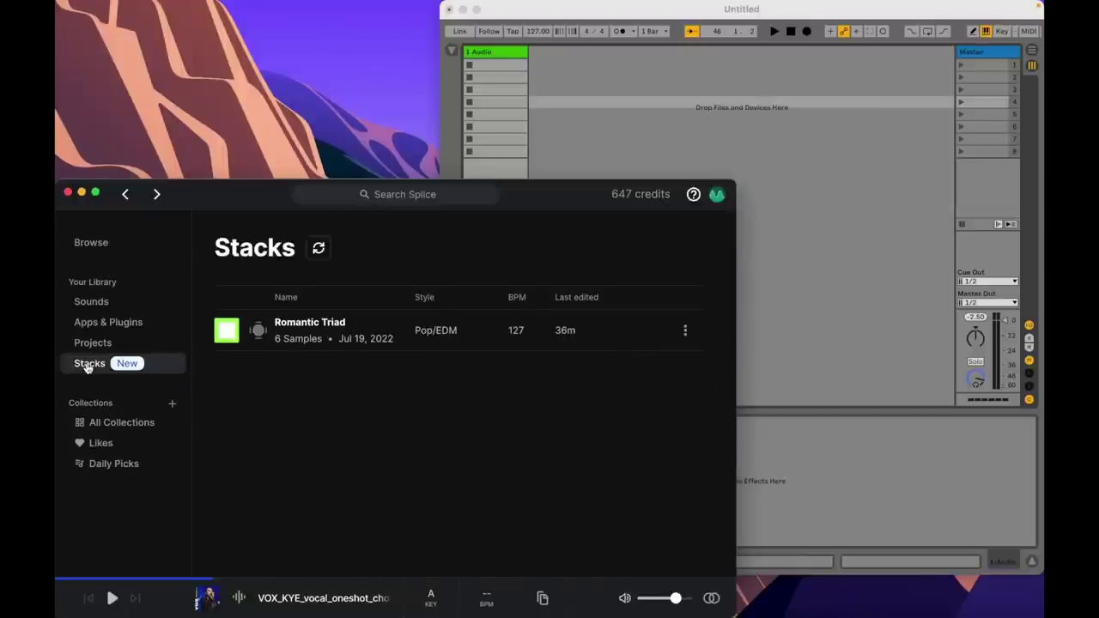
click(625, 331)
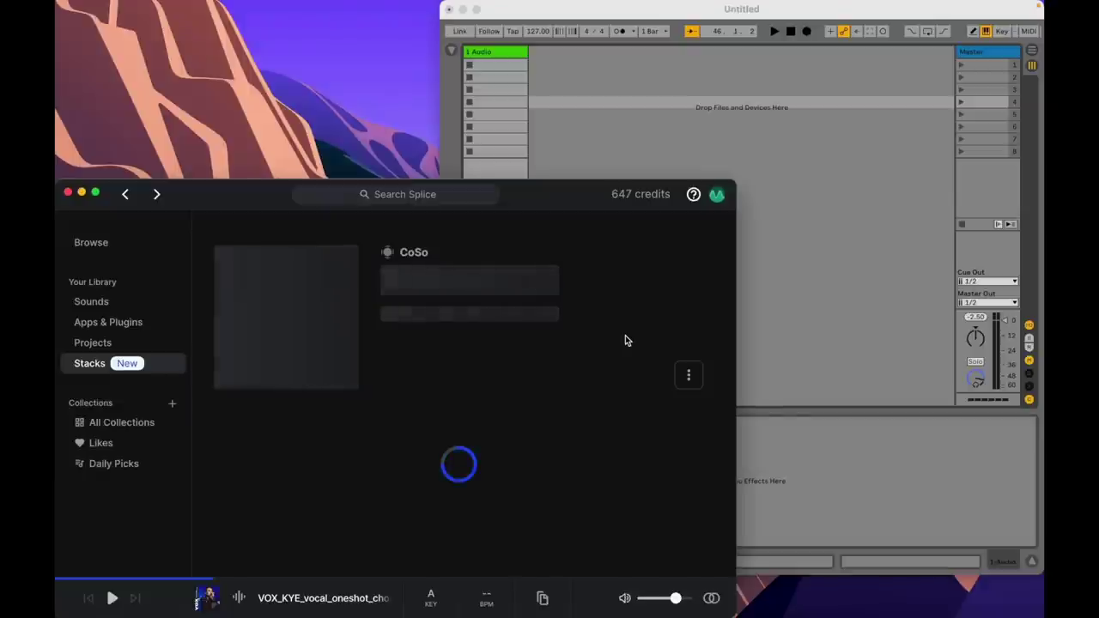
scroll(625, 340, down, 3)
Switch to Ableton Live and add six audio tracks and one MIDI track to the set.
click(502, 52)
key(super+t)
key(super+t)
key(super+t)
key(super+t)
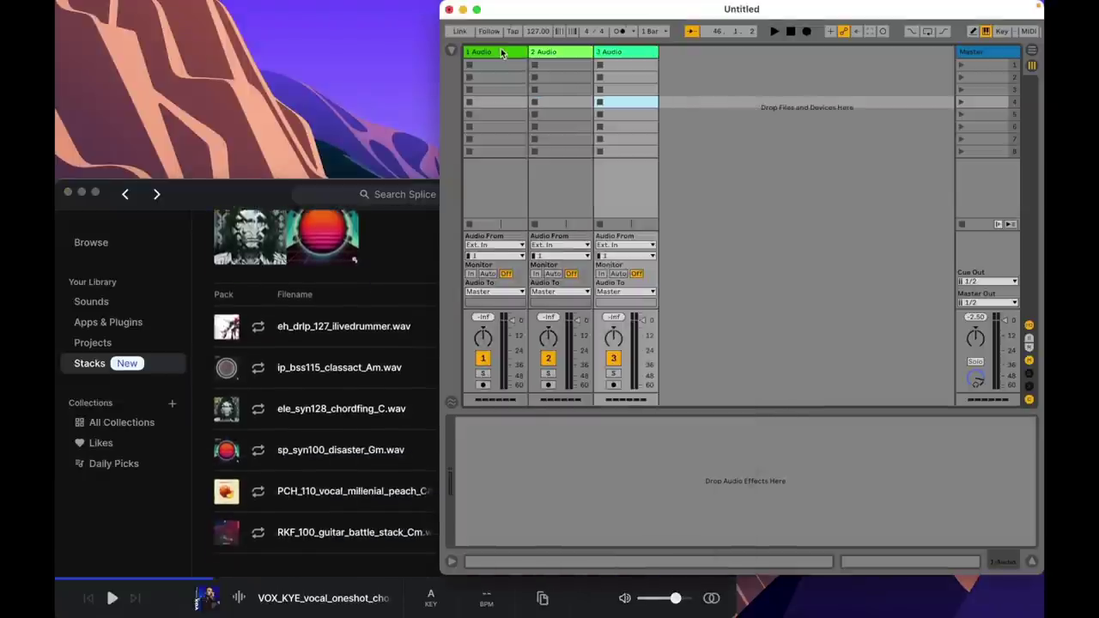
key(super+t)
key(super+t)
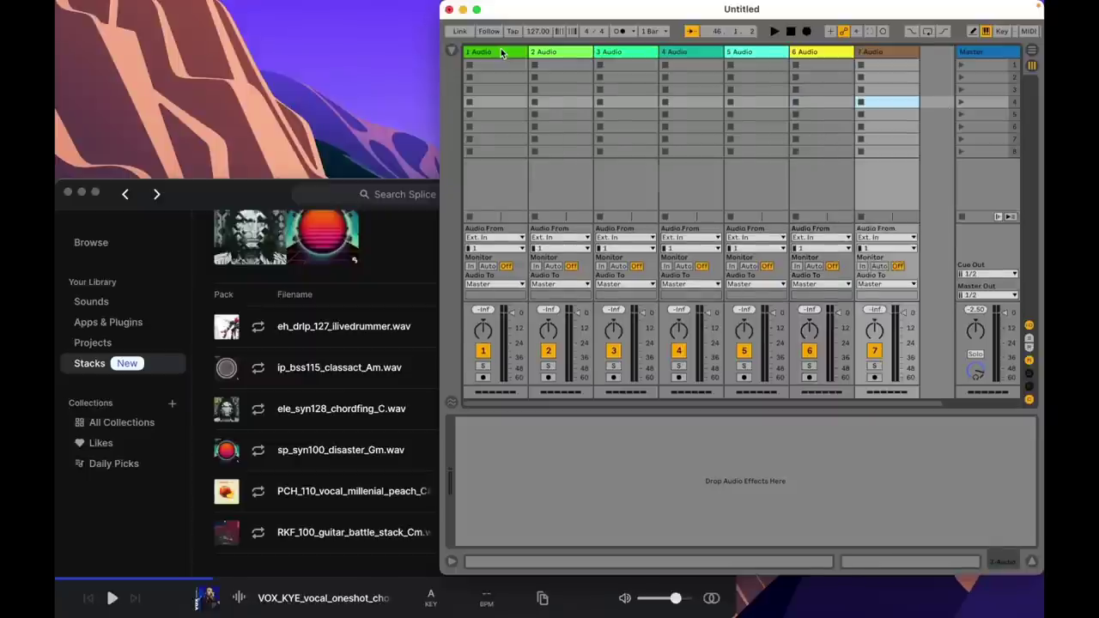
key(super+shift+t)
scroll(534, 155, left, 2)
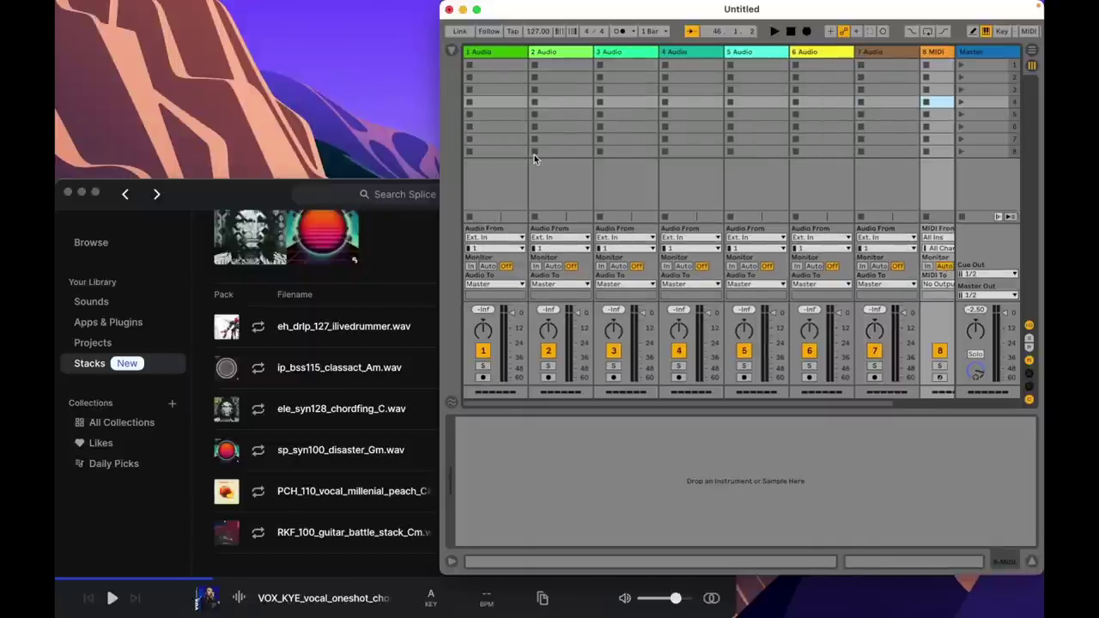
Place the six Romantic Triad samples from Splice into the first clip slots of audio tracks 1 to 6 in Ableton Live, in list order.
click(273, 203)
scroll(341, 341, up, 3)
scroll(254, 425, down, 3)
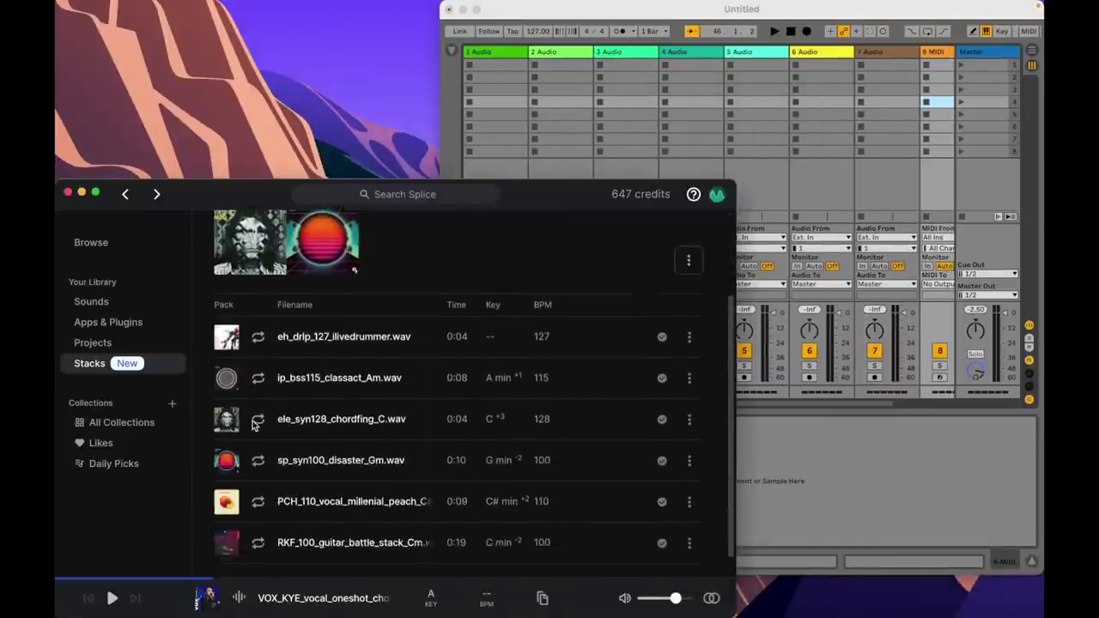
drag(245, 332, 488, 62)
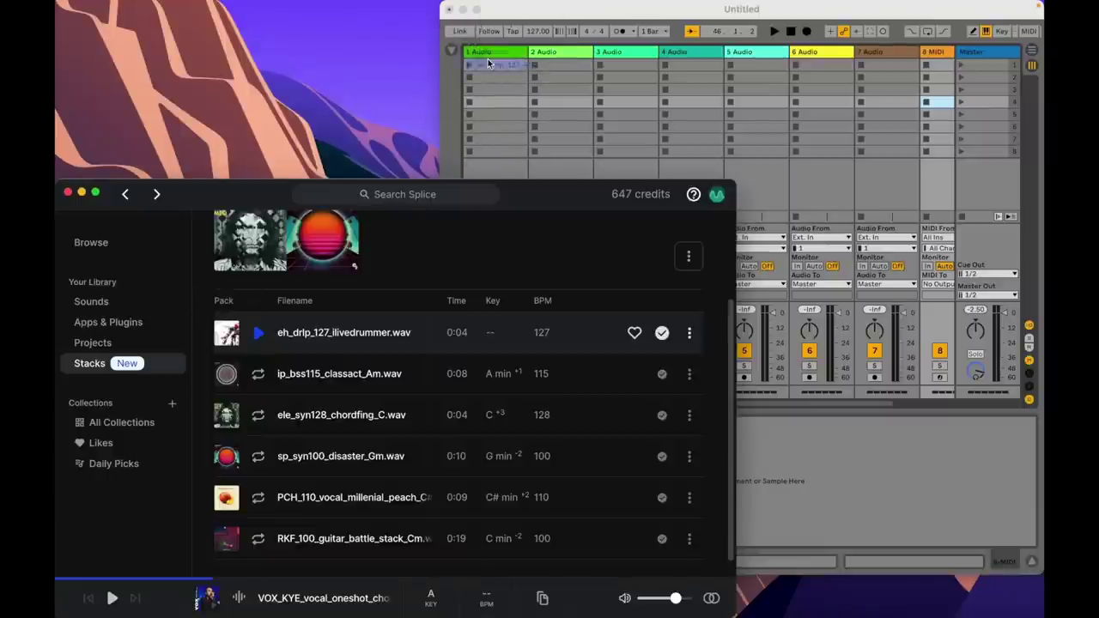
drag(232, 378, 556, 65)
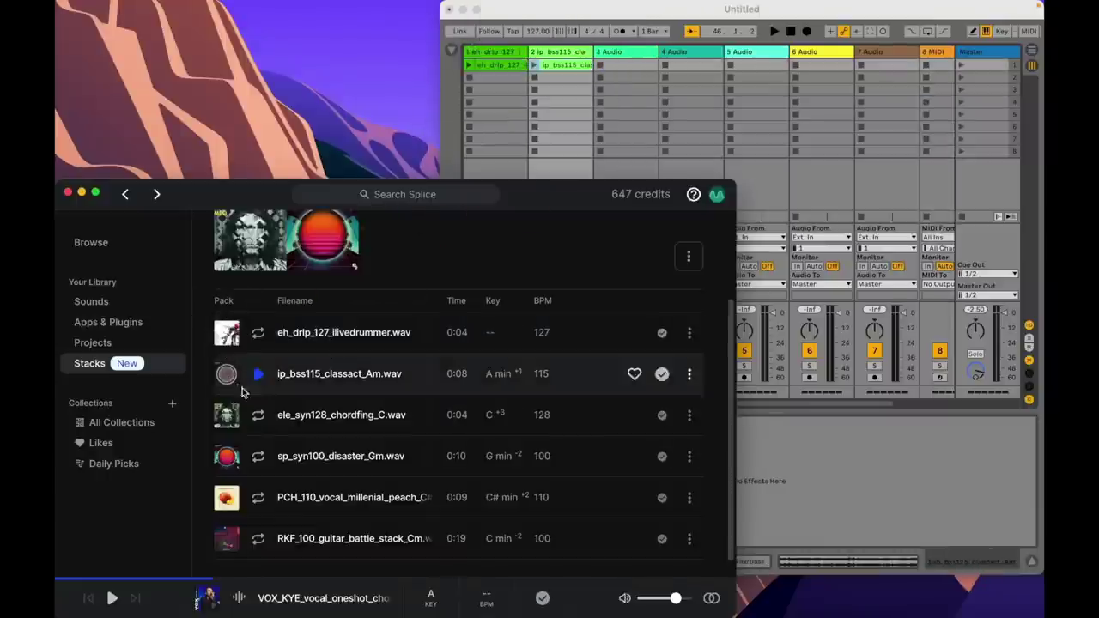
drag(226, 415, 627, 65)
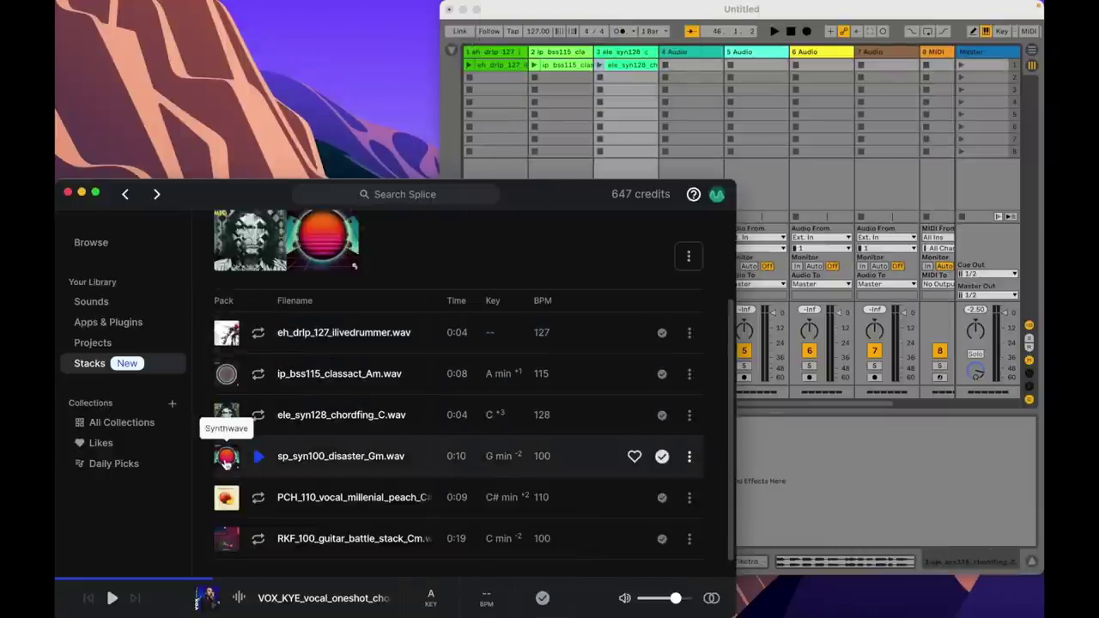
drag(226, 455, 691, 65)
drag(221, 502, 754, 65)
drag(230, 546, 822, 66)
Compare the key offsets listed in Splice with the pitch settings of the bass, leads and synth clips in Ableton Live.
click(576, 17)
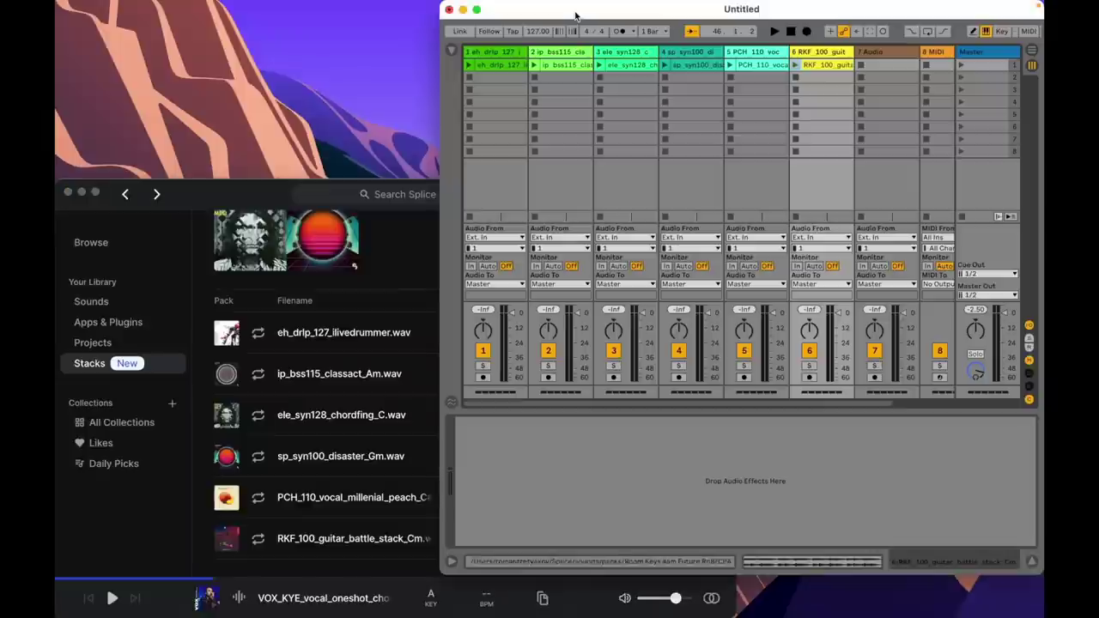
click(290, 198)
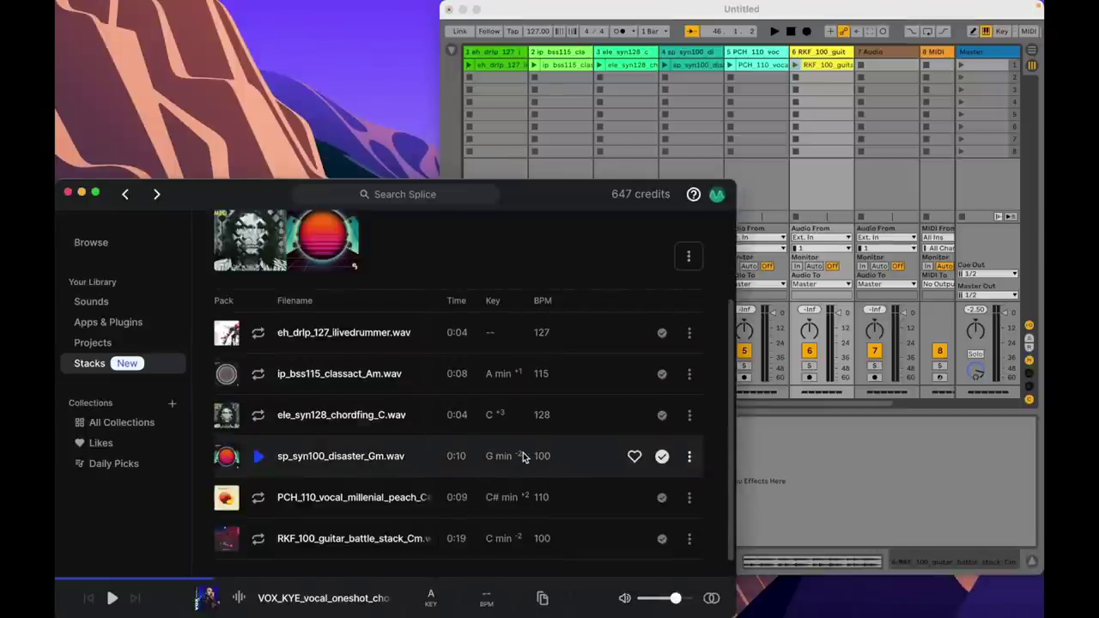
click(561, 64)
click(562, 64)
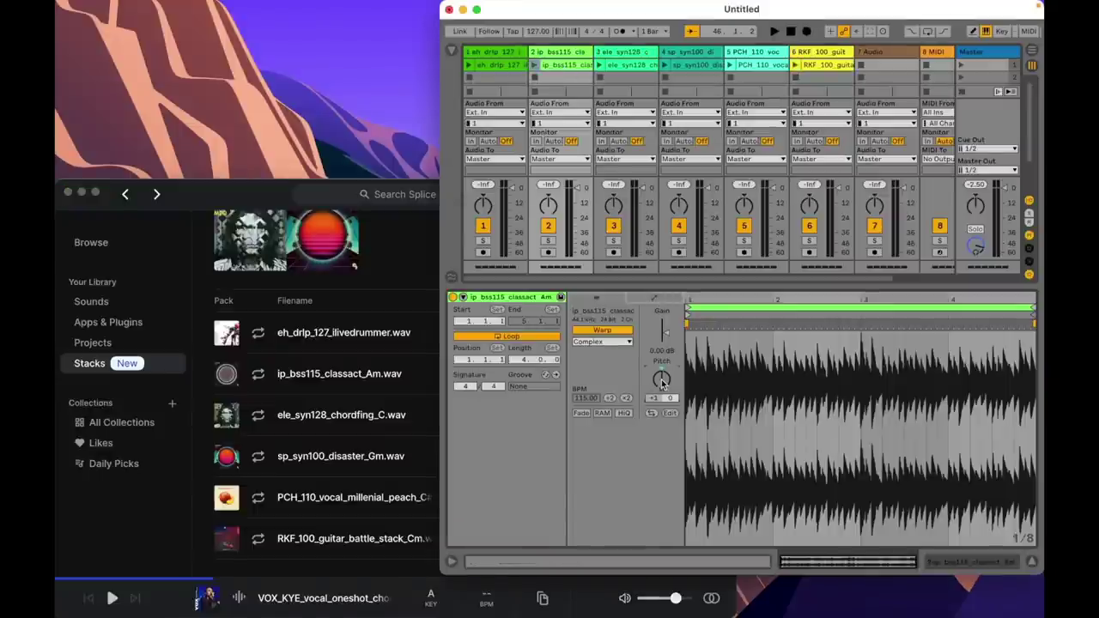
click(620, 69)
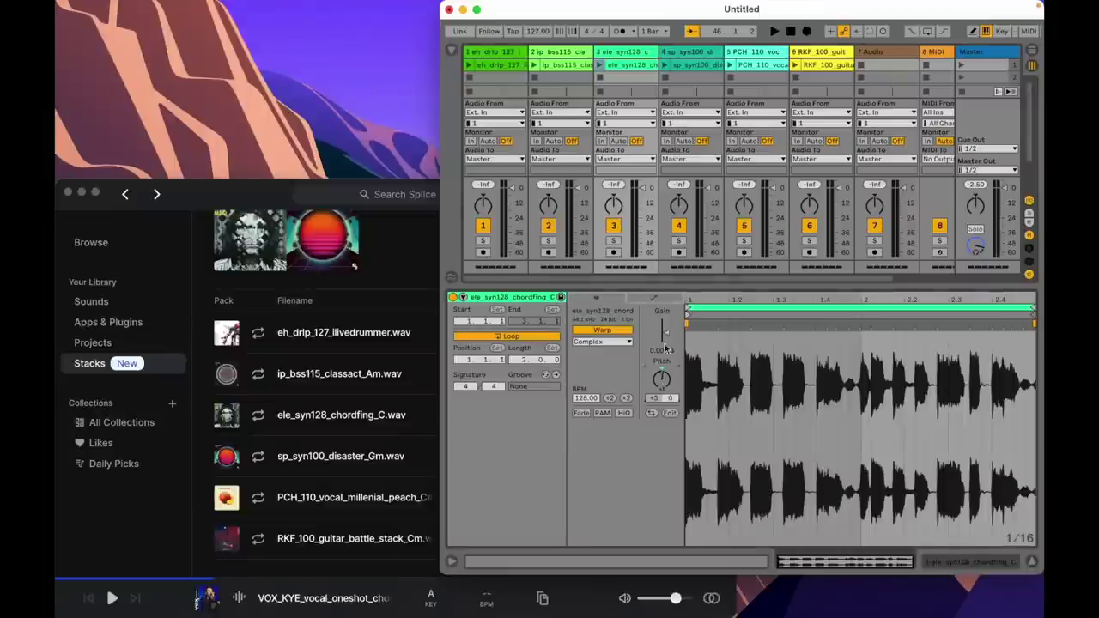
click(691, 66)
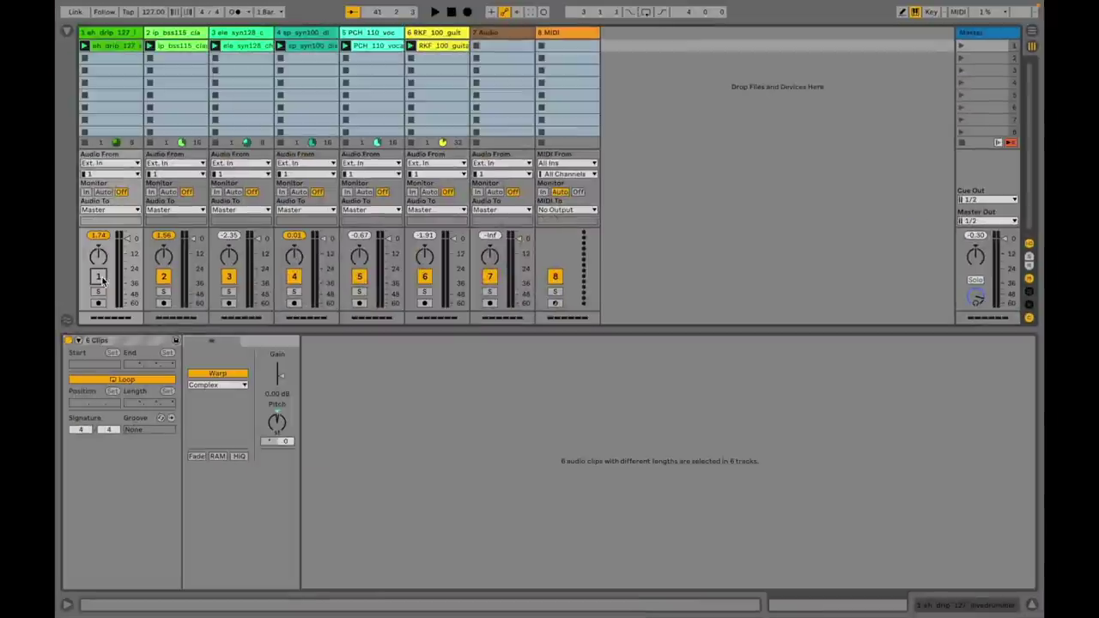
Mute every track except the drum track and start playback.
click(120, 34)
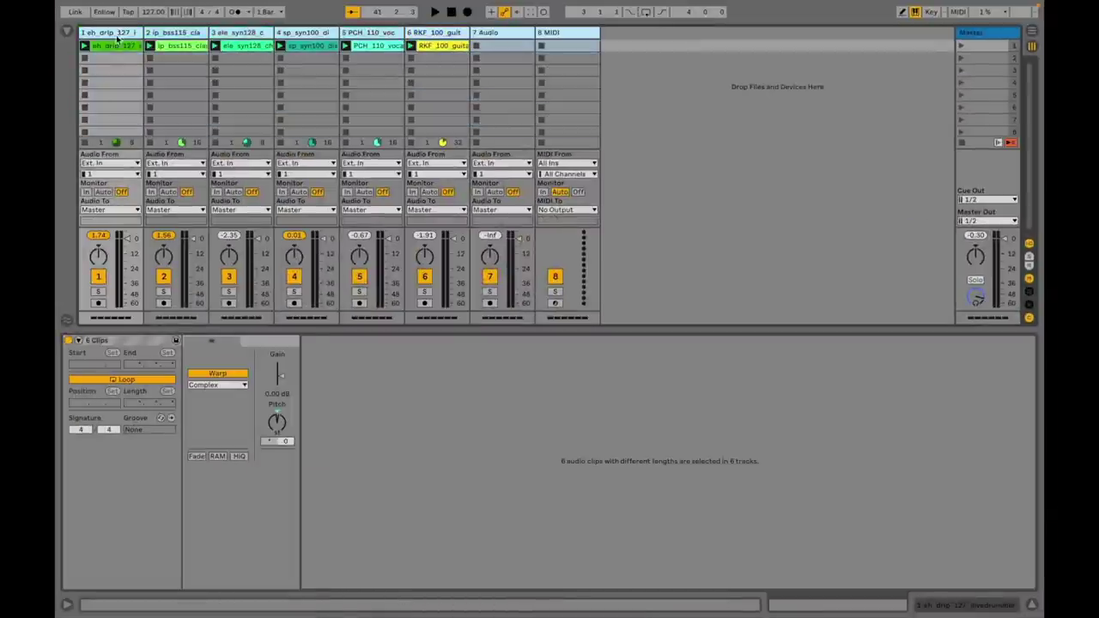
click(99, 277)
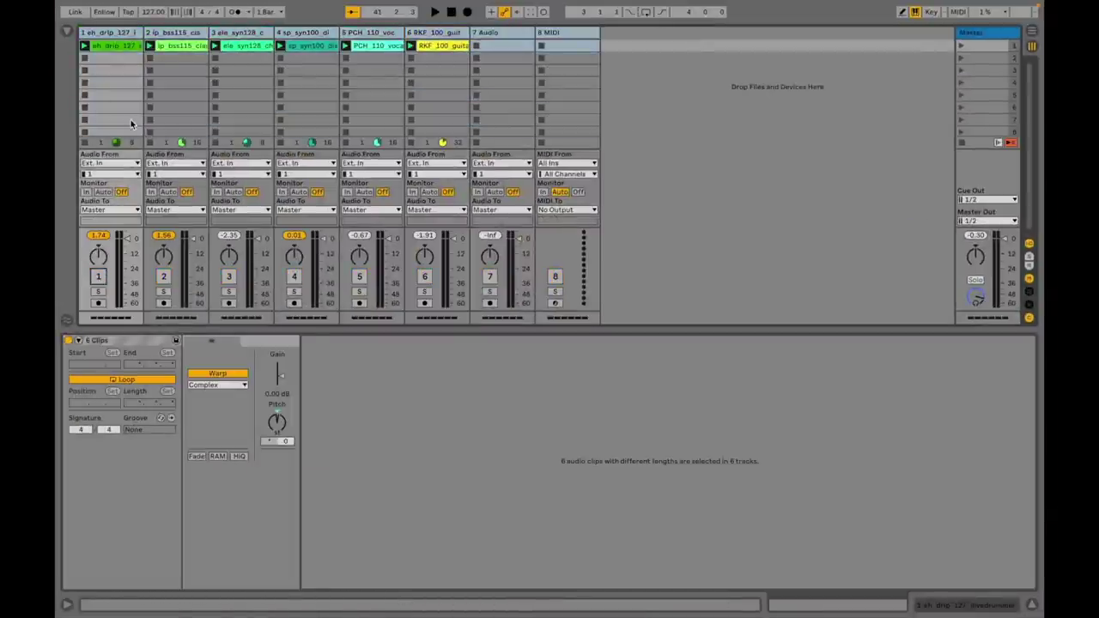
click(116, 46)
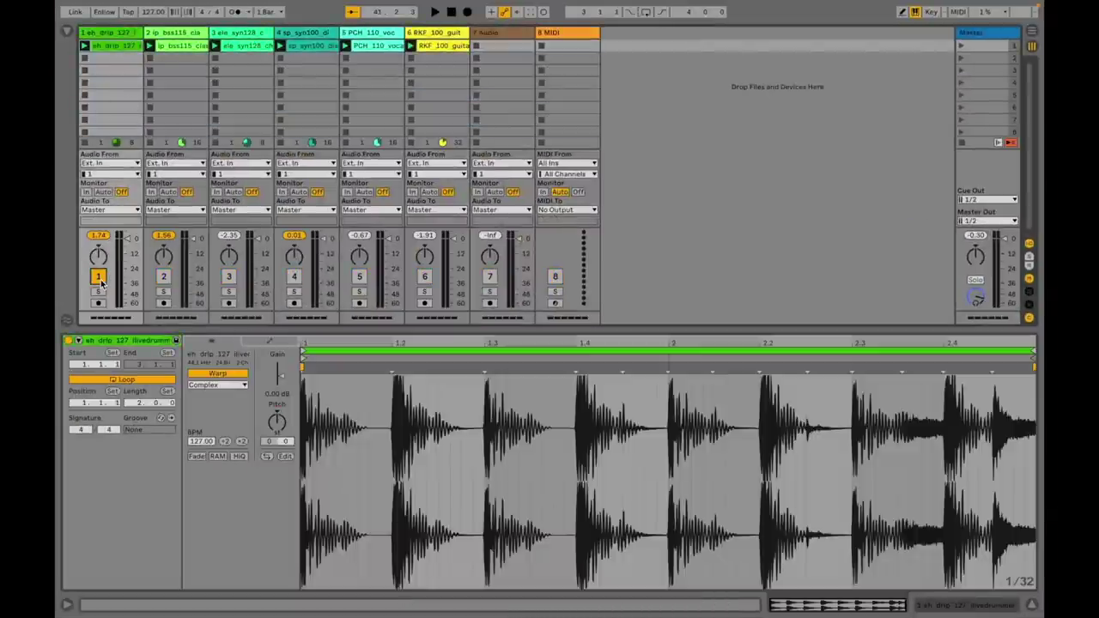
key(space)
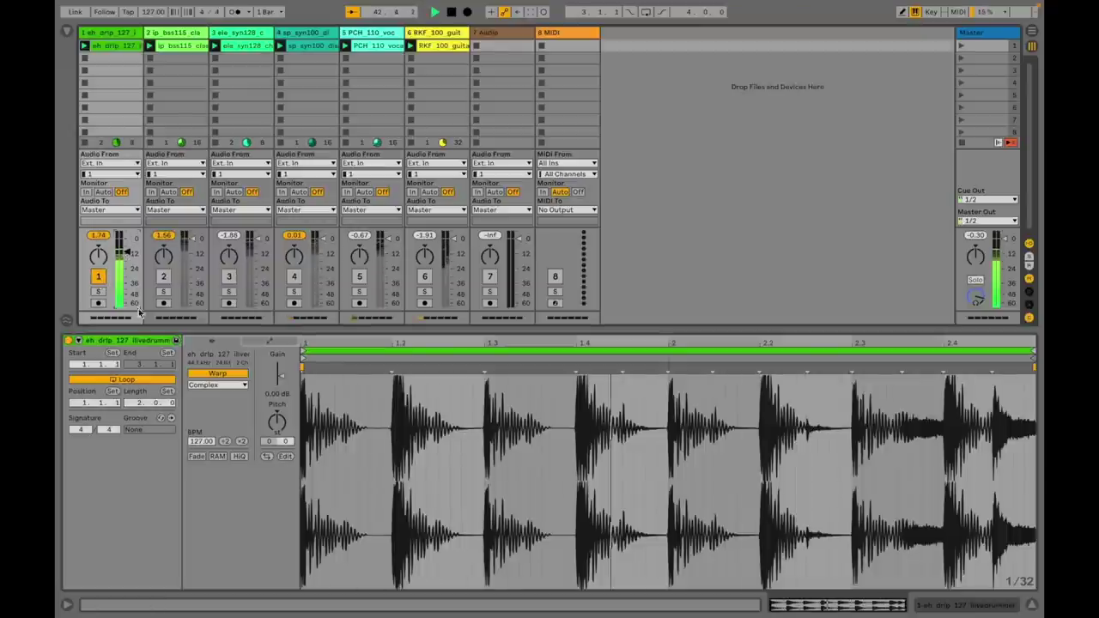
Unmute tracks 2 to 7 one by one during playback, lowering track 2 to -11.0 dB and track 4 to -14.0 dB, and stop playback.
click(163, 278)
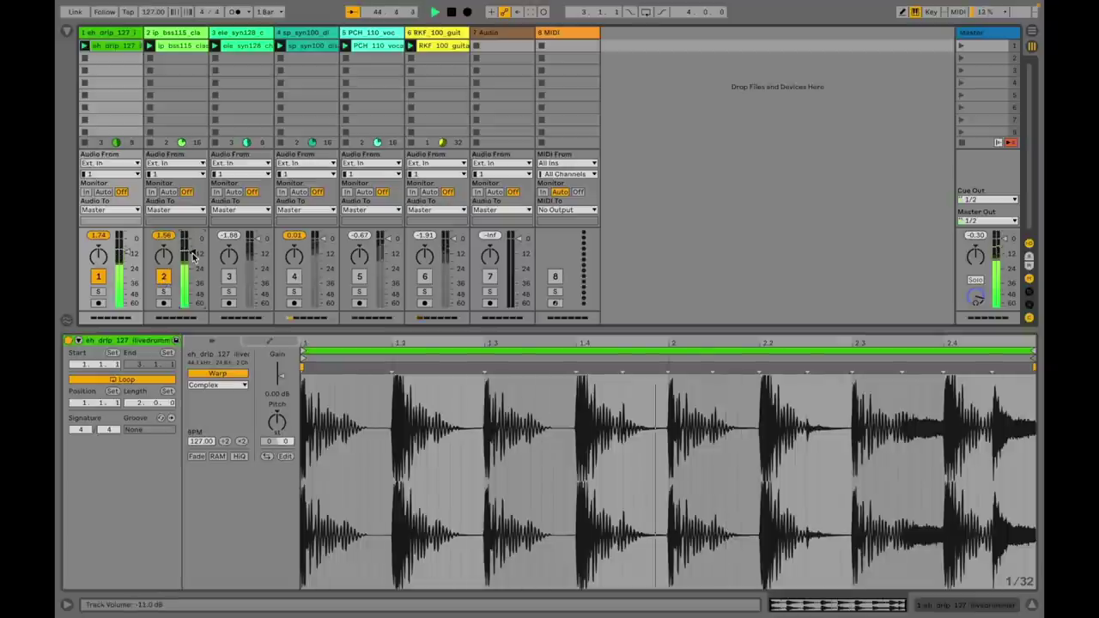
click(228, 276)
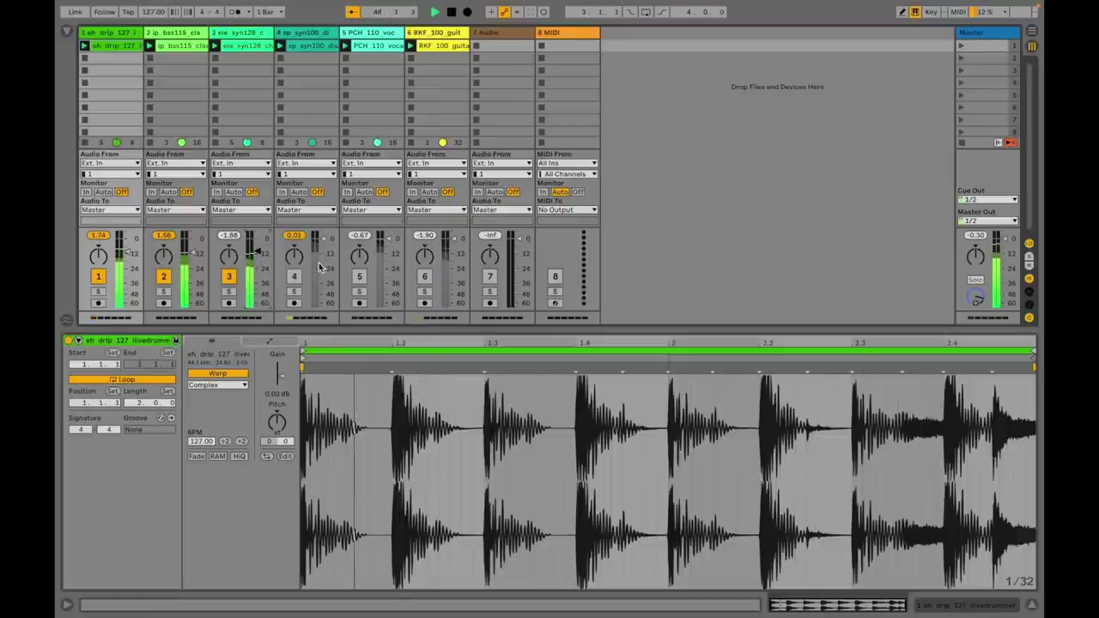
click(293, 276)
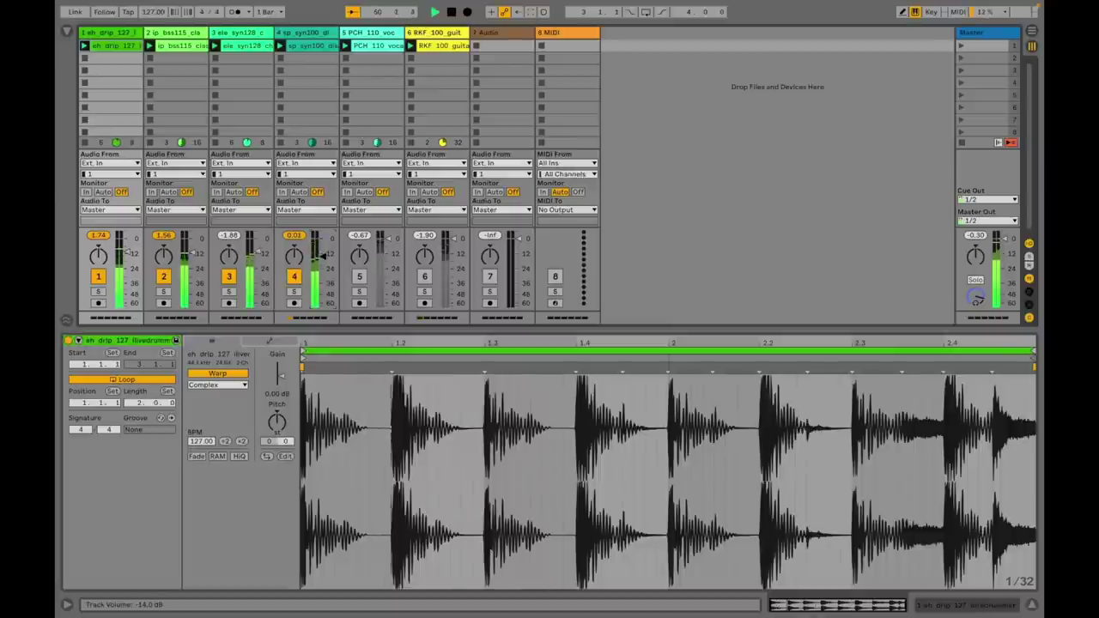
click(359, 276)
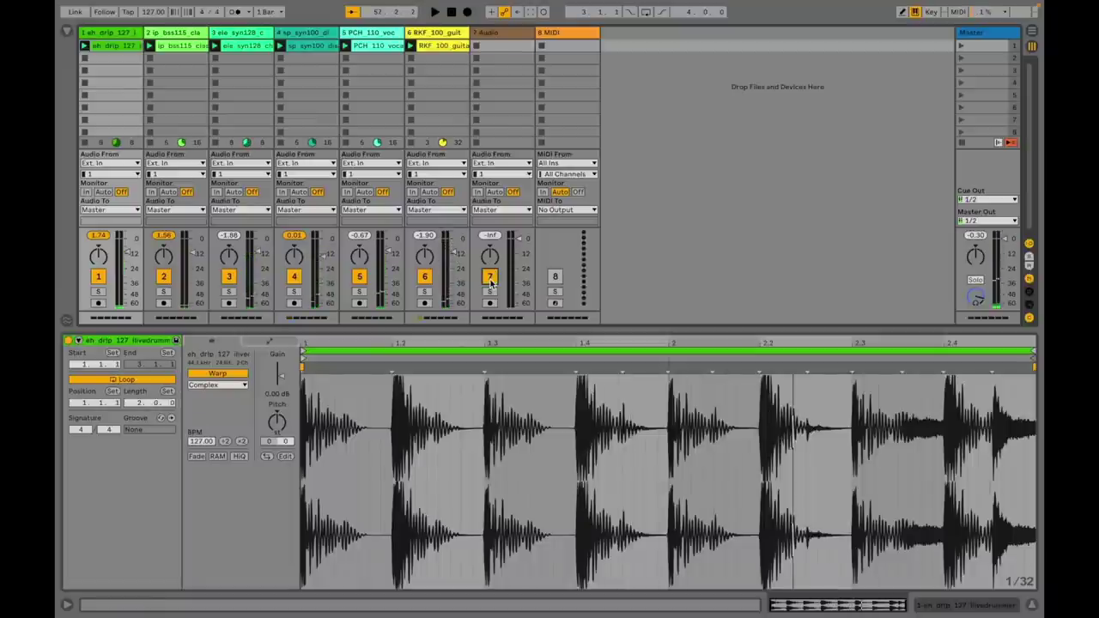
Show the browser and open the Hihat Loops folder within Drum Loops of the Cymatics - Signature Series EDM sample pack.
click(67, 31)
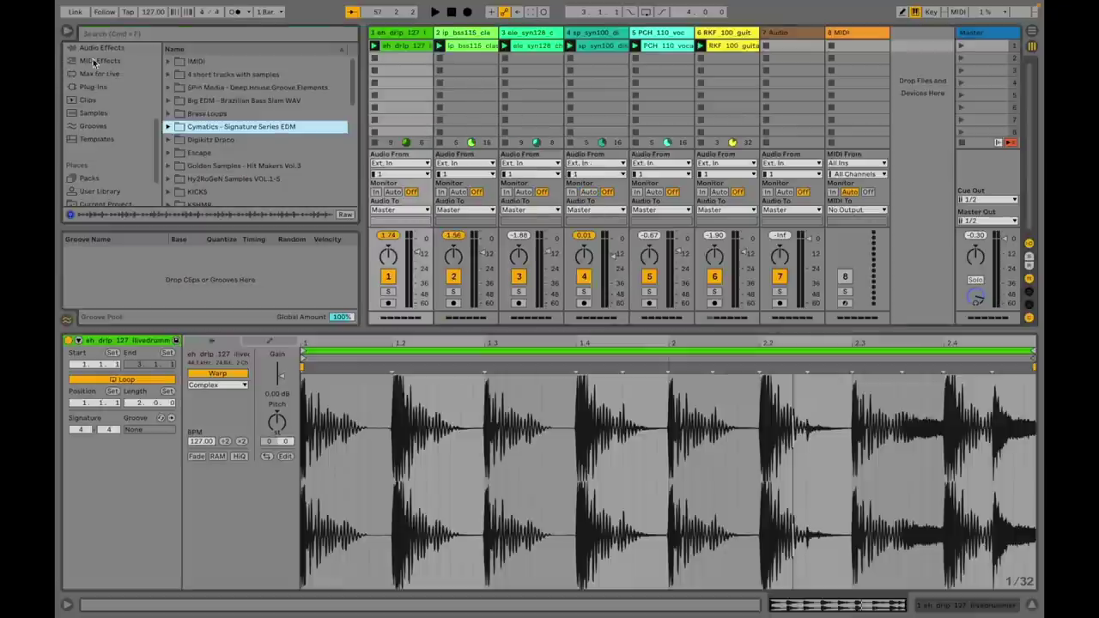
scroll(131, 112, up, 2)
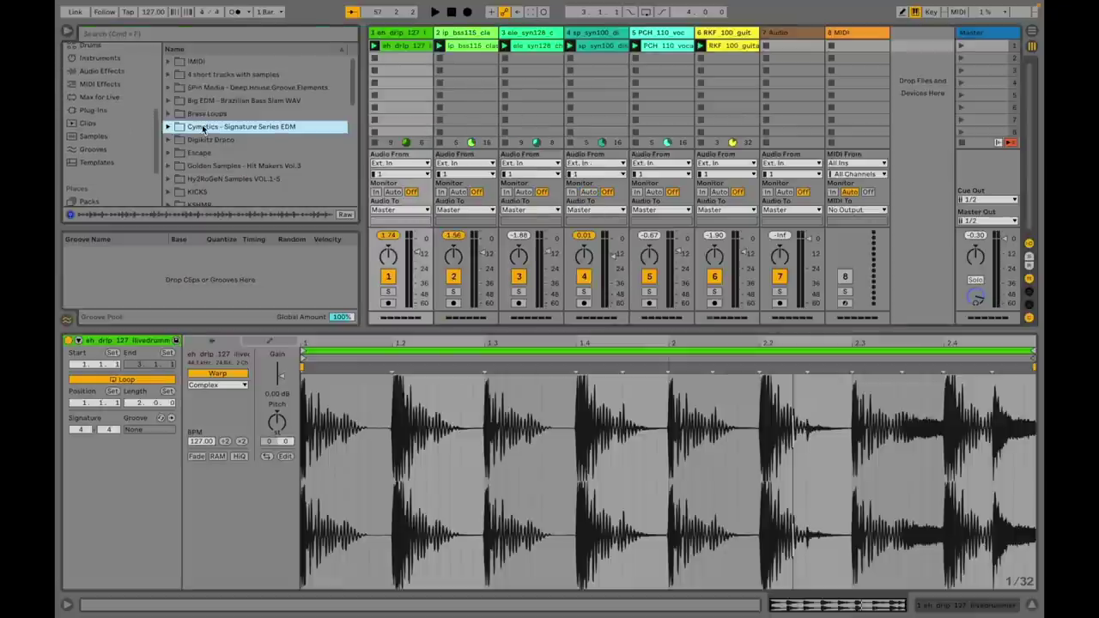
click(209, 114)
click(206, 128)
click(166, 127)
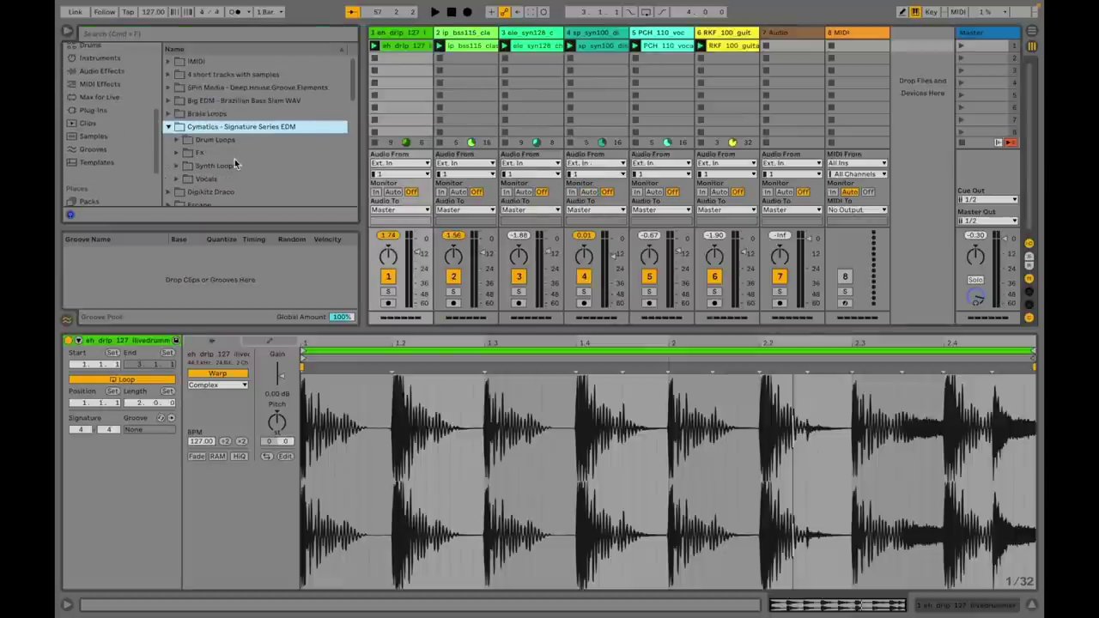
scroll(235, 159, down, 2)
click(186, 129)
click(234, 158)
Audition the 128 BPM hi-hat loops, place loop 7 in track 7's first clip slot, and balance it at -7.0 dB during scene playback.
scroll(235, 160, down, 2)
click(235, 151)
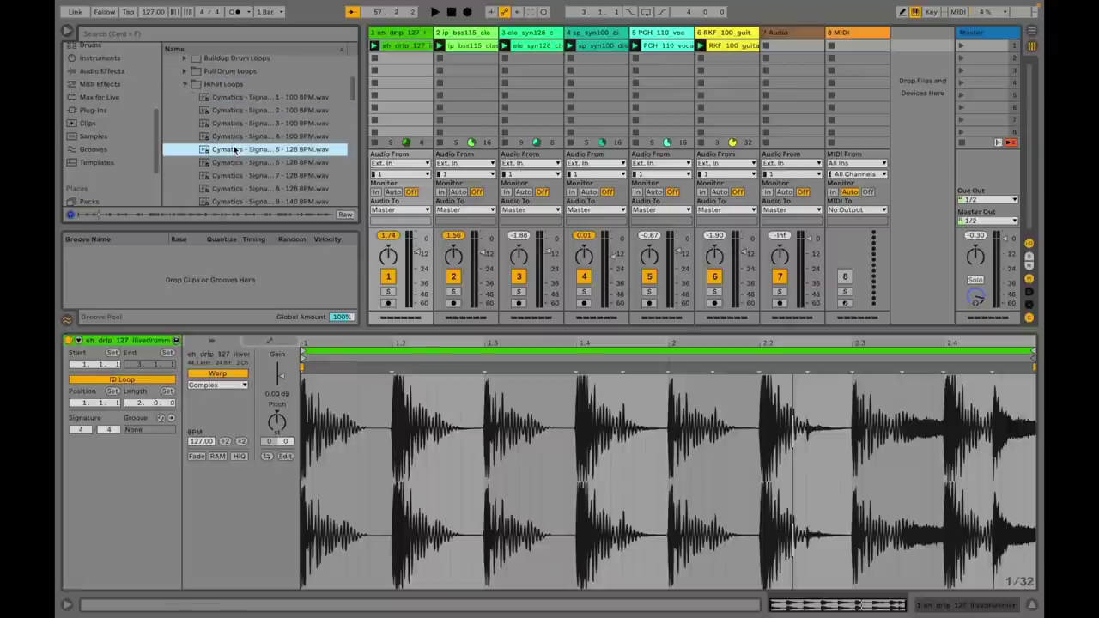
click(237, 176)
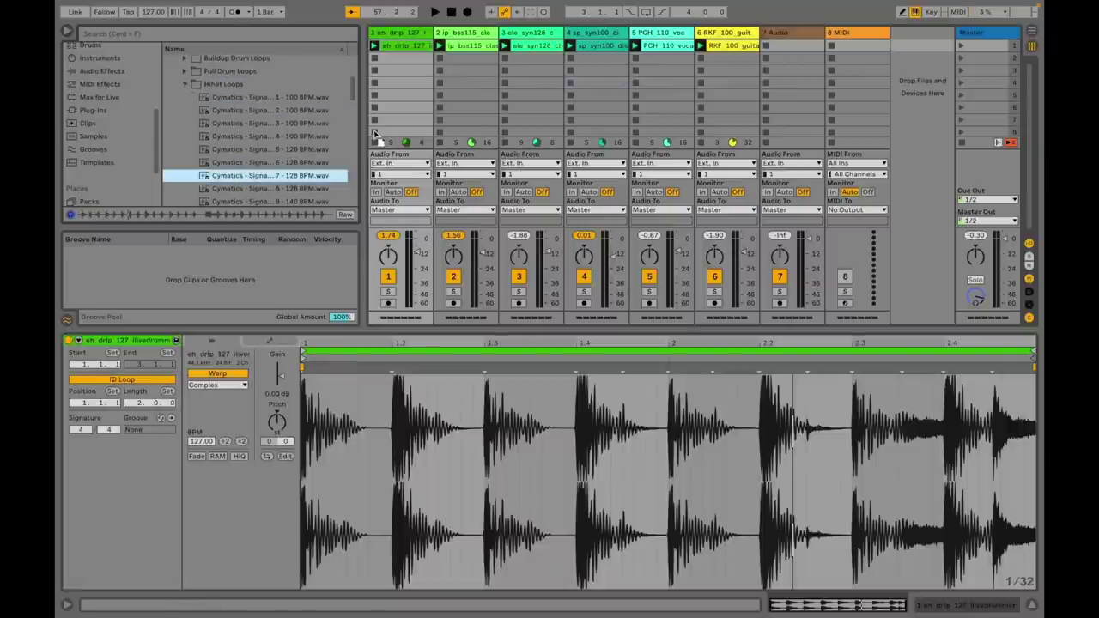
drag(754, 67, 786, 46)
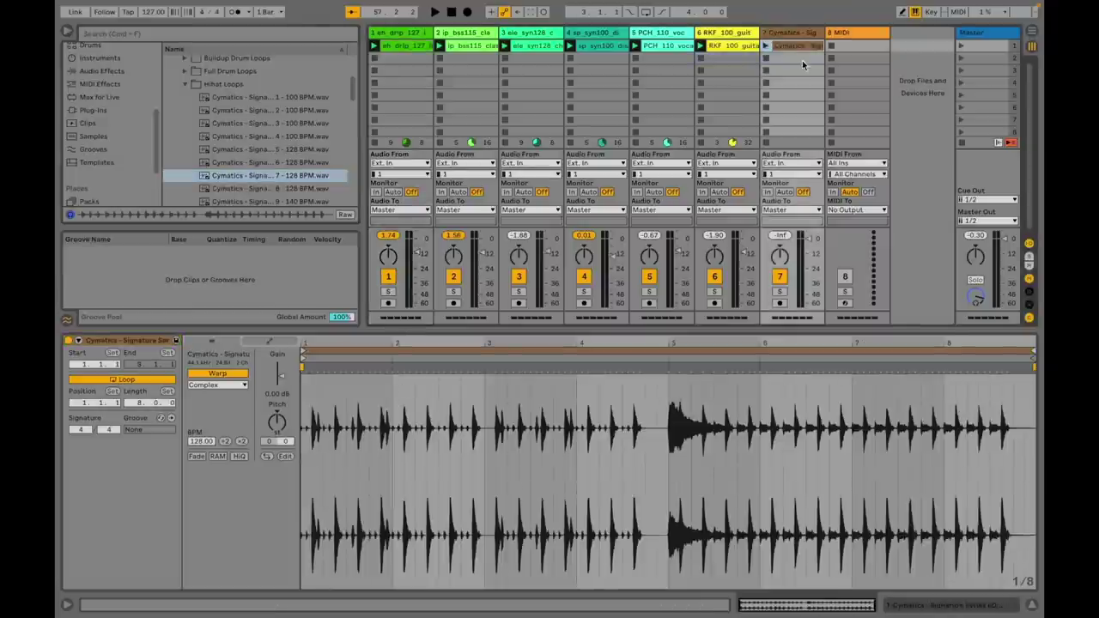
click(962, 46)
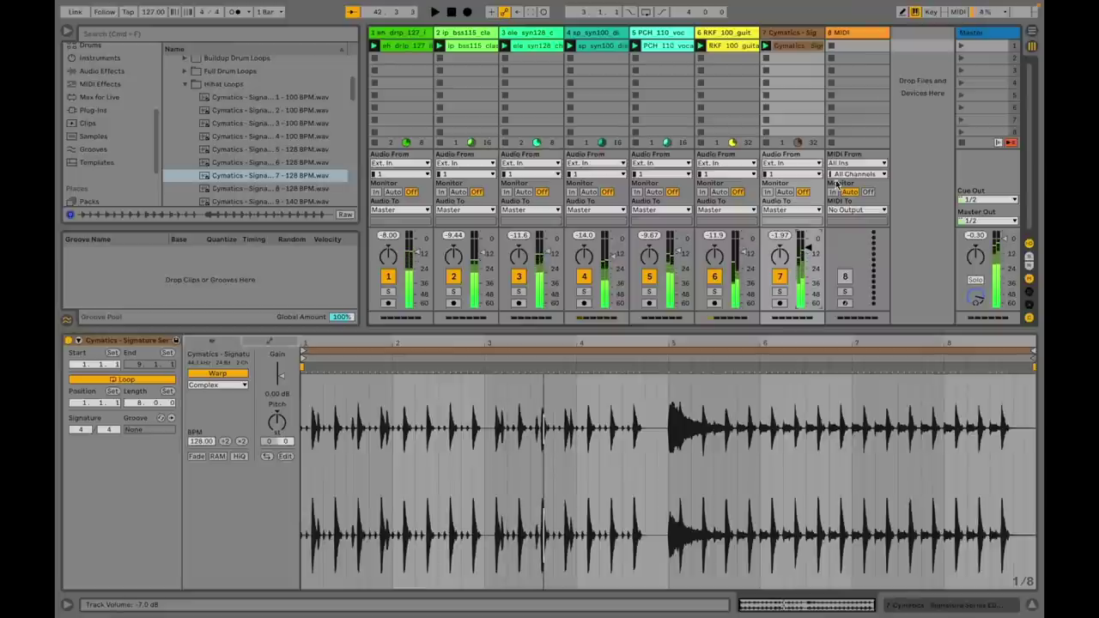
Activate MIDI track 8 and load Serum from the Favorites collection onto it.
click(858, 45)
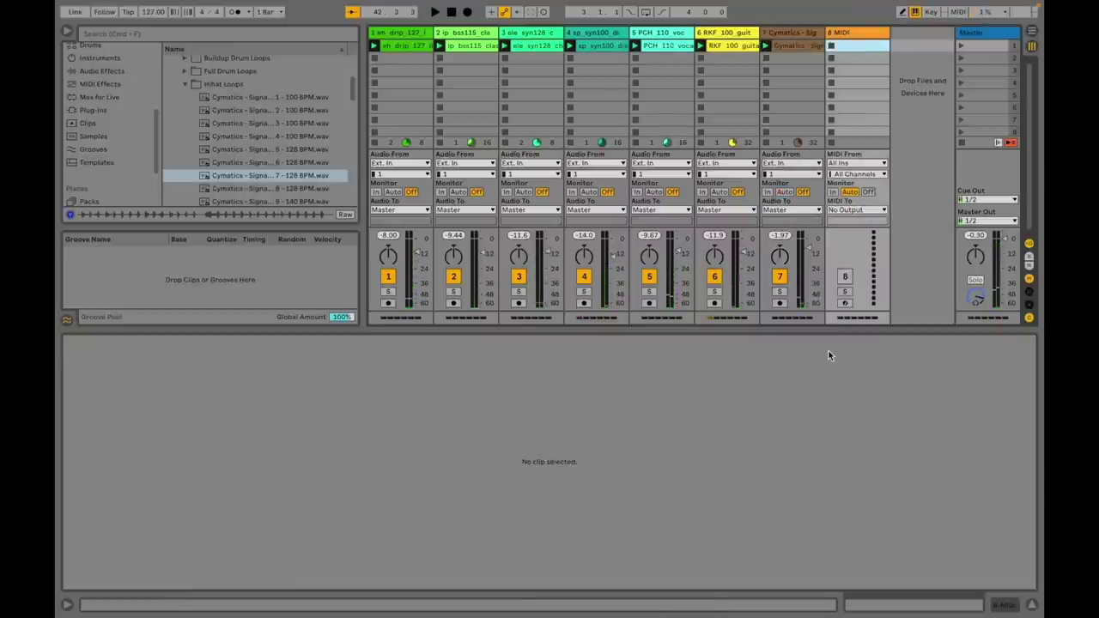
click(844, 278)
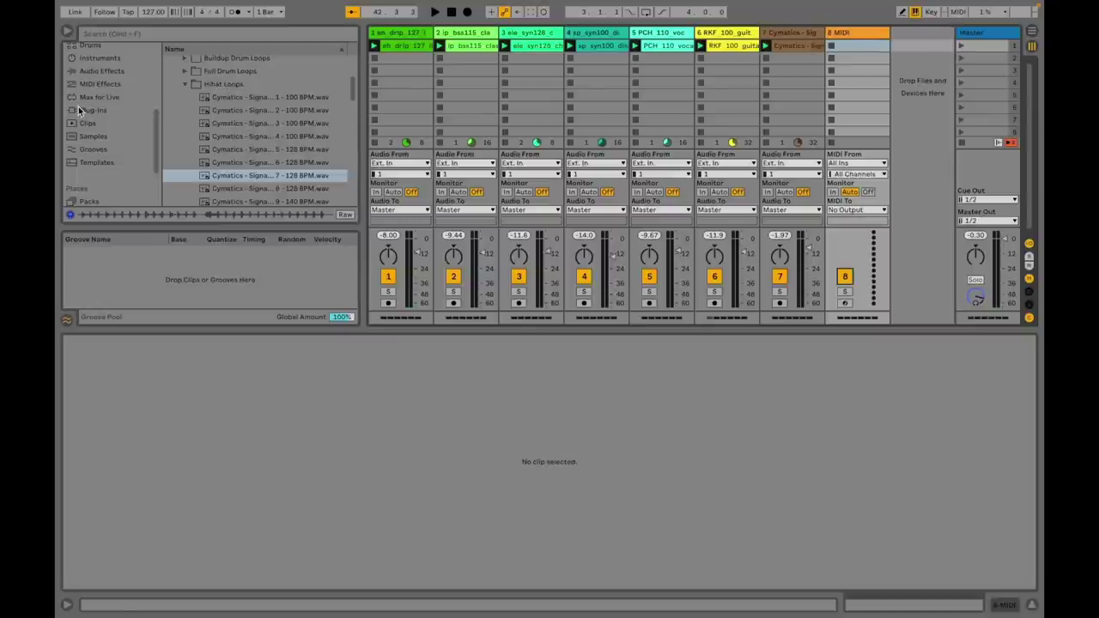
scroll(87, 74, up, 5)
click(88, 60)
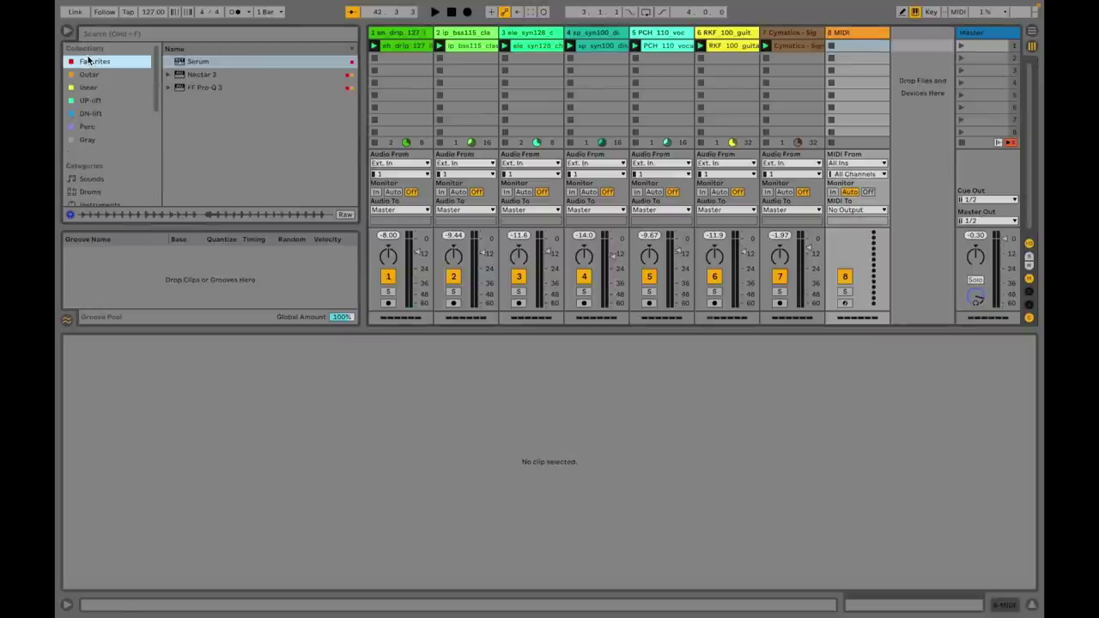
click(201, 60)
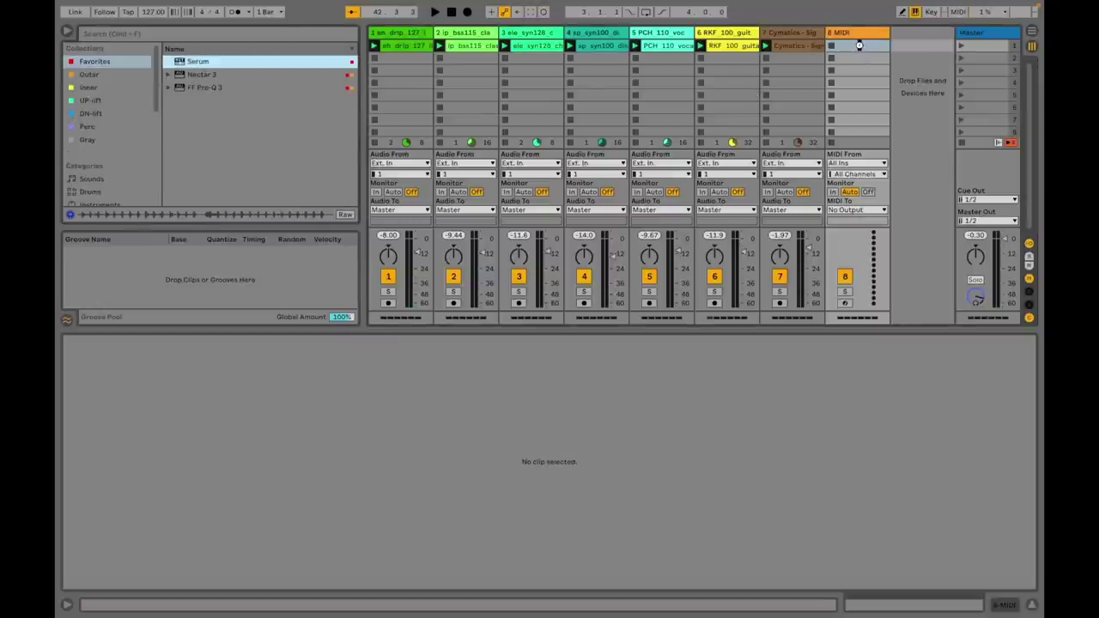
drag(858, 45, 855, 45)
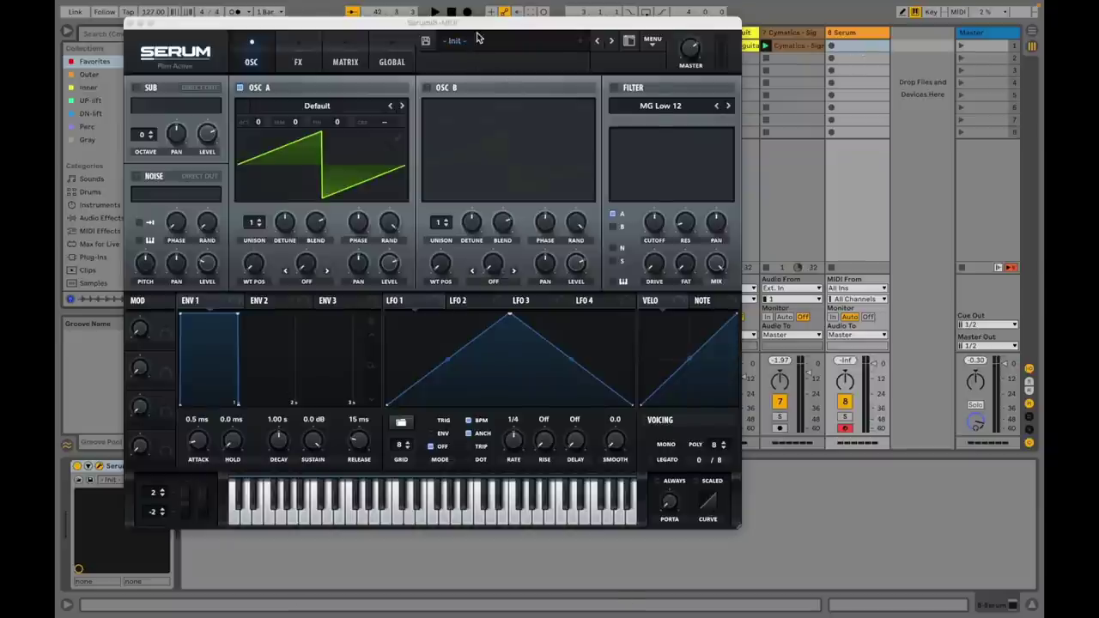
Load the CORE - LEAD 01 [AS] preset from Ancore Sounds - CORE Serum Presets into Serum.
click(477, 37)
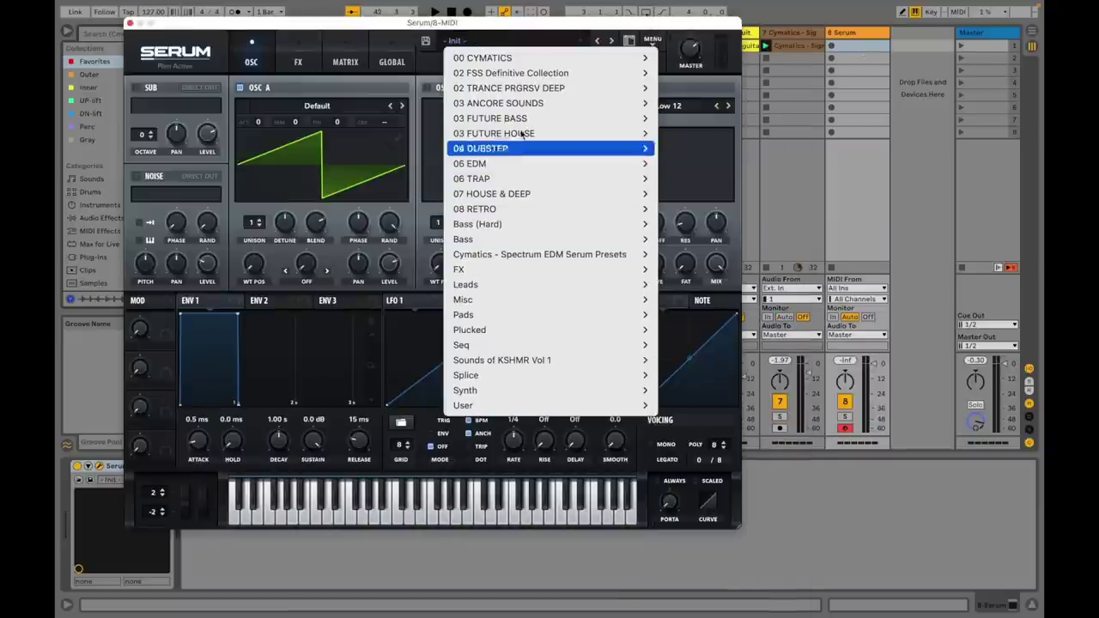
mouse_move(540, 105)
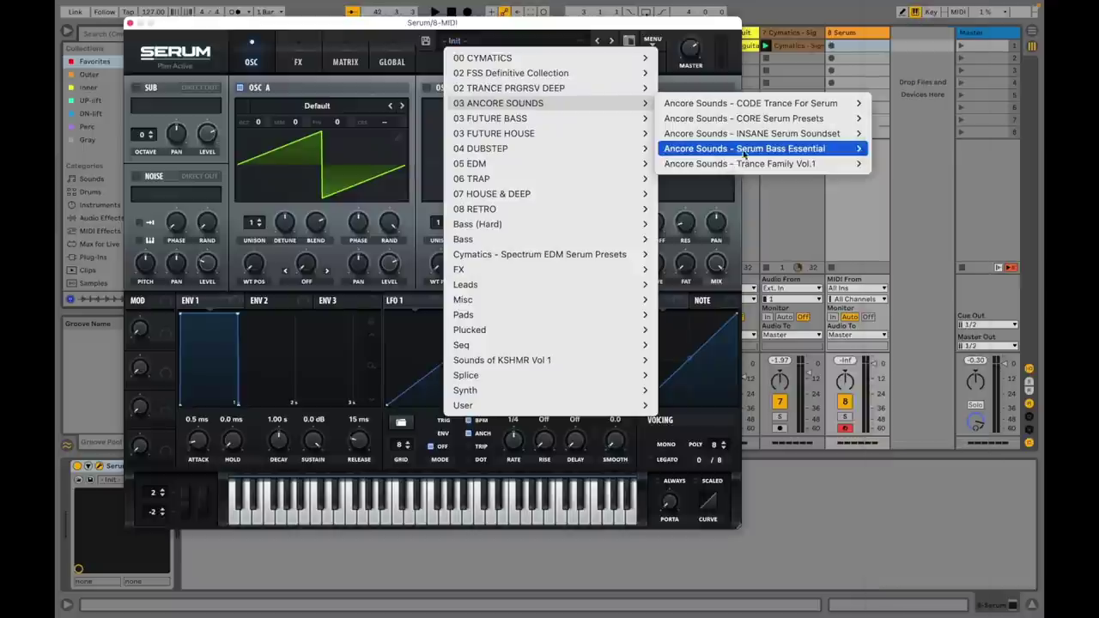
mouse_move(777, 127)
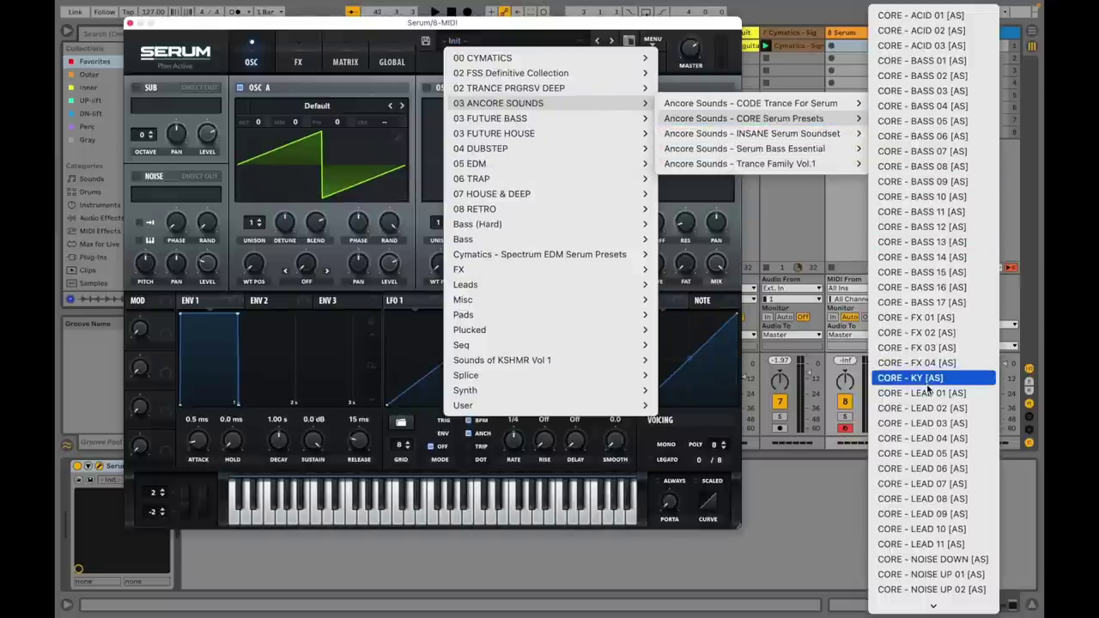
click(898, 392)
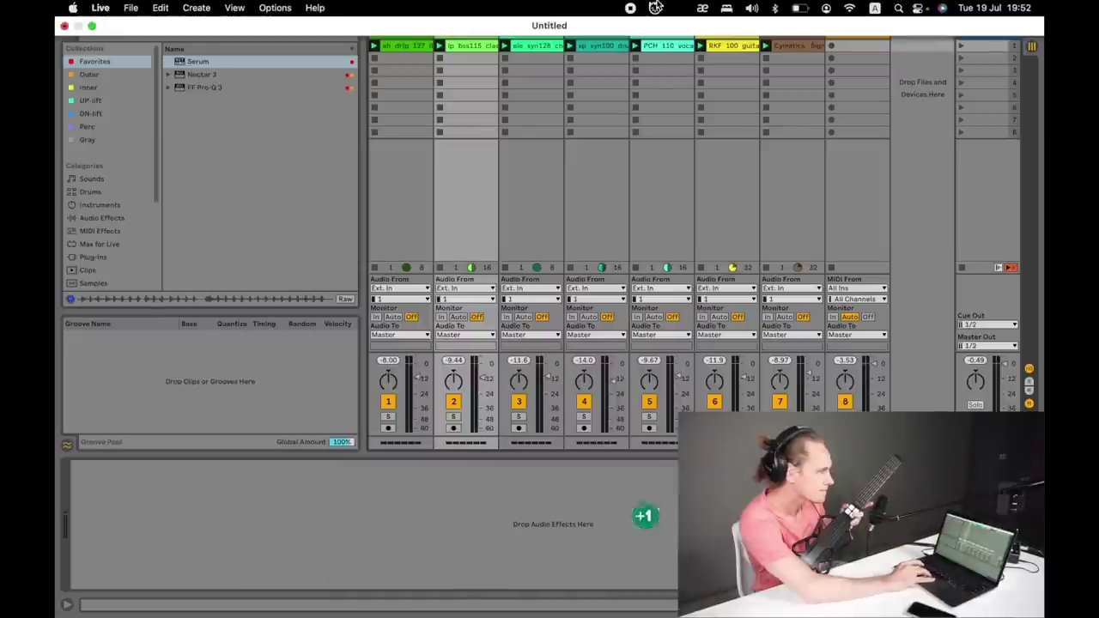
Connect the online Sensy BLE instrument as a Bluetooth MIDI device and close the Bluetooth configuration.
click(655, 10)
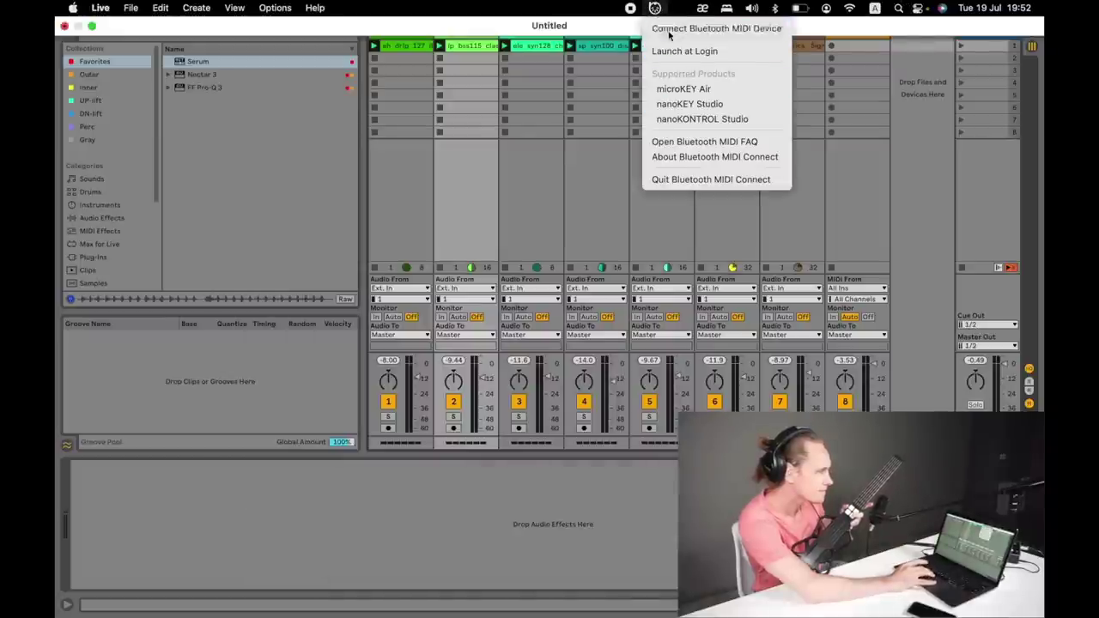
click(669, 33)
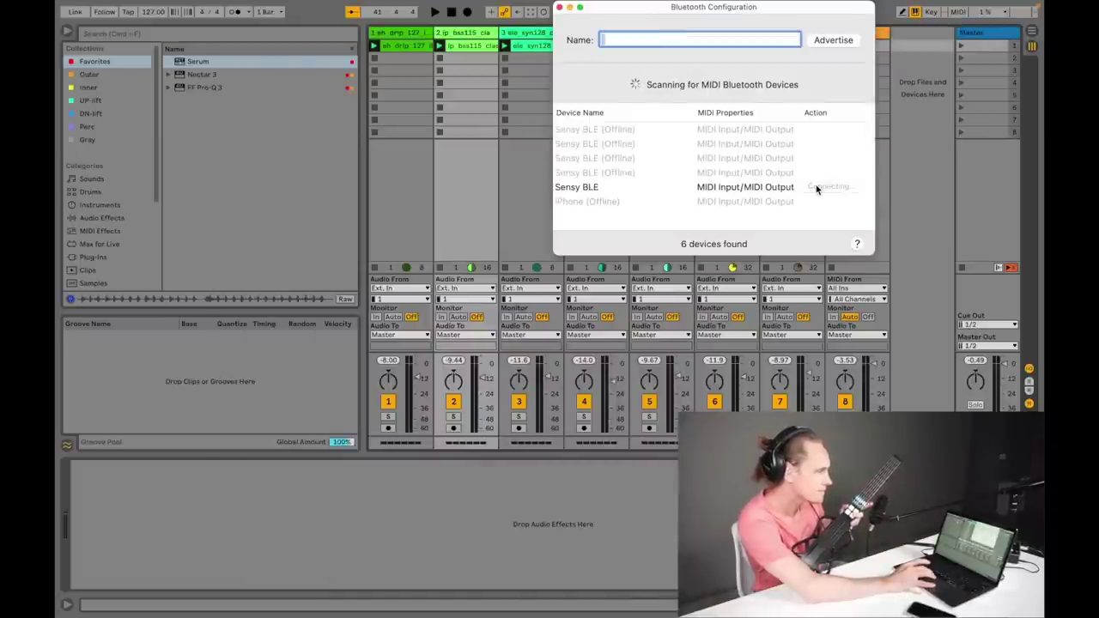
click(559, 7)
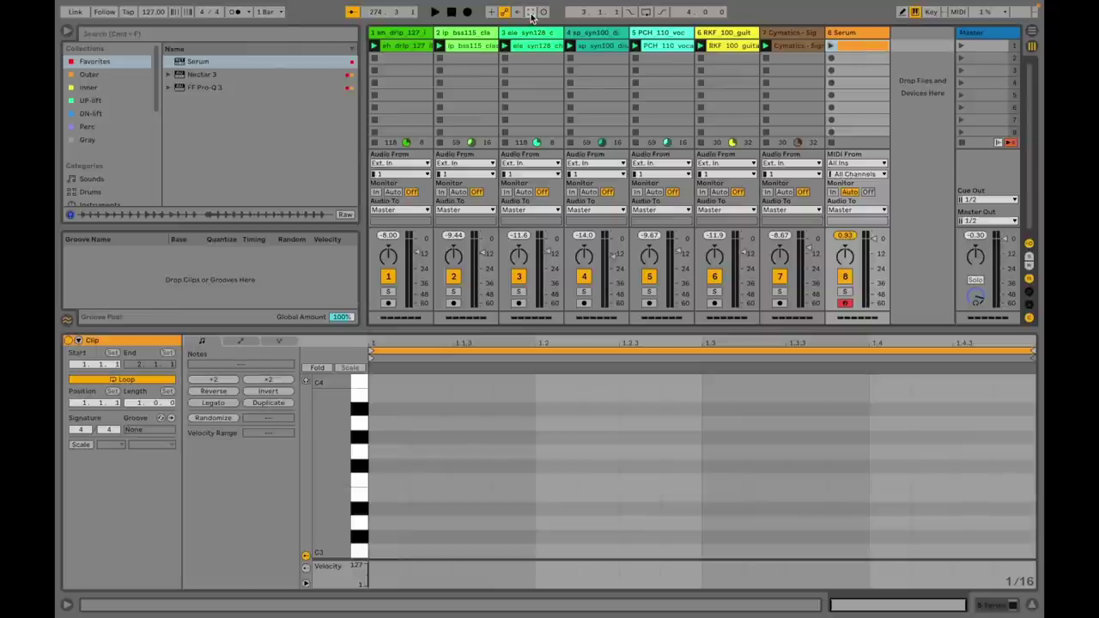
Capture the played MIDI into a clip on the Serum track and set its loop from 223.1.1 to 227.1.4.
click(532, 16)
key(space)
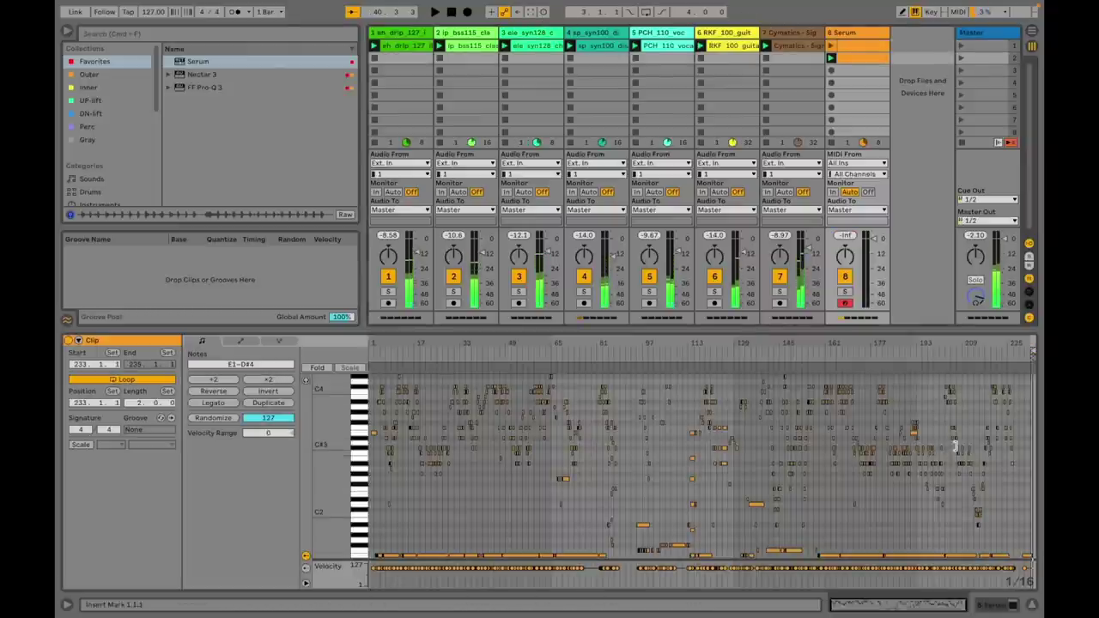
scroll(959, 448, up, 5)
scroll(959, 448, right, 3)
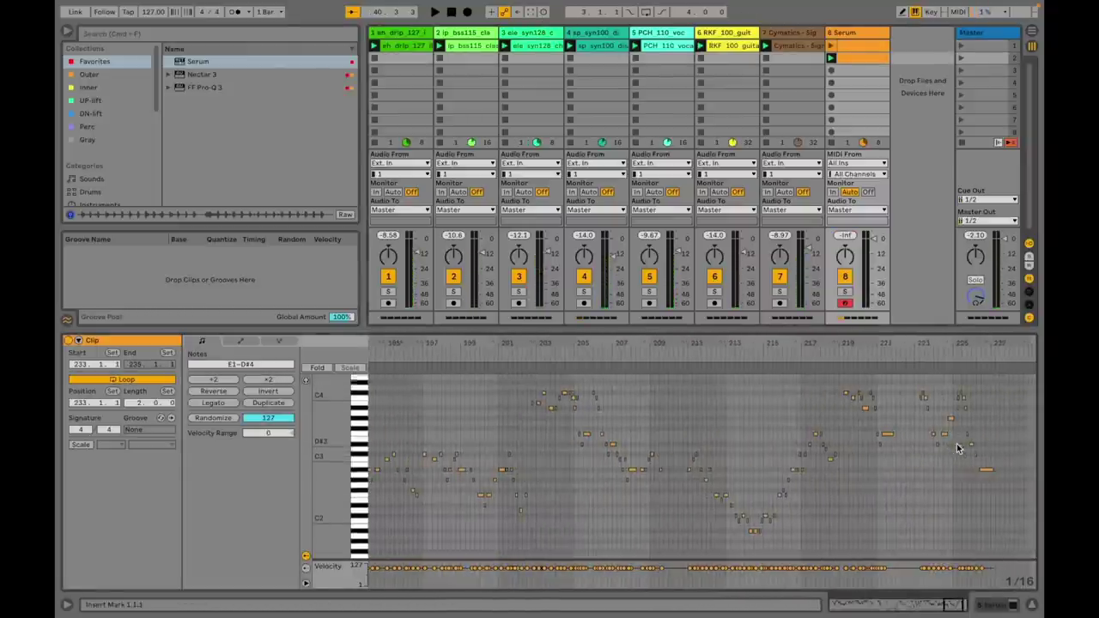
scroll(958, 448, up, 3)
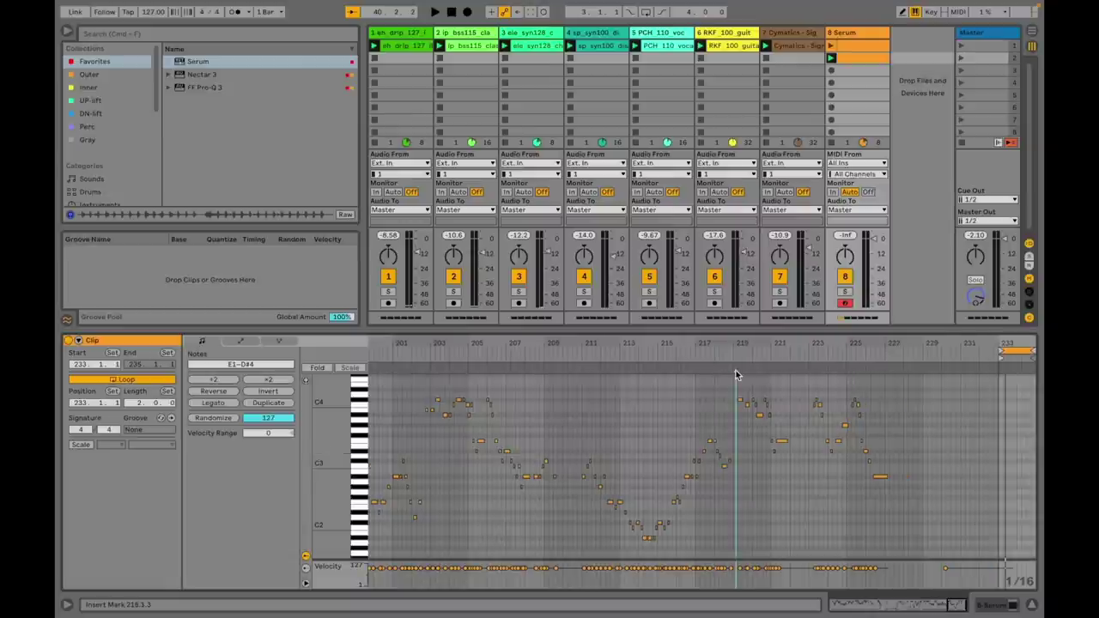
drag(1002, 352, 810, 352)
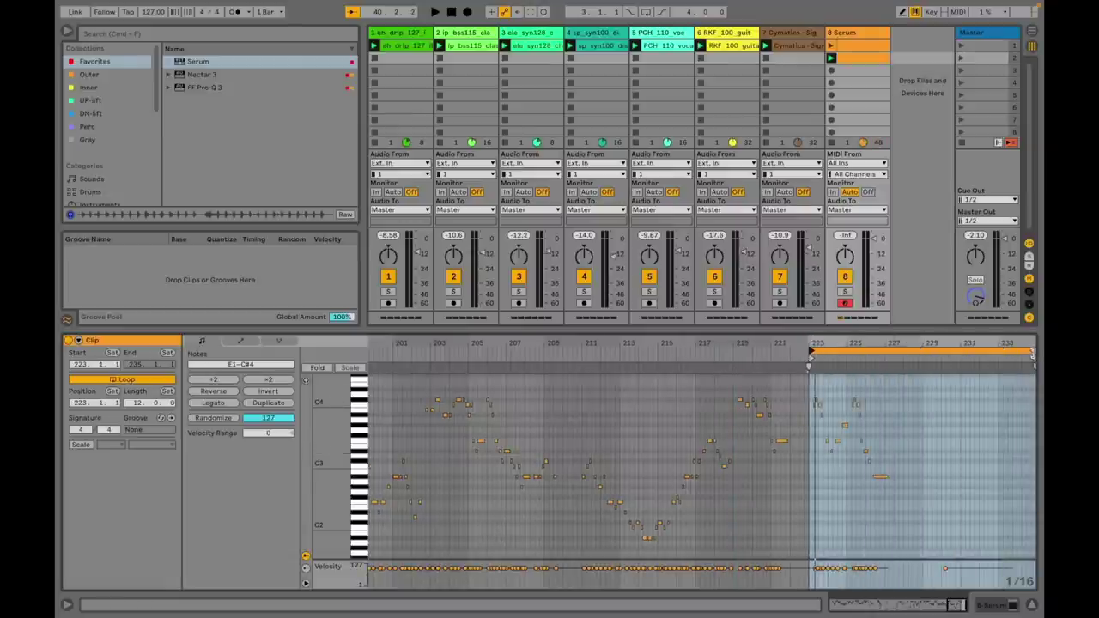
drag(1033, 352, 888, 352)
Play the looped Serum phrase with the other tracks and crop the MIDI clip to that loop.
key(space)
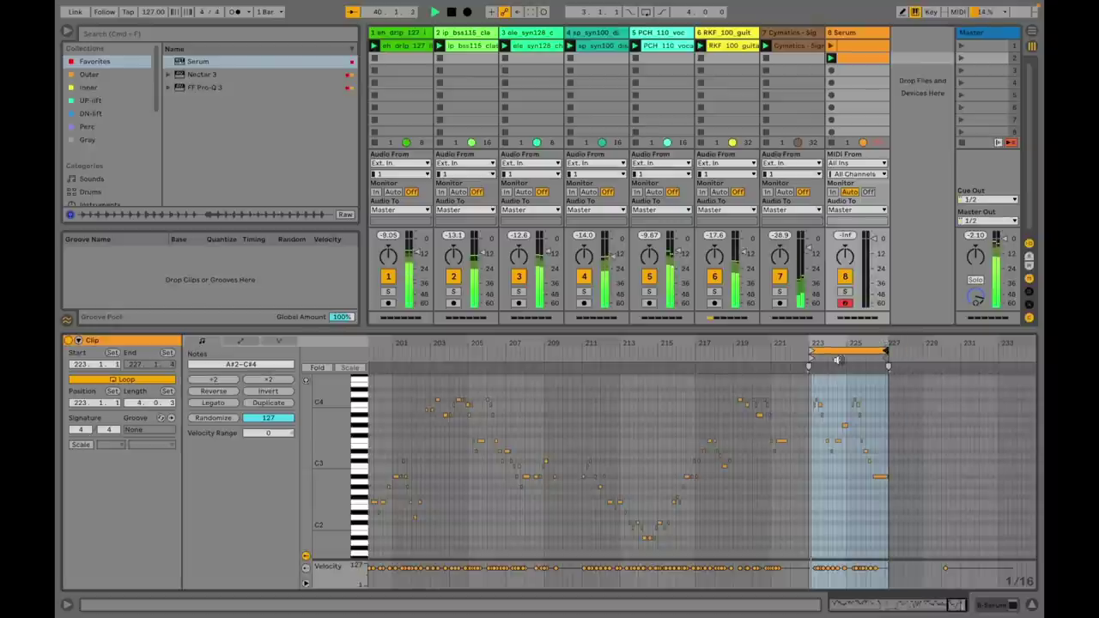
scroll(829, 427, up, 3)
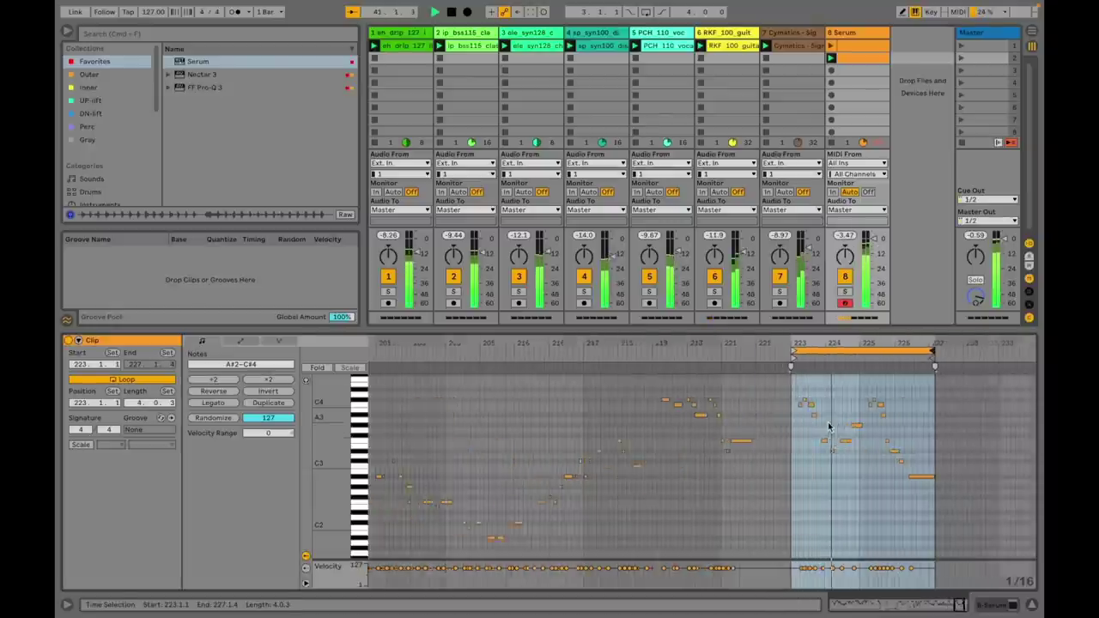
scroll(829, 427, up, 1)
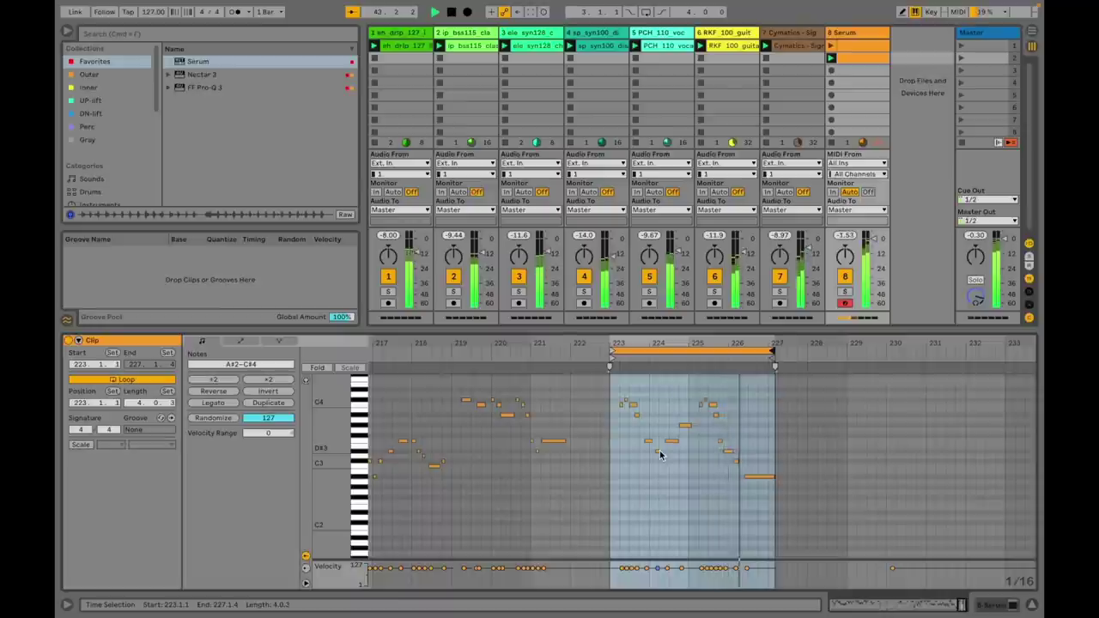
right_click(668, 417)
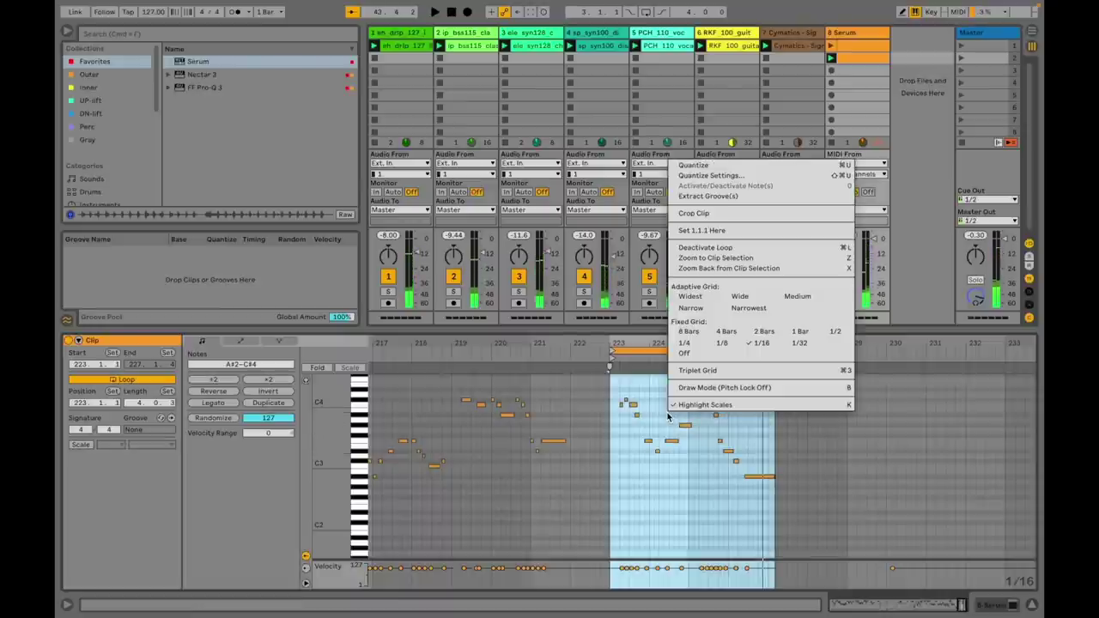
click(697, 231)
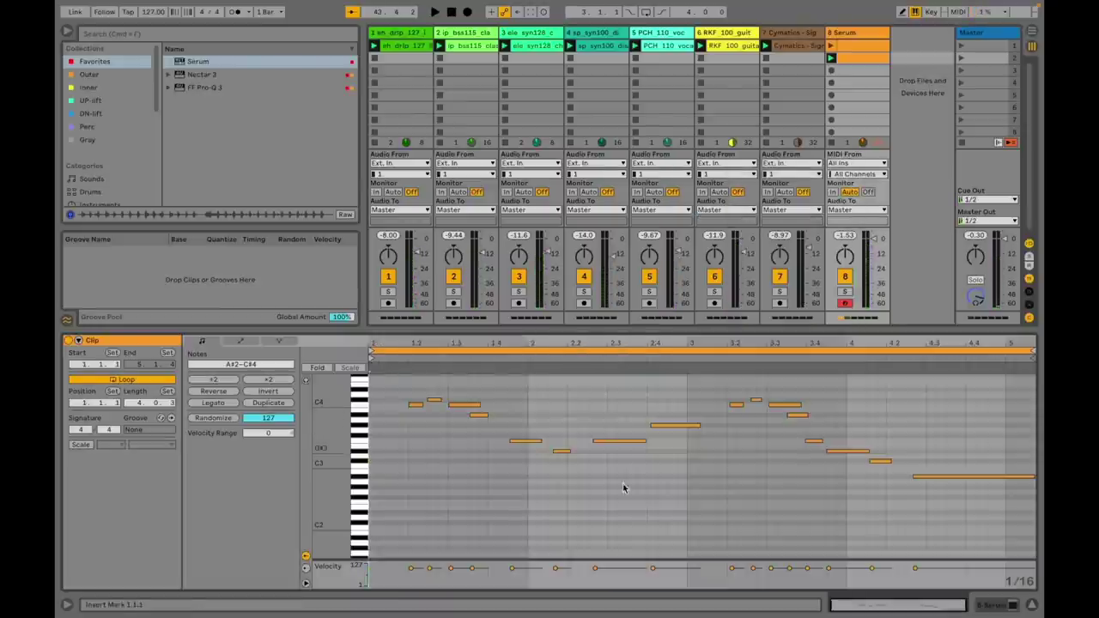
Quantize all notes of the Serum clip and apply the Charanga Shaker 16ths 106 bpm groove to the clip.
key(super+a)
scroll(477, 443, up, 5)
scroll(477, 443, left, 2)
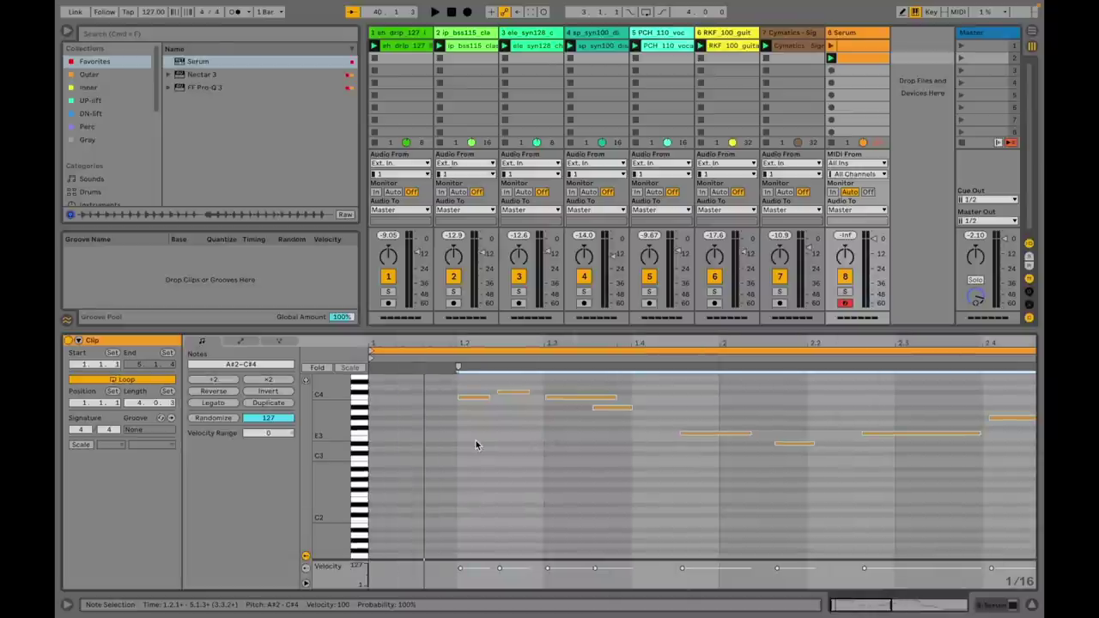
right_click(512, 467)
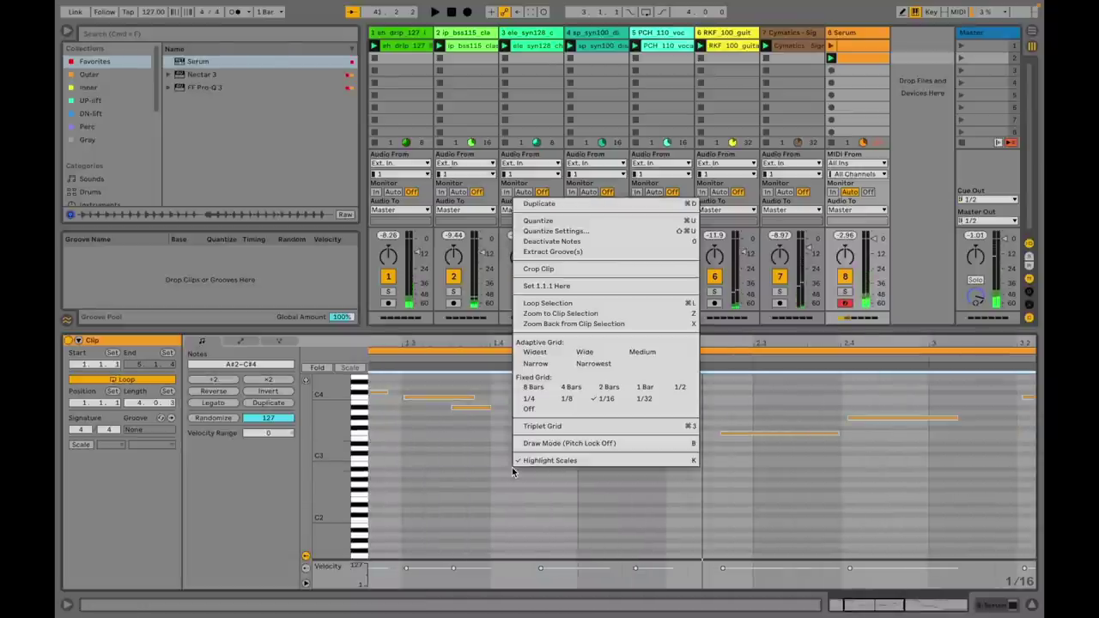
click(556, 254)
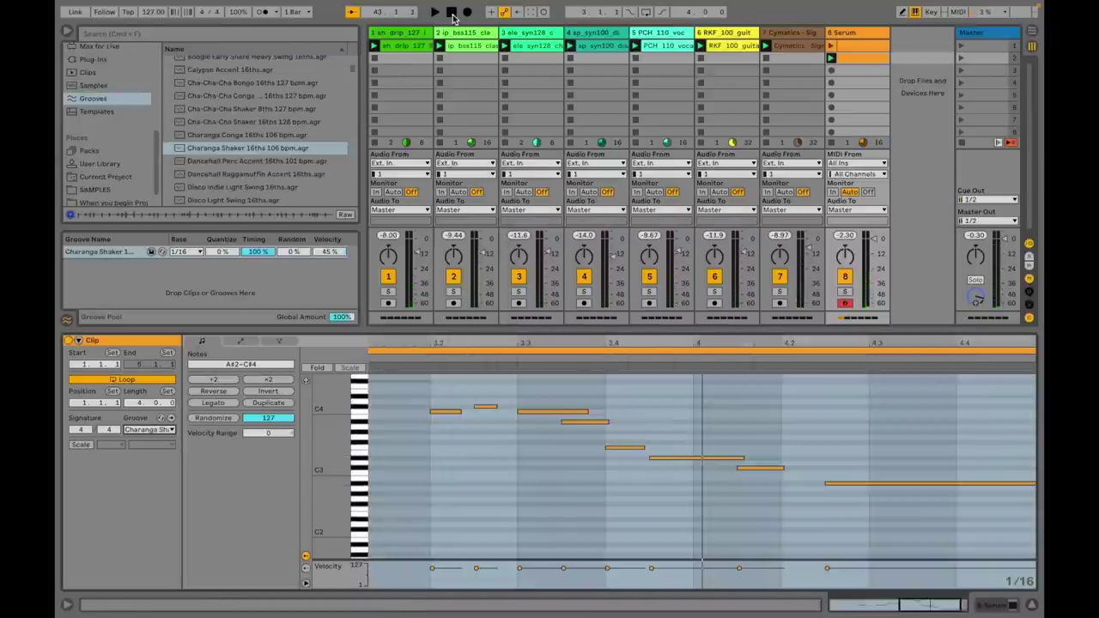
Switch to the Arrangement View with the browser hidden and record about six bars of the session clips from the start.
key(Tab)
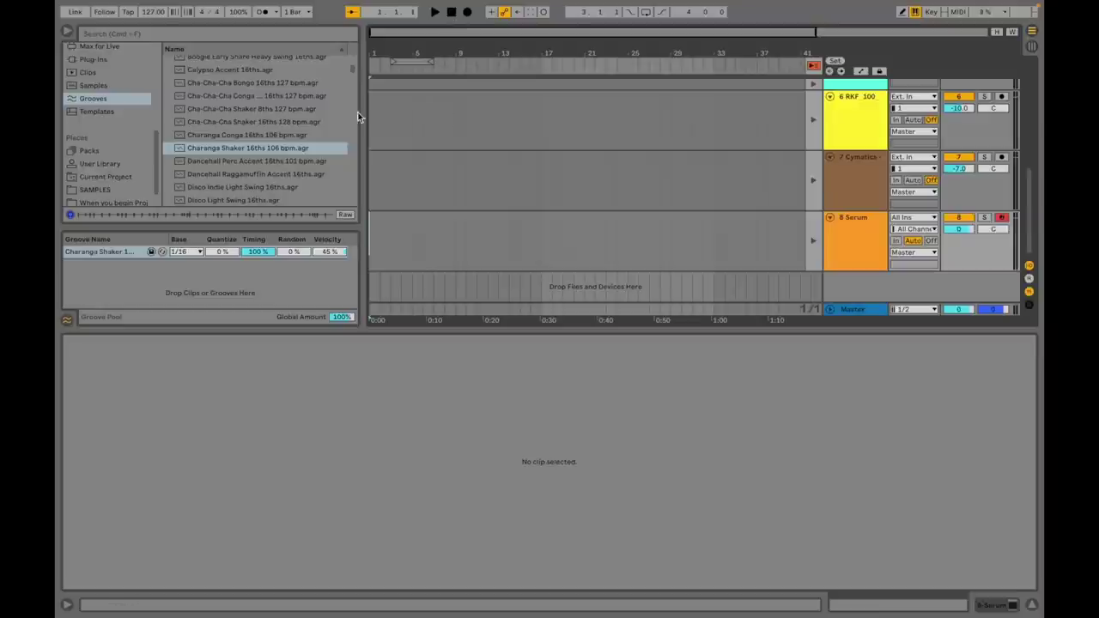
key(super+alt+b)
click(450, 14)
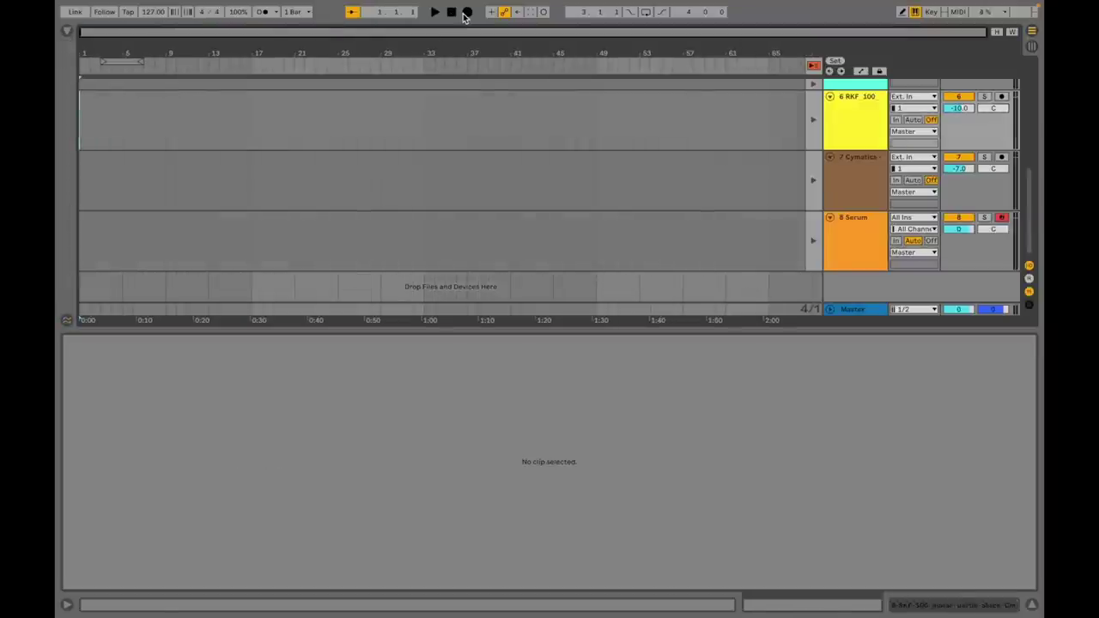
click(464, 14)
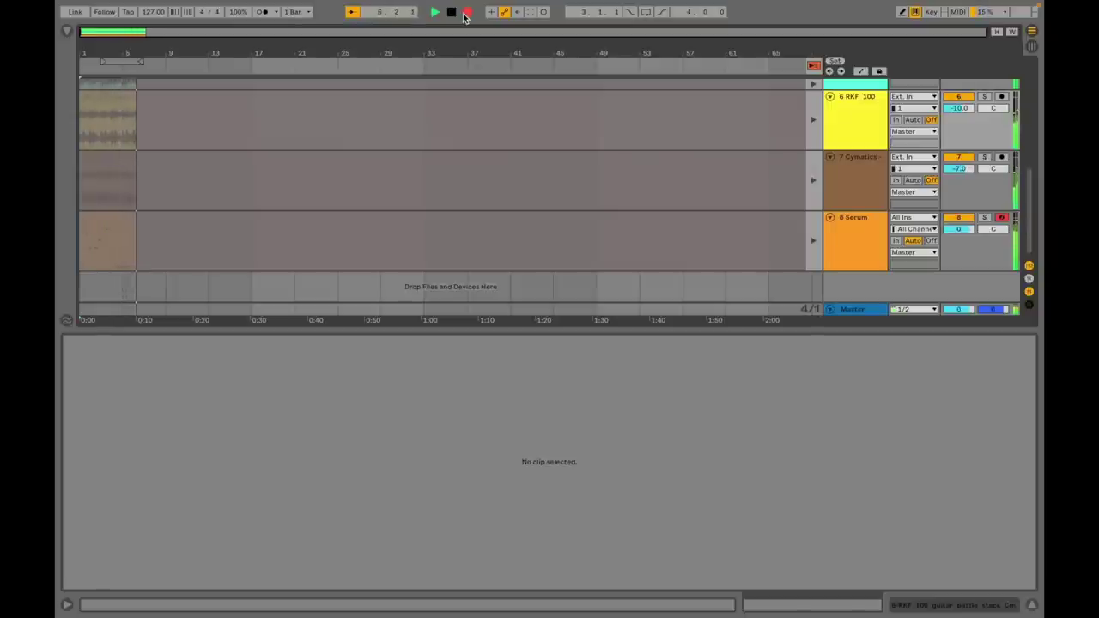
key(space)
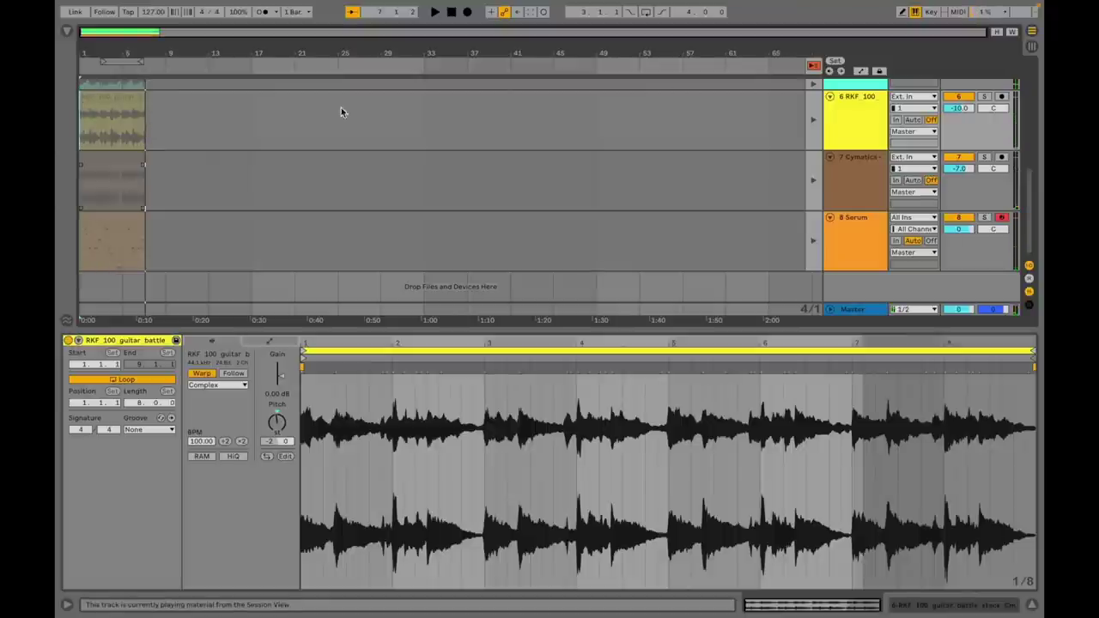
Return all tracks to arrangement playback and extend the eight recorded clips together past bar 65.
click(812, 67)
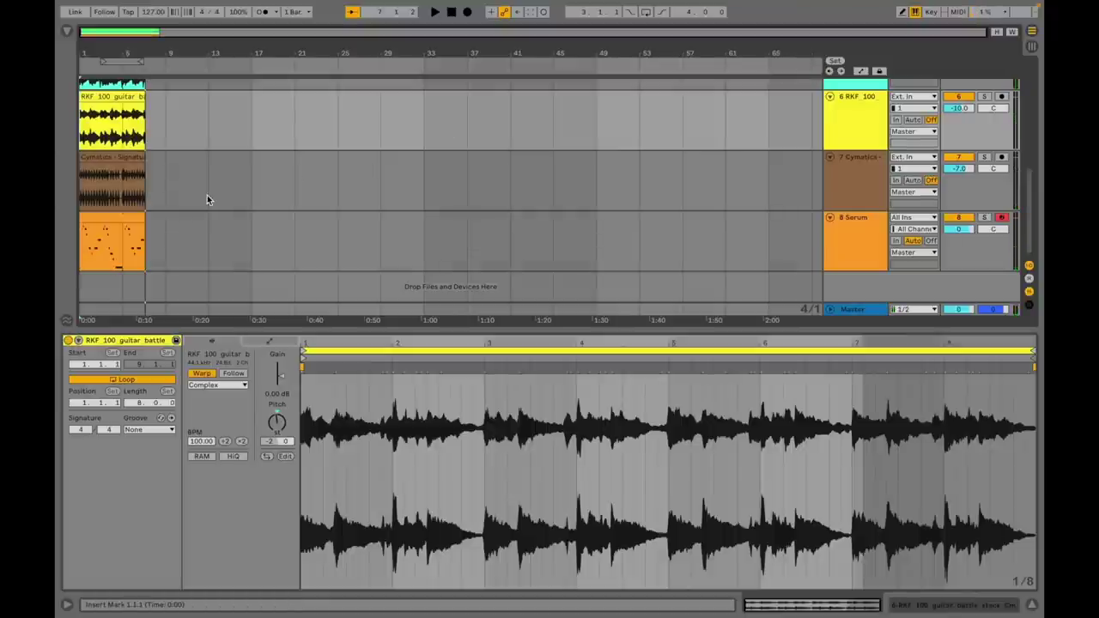
scroll(207, 195, up, 5)
scroll(134, 123, up, 1)
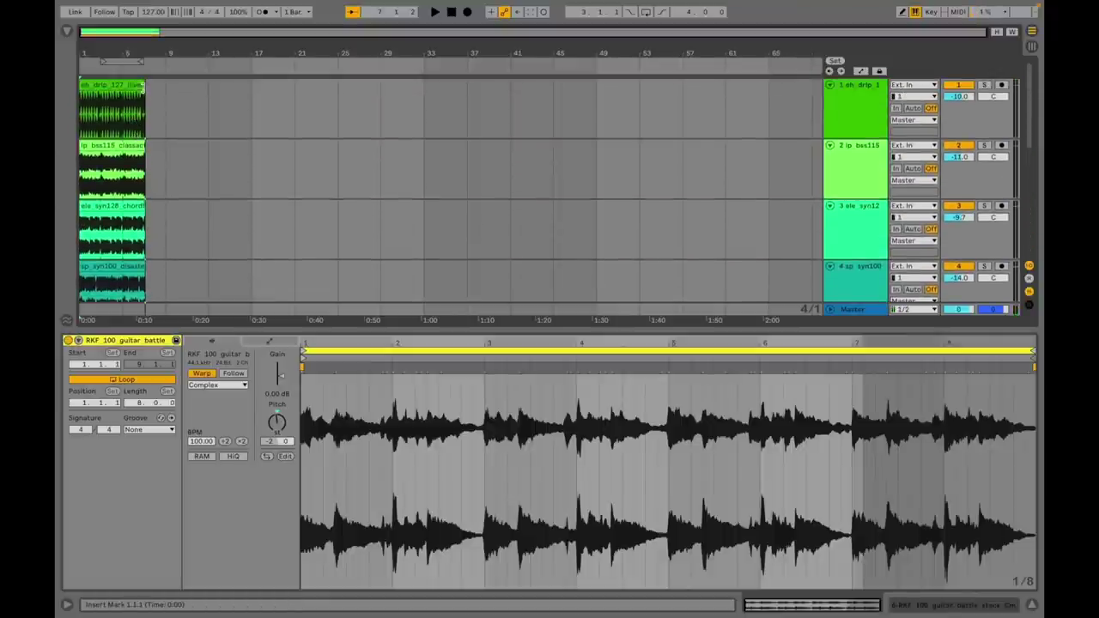
click(137, 103)
scroll(140, 193, down, 5)
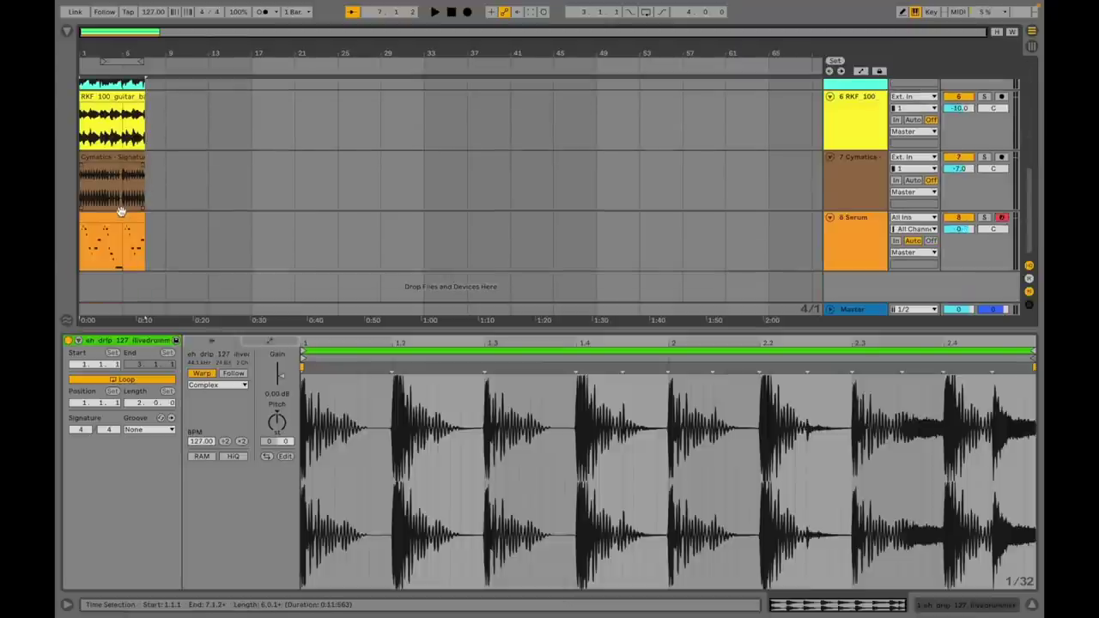
shift+click(119, 221)
scroll(135, 188, up, 5)
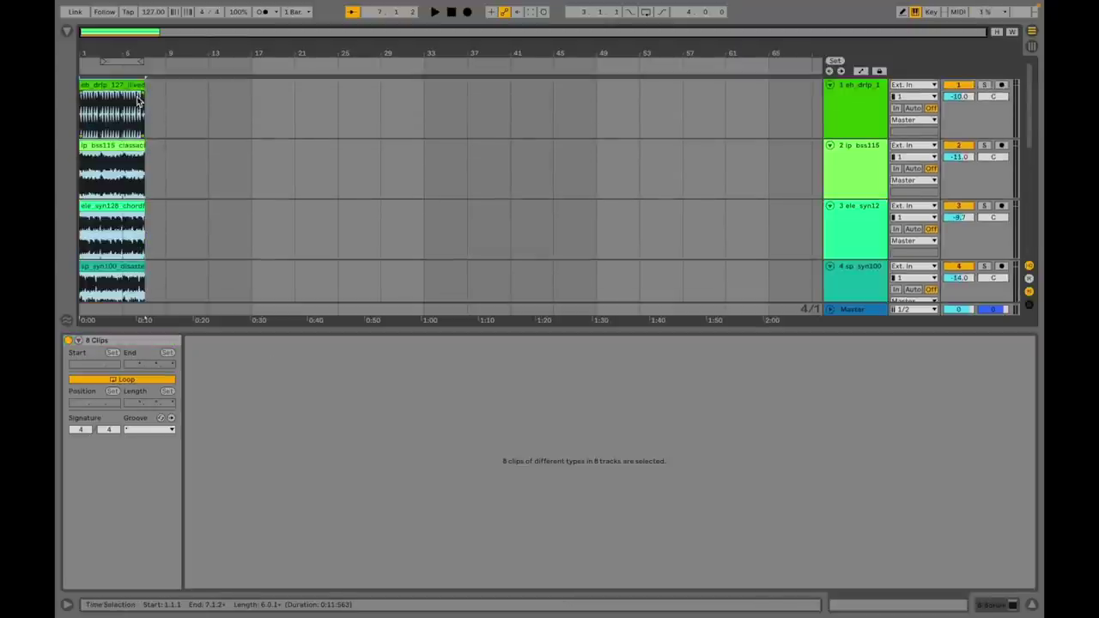
drag(144, 97, 794, 121)
scroll(679, 165, left, 4)
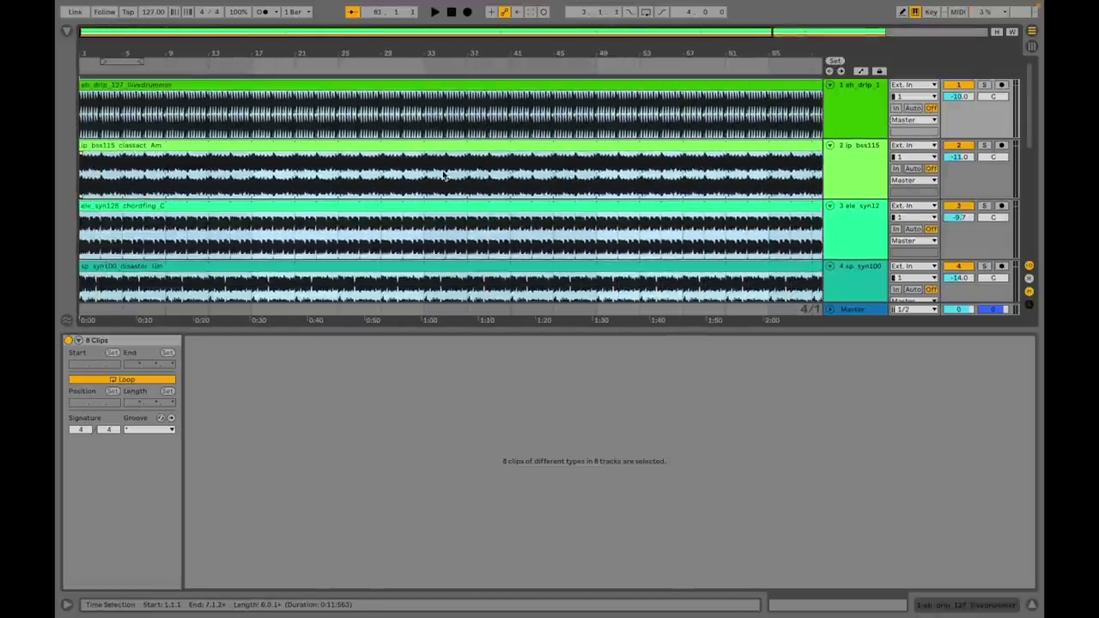
Add locators named intro at bar 1, build at bar 9 and drop at bar 17.
click(244, 165)
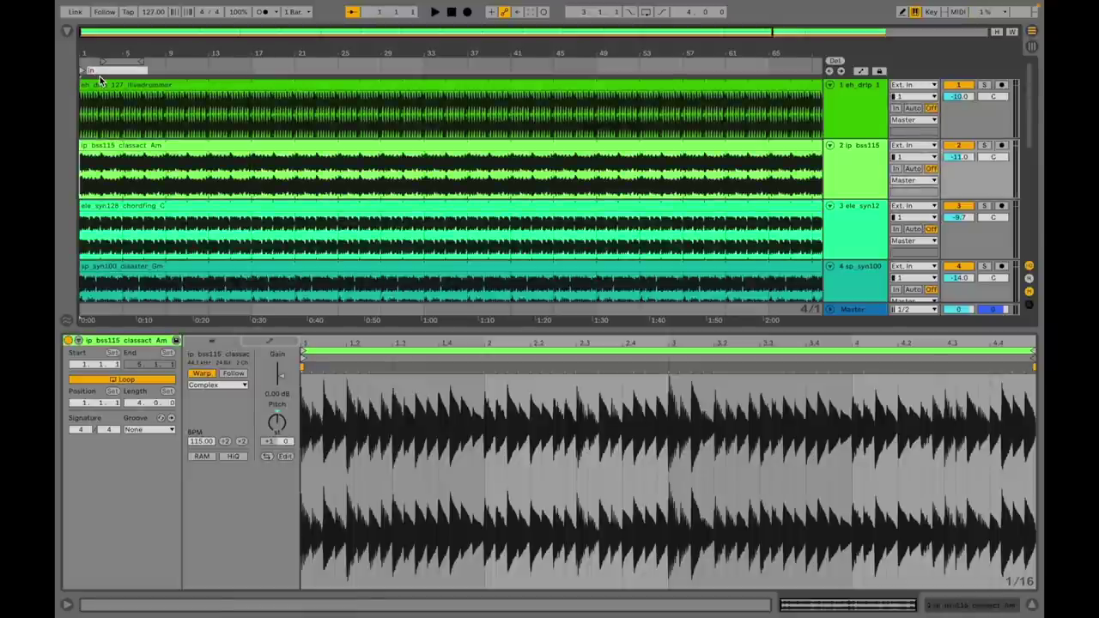
key(Return)
right_click(168, 73)
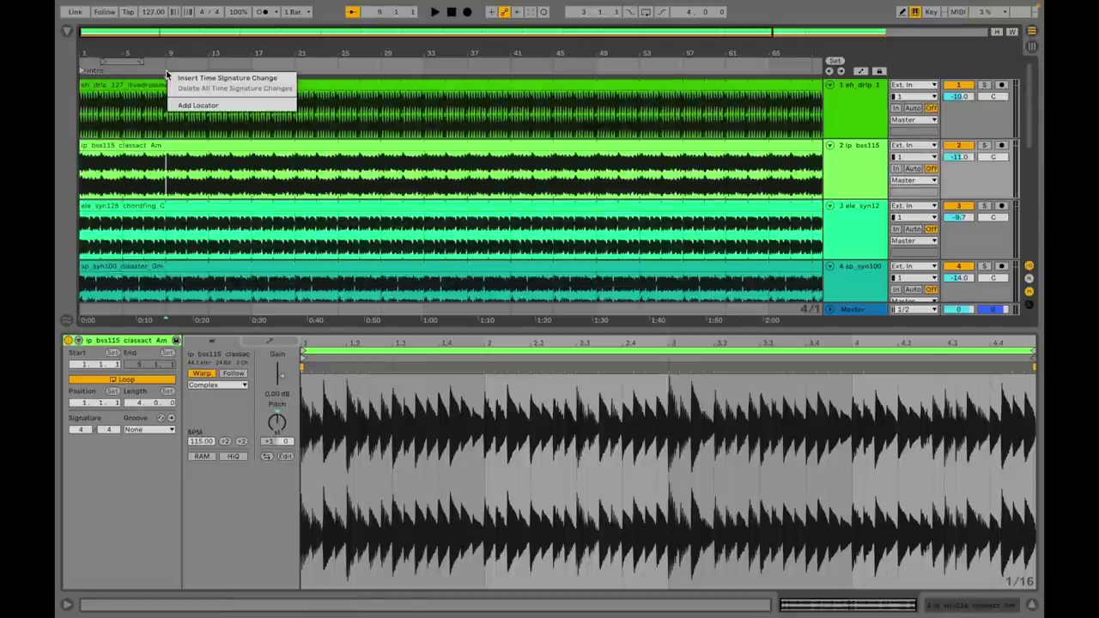
click(199, 105)
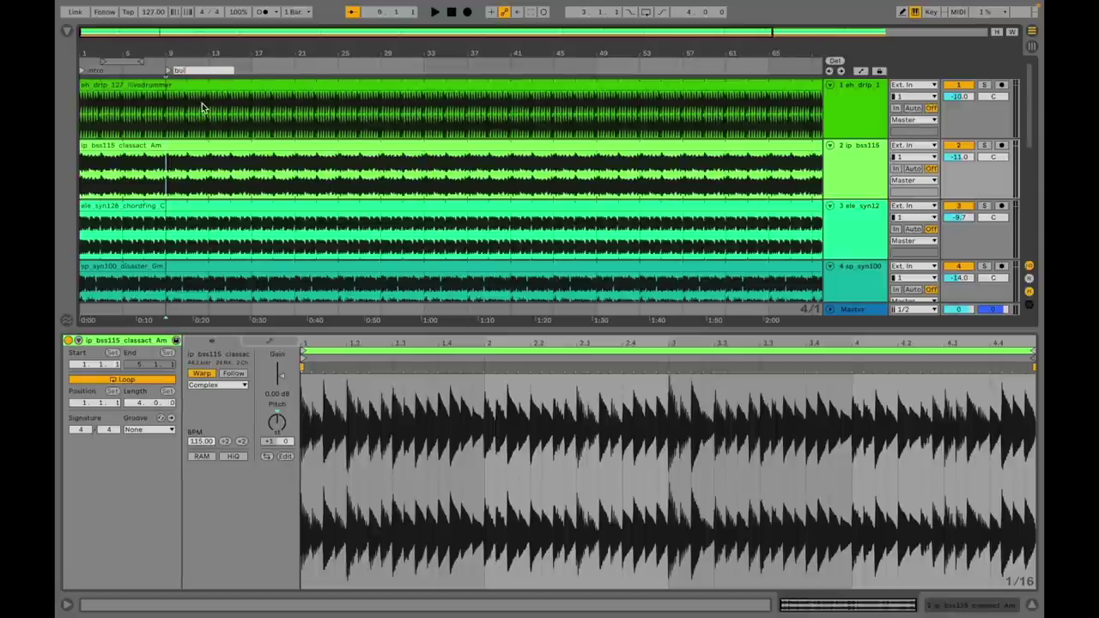
key(Return)
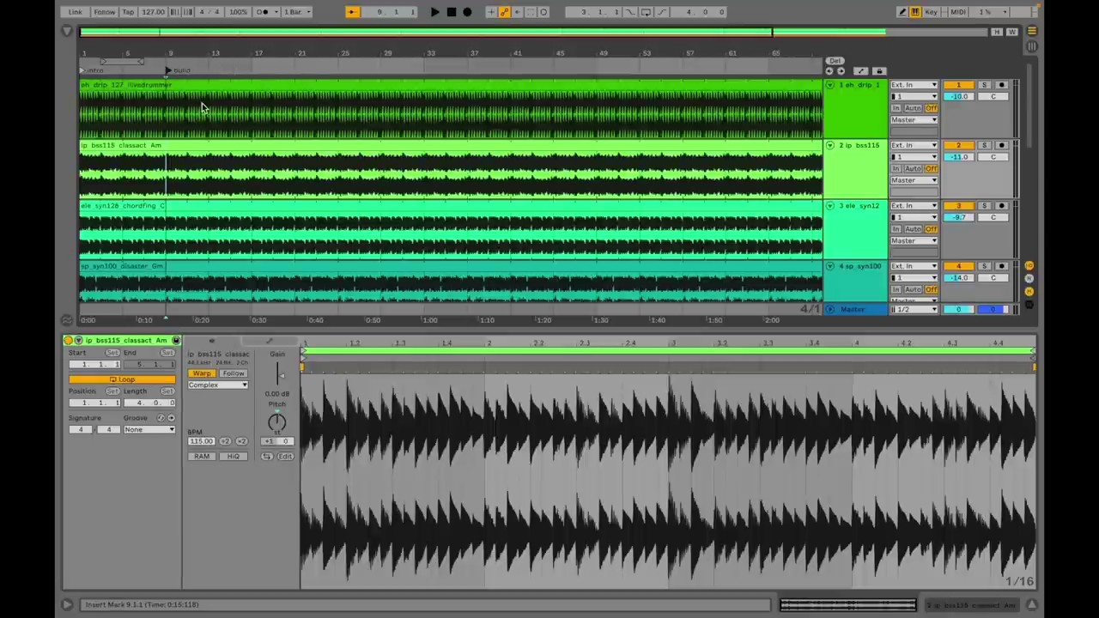
right_click(252, 70)
click(275, 105)
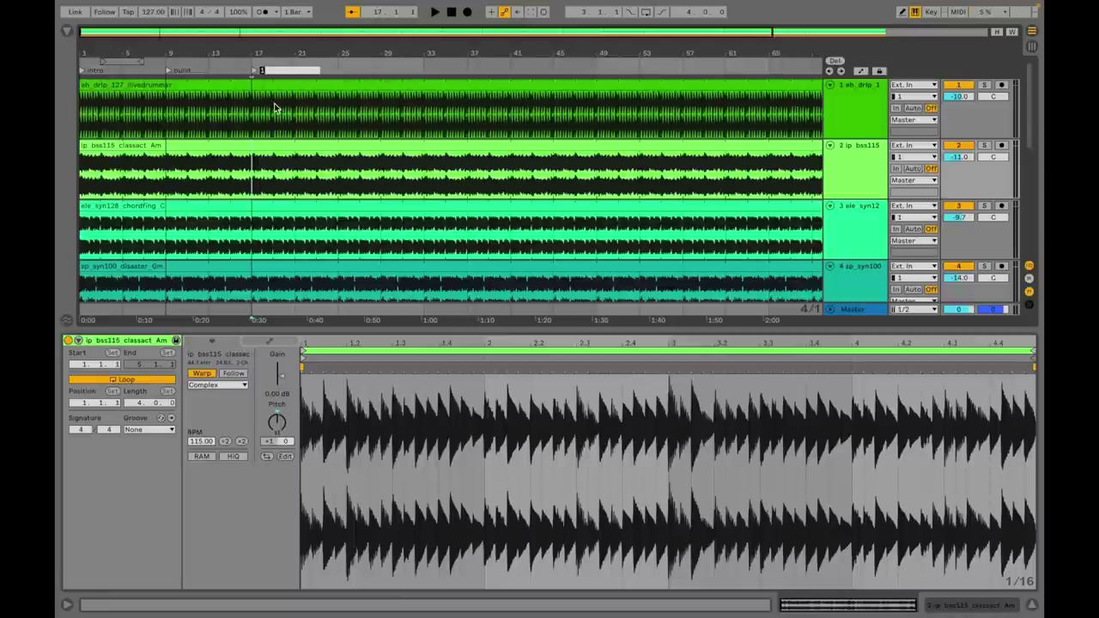
key(Return)
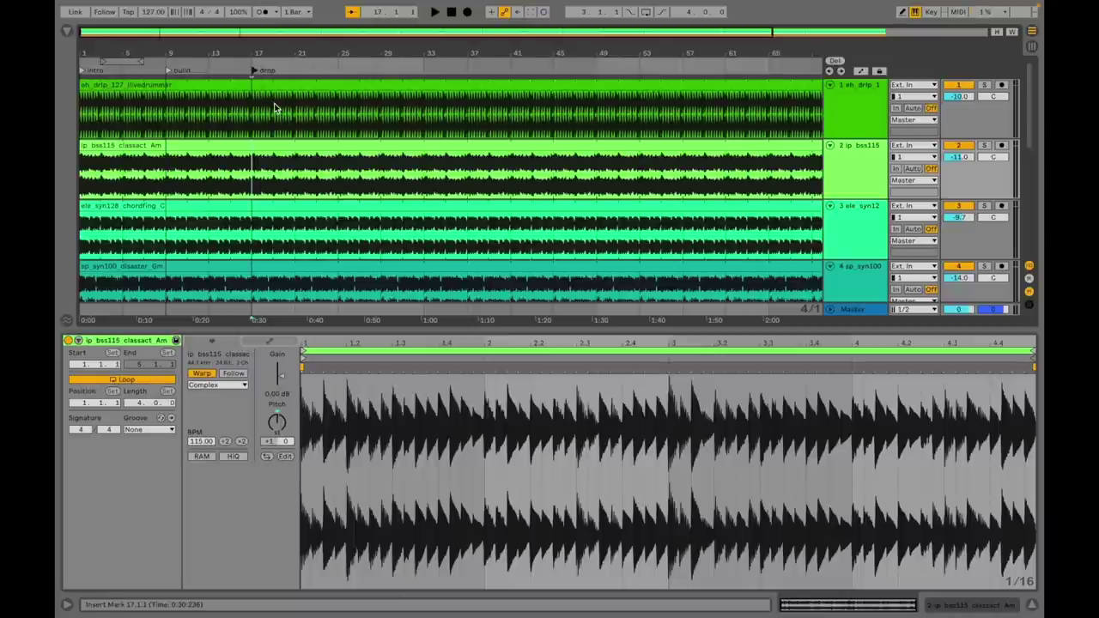
Delete the drum loop from bars 1 to 17, solo the bass track for a listen, and delete the same bars of bass.
drag(253, 106, 82, 111)
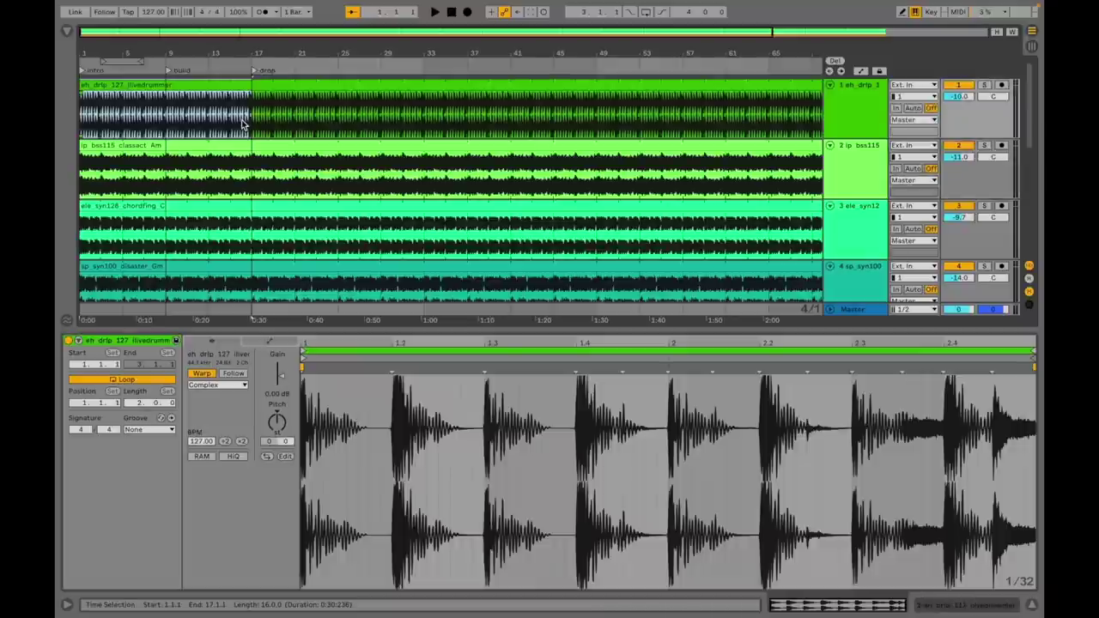
key(Delete)
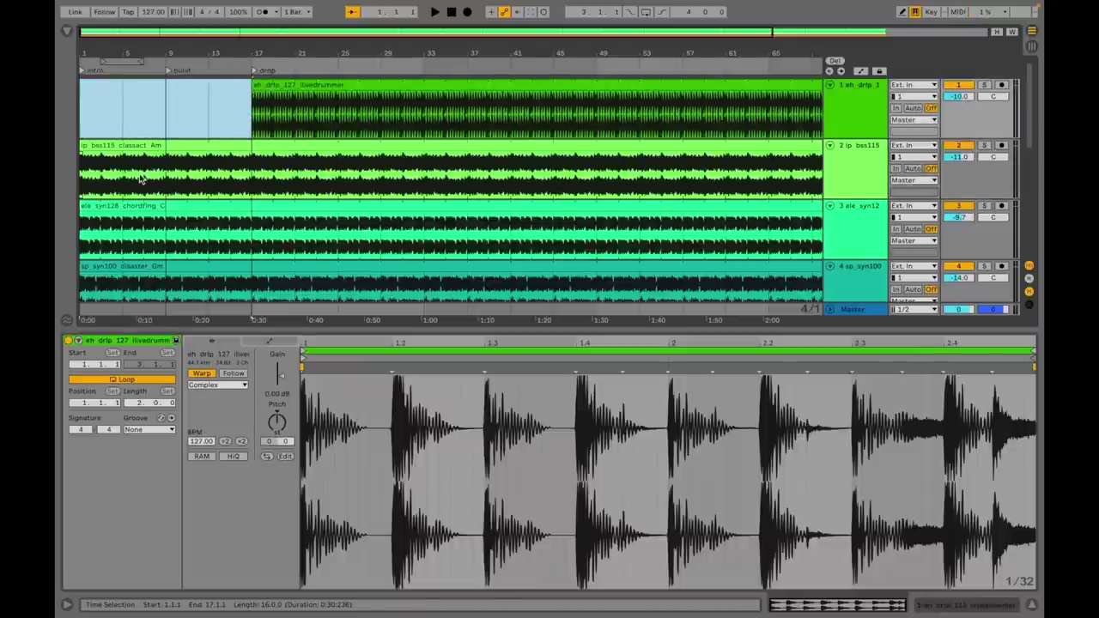
click(111, 177)
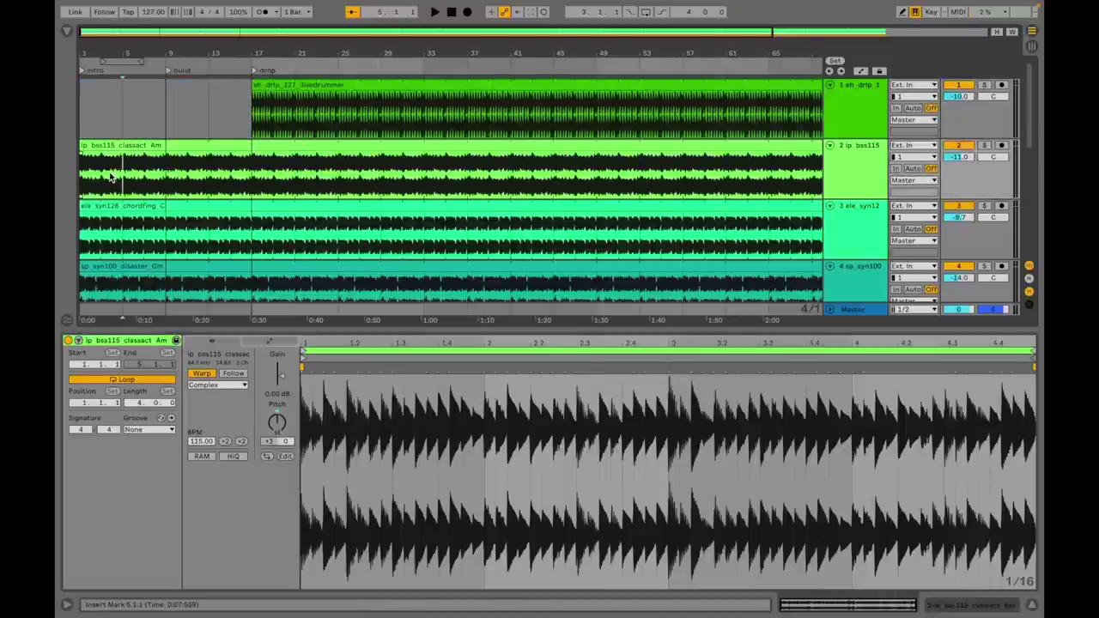
click(984, 145)
key(space)
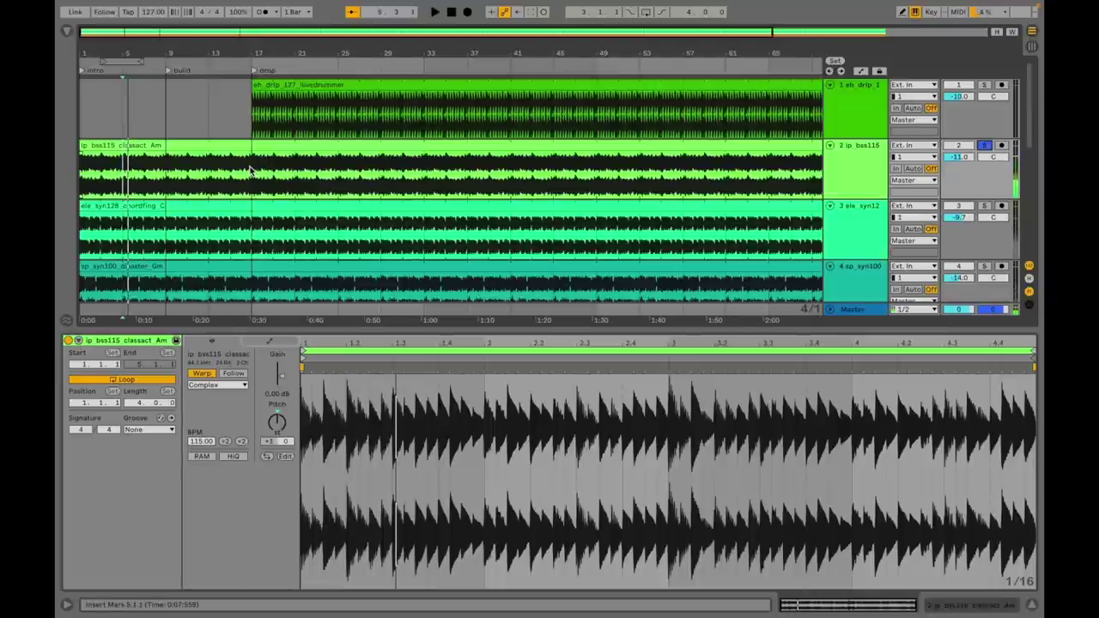
drag(249, 170, 55, 173)
key(Delete)
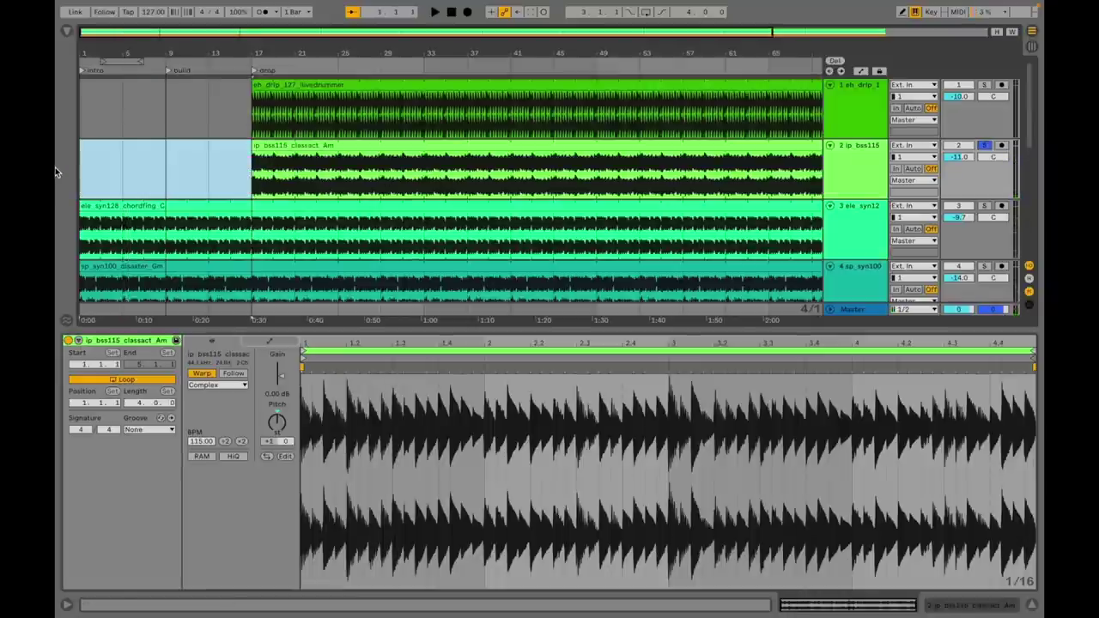
Delete the guitar loop from bar 1 up to the drop locator at bar 17.
scroll(215, 240, down, 3)
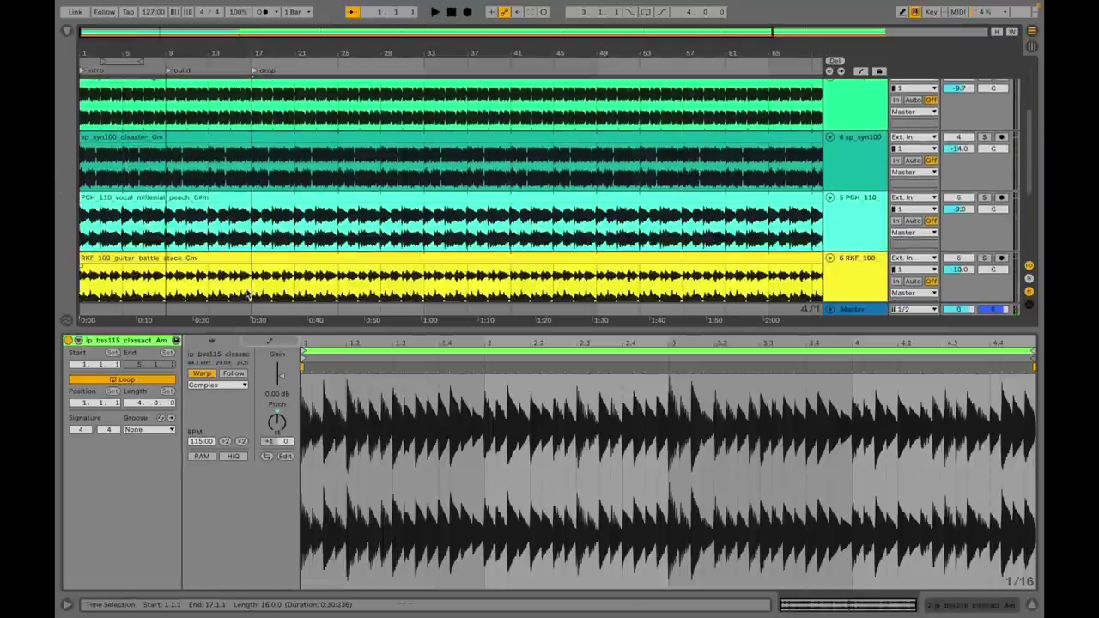
drag(252, 291, 55, 275)
key(Delete)
Play the intro from bar 5 and review the remaining synth, vocal, hi-hat and Serum tracks.
click(138, 214)
scroll(140, 215, up, 3)
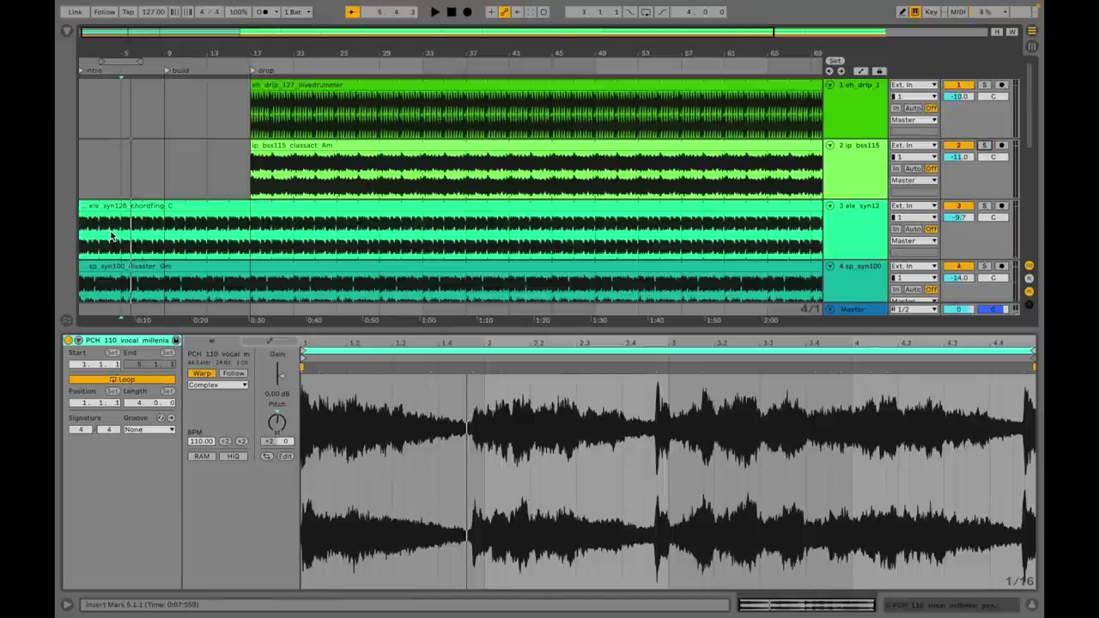
click(247, 240)
key(space)
scroll(186, 249, down, 2)
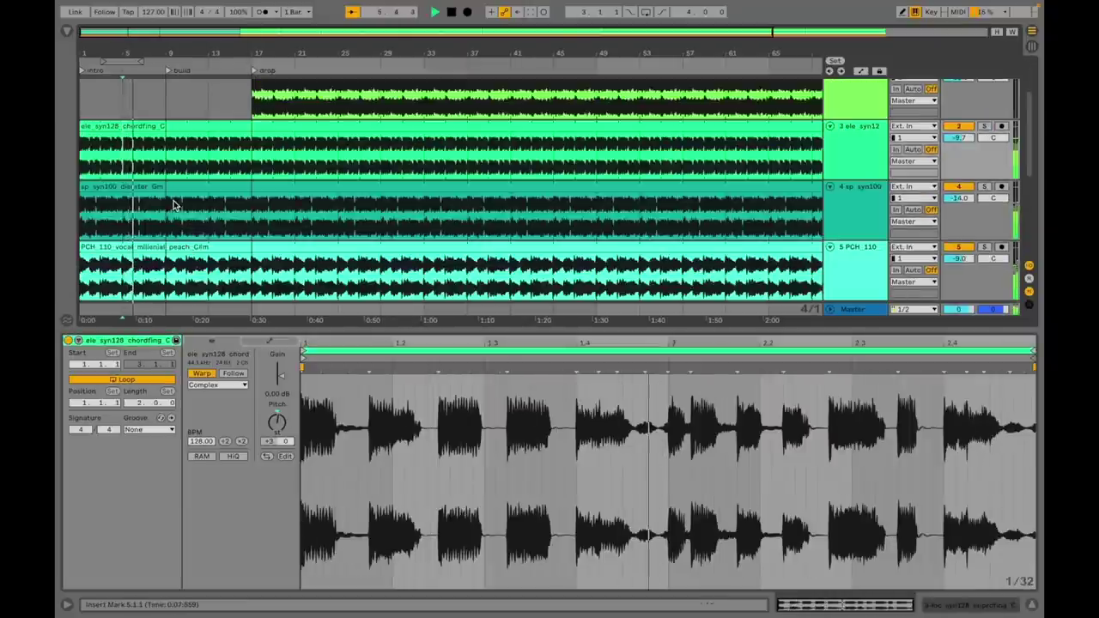
scroll(186, 221, down, 2)
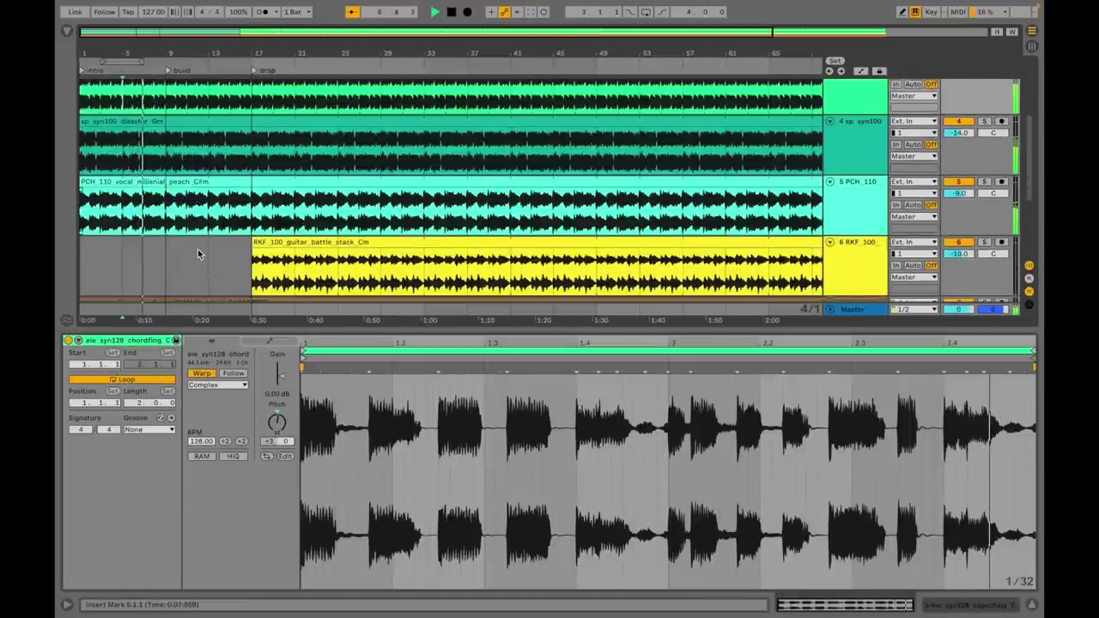
scroll(185, 245, down, 4)
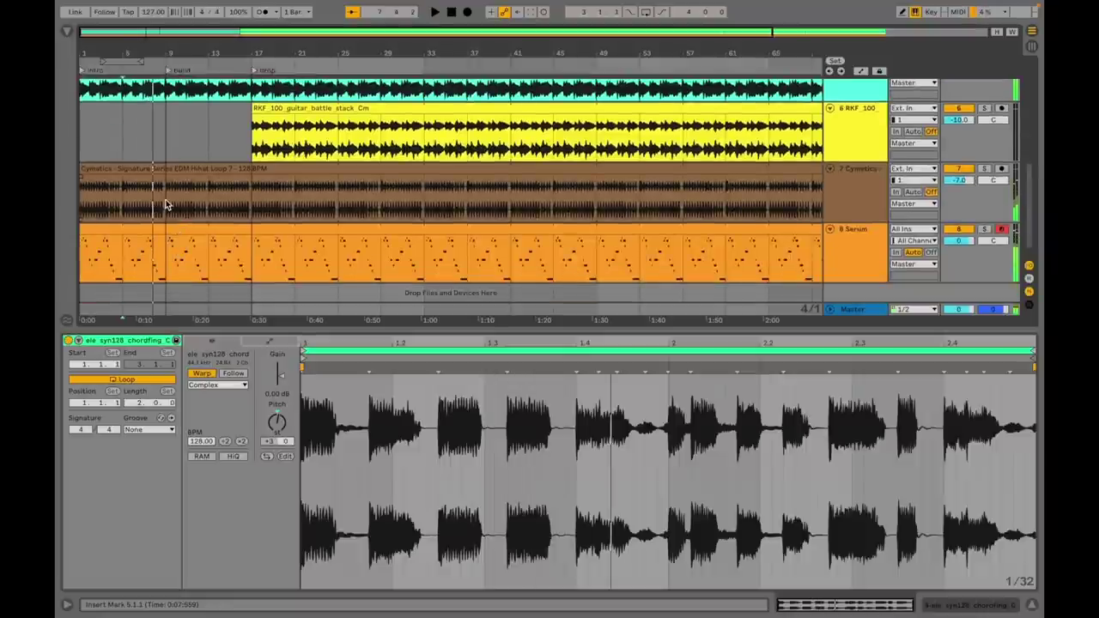
Delete the Serum clip before the drop at bar 17 and the vocal clip before the build at bar 9.
drag(251, 252, 59, 251)
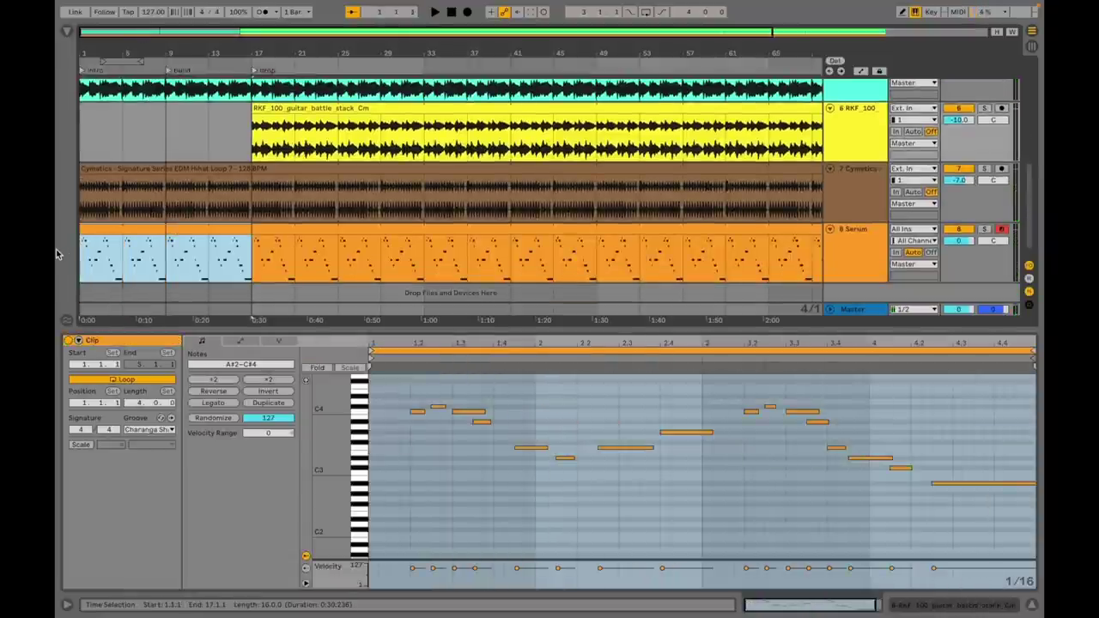
scroll(158, 249, up, 3)
scroll(158, 248, up, 4)
click(166, 177)
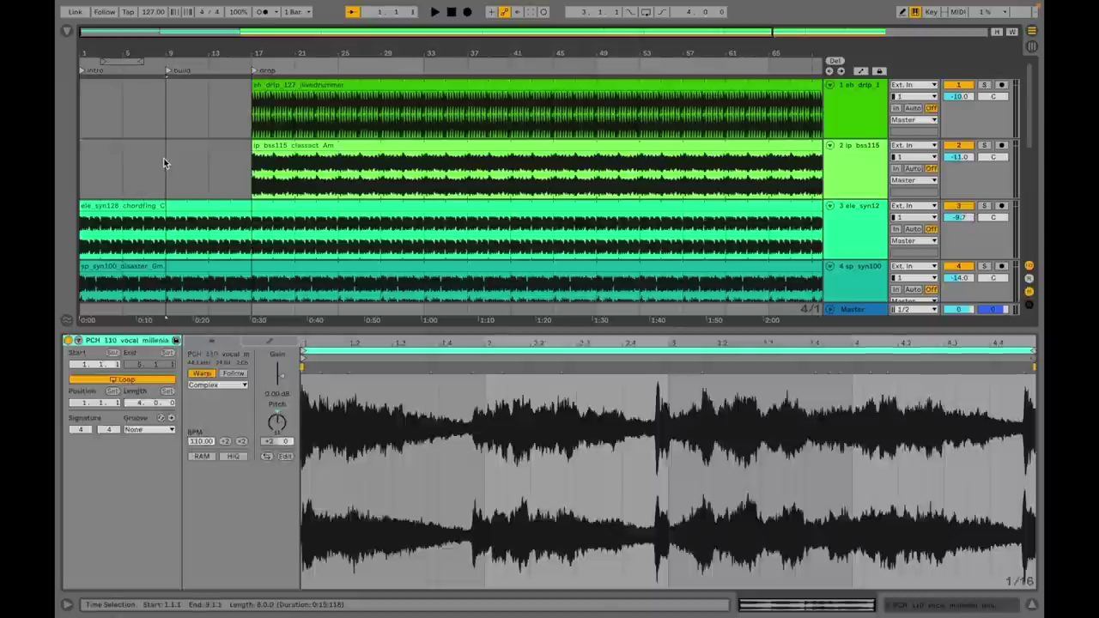
Play the build from bar 9 and the drop from bar 17 to check the transitions.
click(167, 161)
key(space)
click(242, 165)
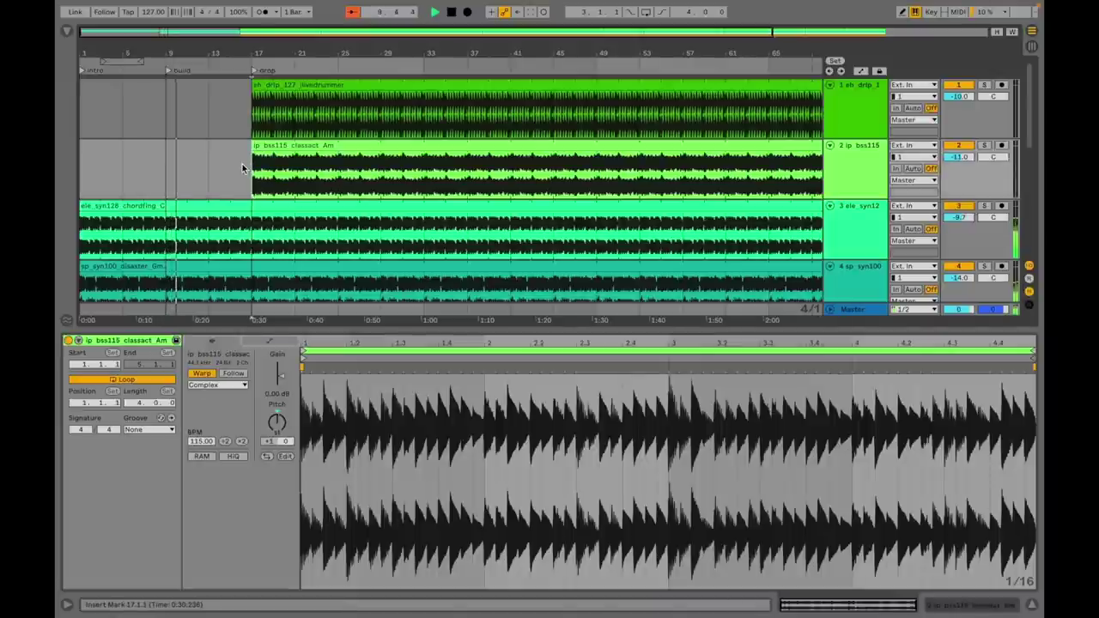
key(space)
key(space)
scroll(321, 176, down, 1)
scroll(322, 177, down, 6)
key(space)
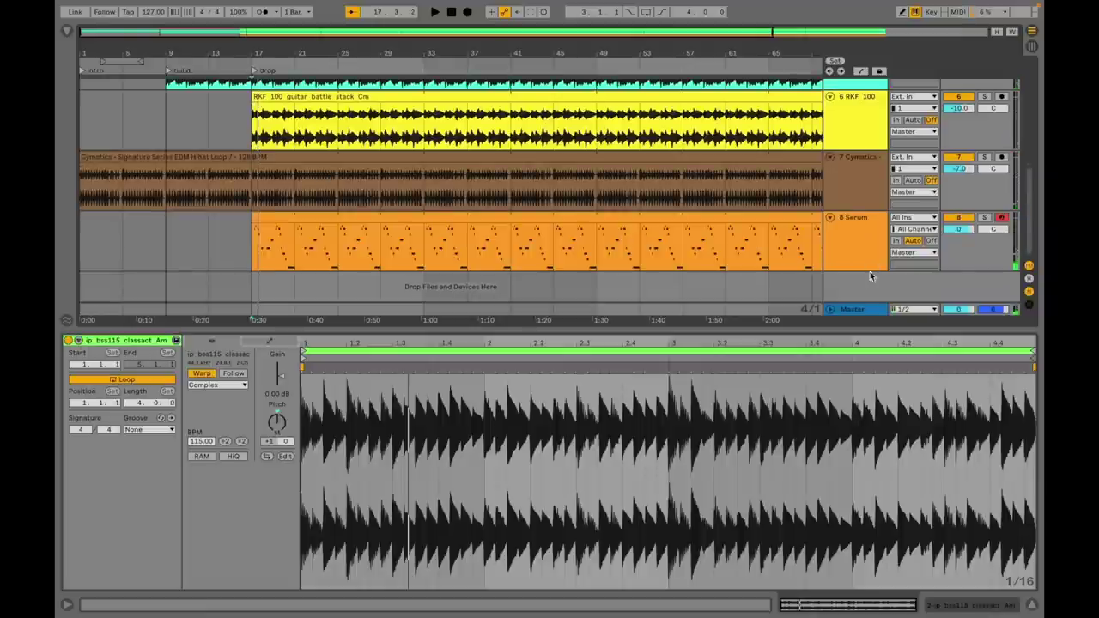
Insert a new audio track directly below the ip_bss115 bass track.
key(super+t)
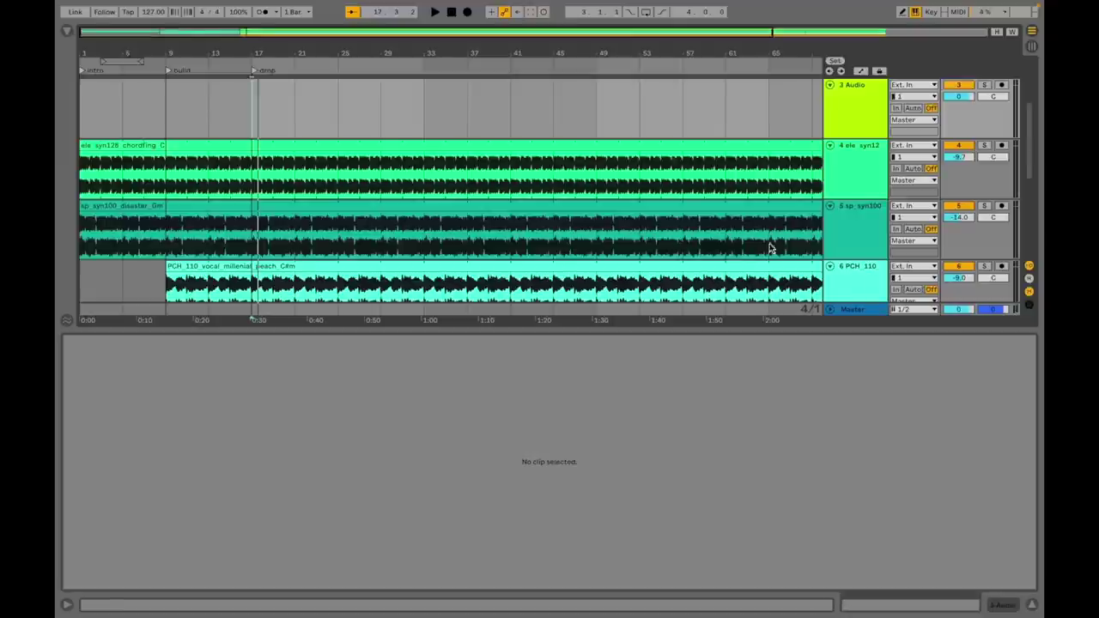
scroll(502, 241, up, 3)
scroll(502, 242, down, 1)
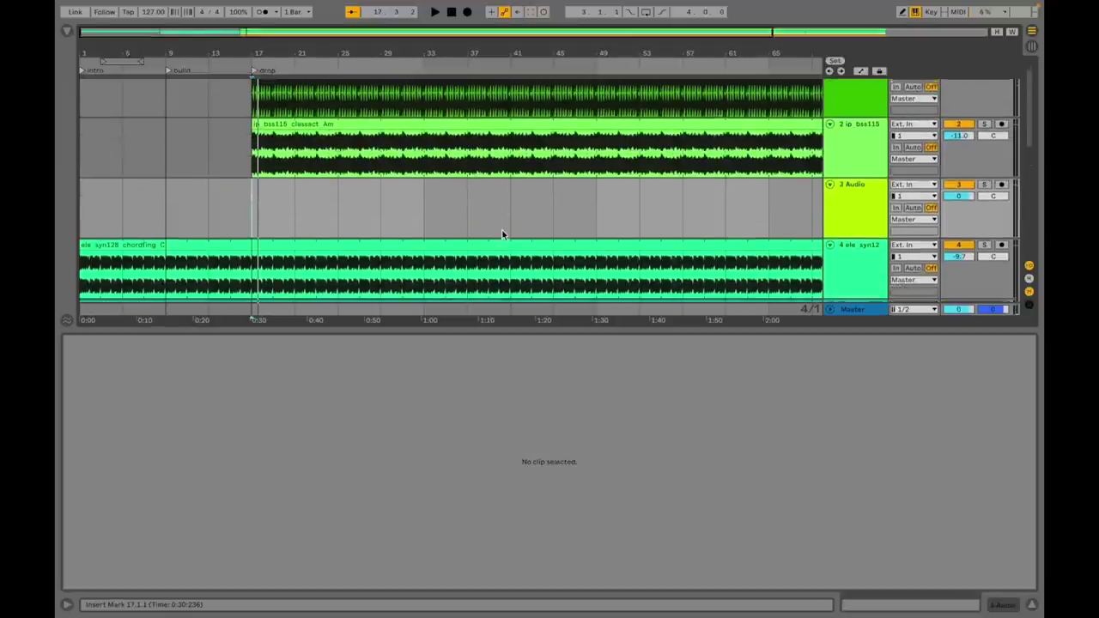
Show the browser and open the White Noise downlifters folder in the FX of the Cymatics Signature Series EDM samples.
click(67, 32)
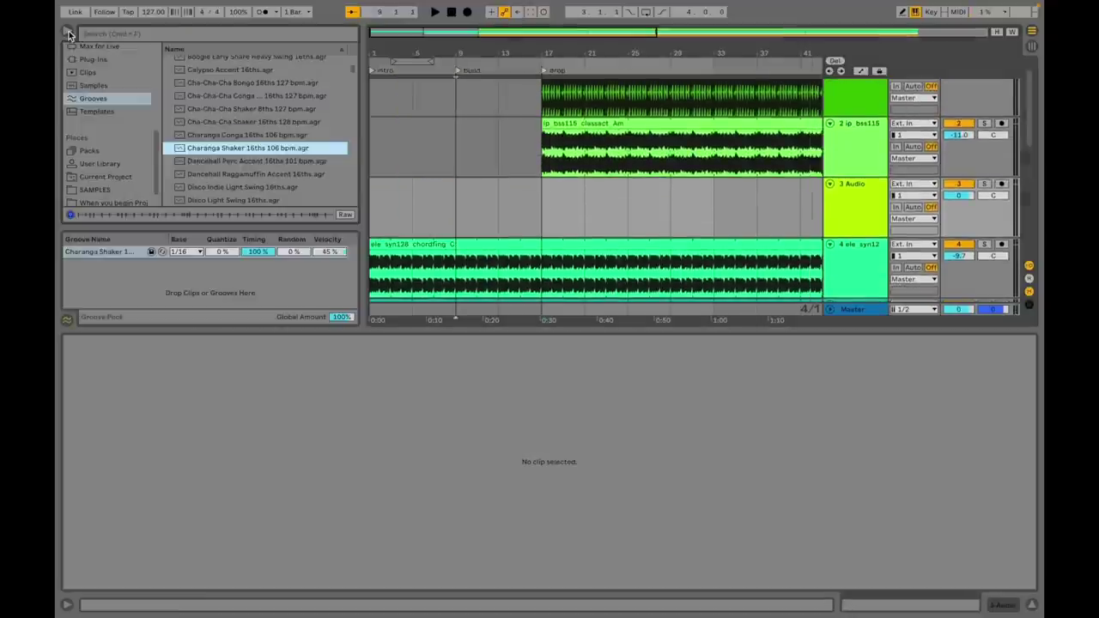
scroll(115, 116, down, 1)
click(95, 173)
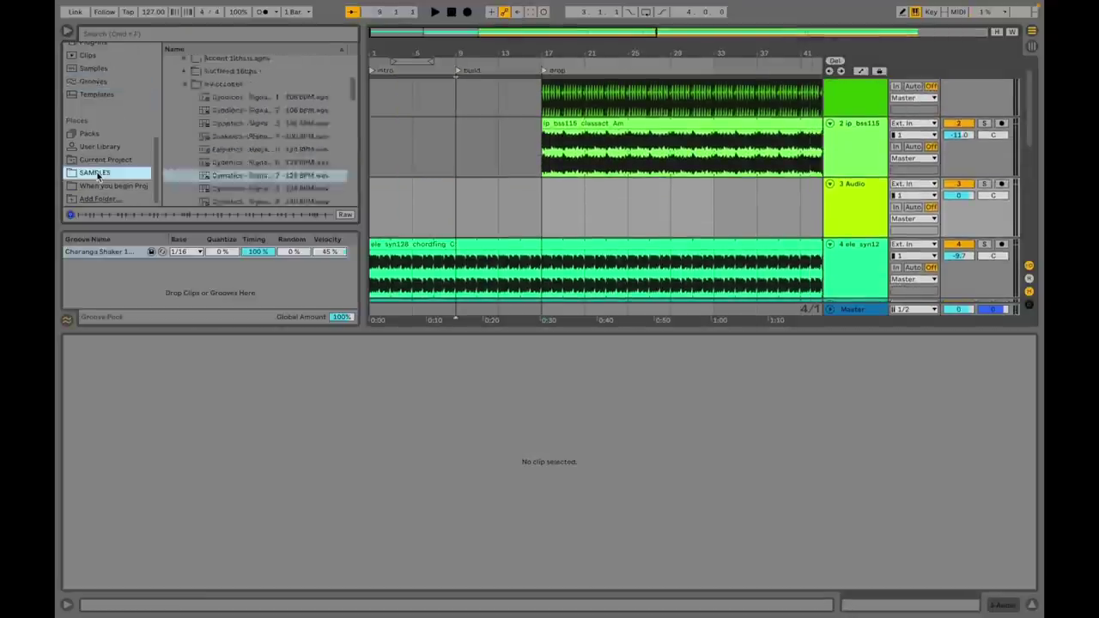
click(184, 85)
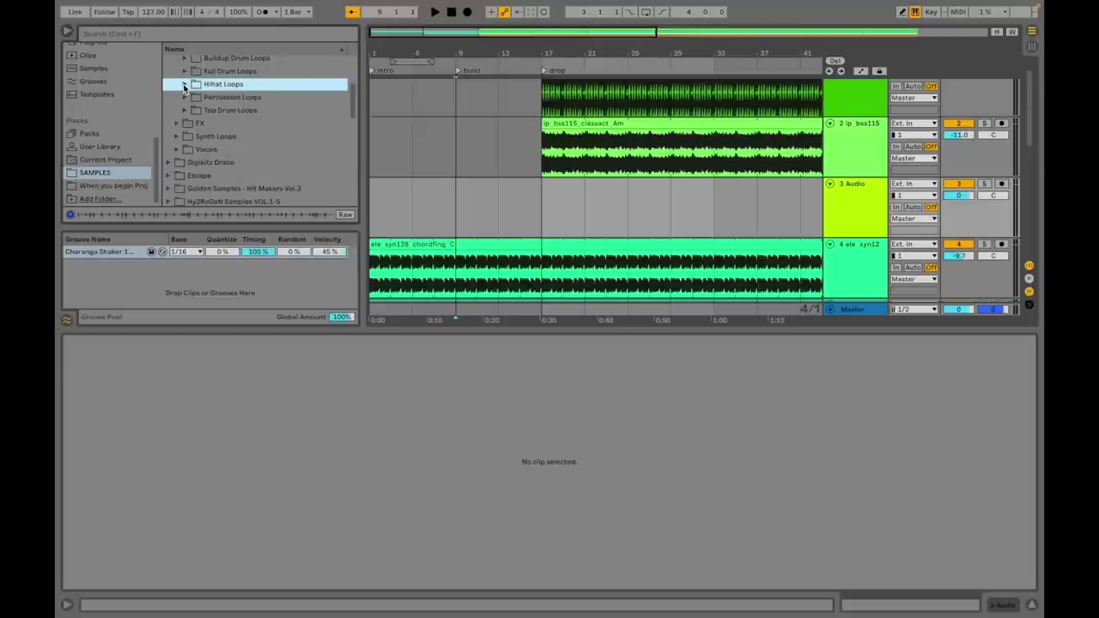
scroll(234, 106, up, 3)
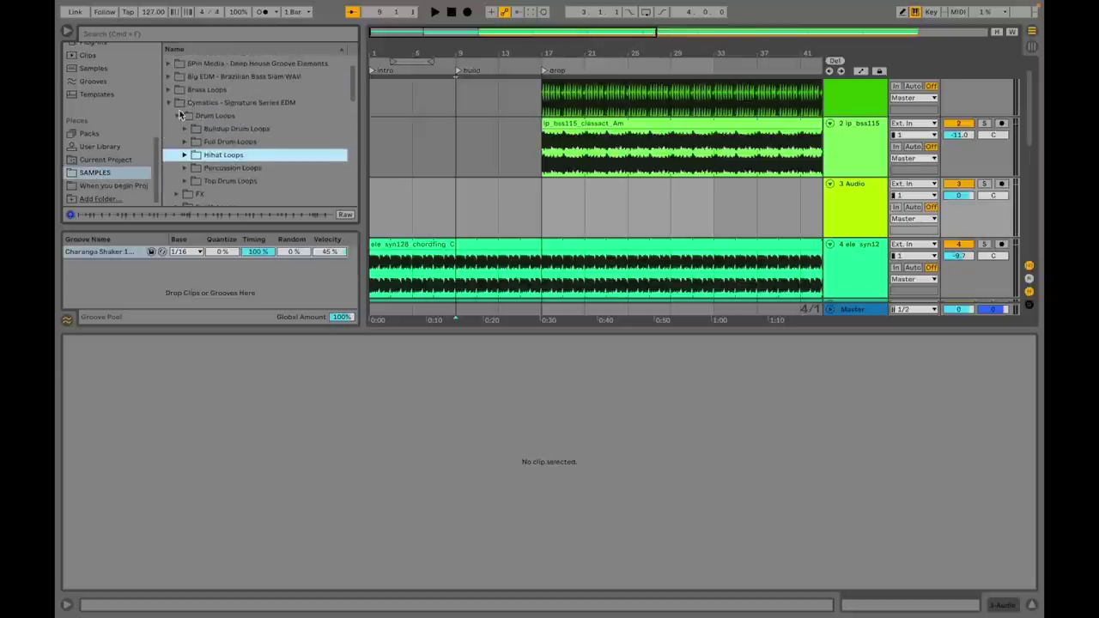
scroll(186, 172, down, 3)
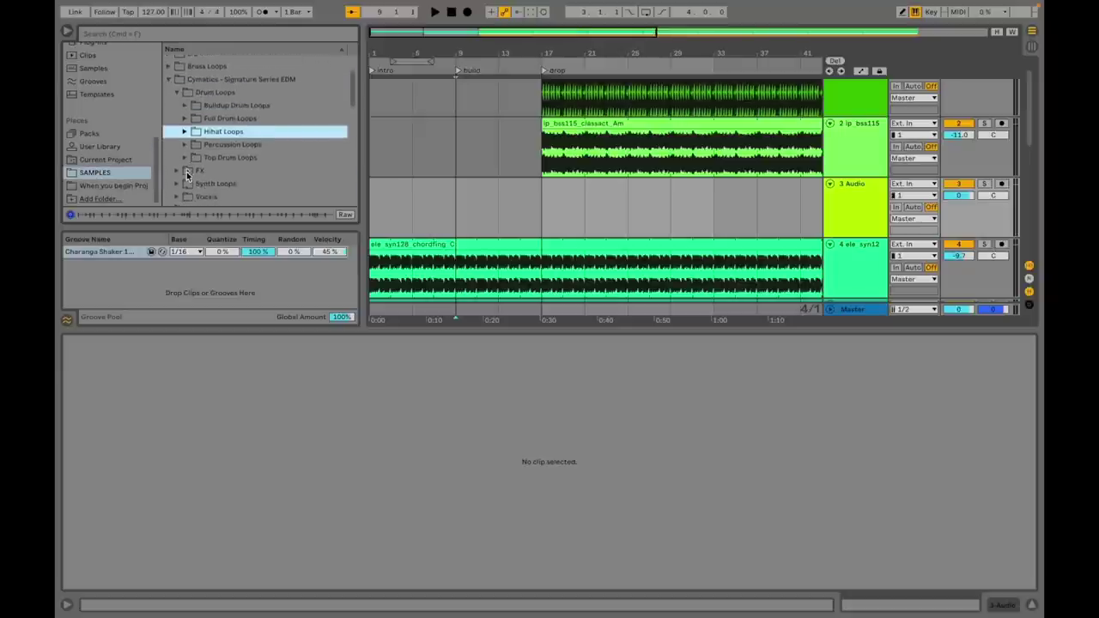
click(177, 145)
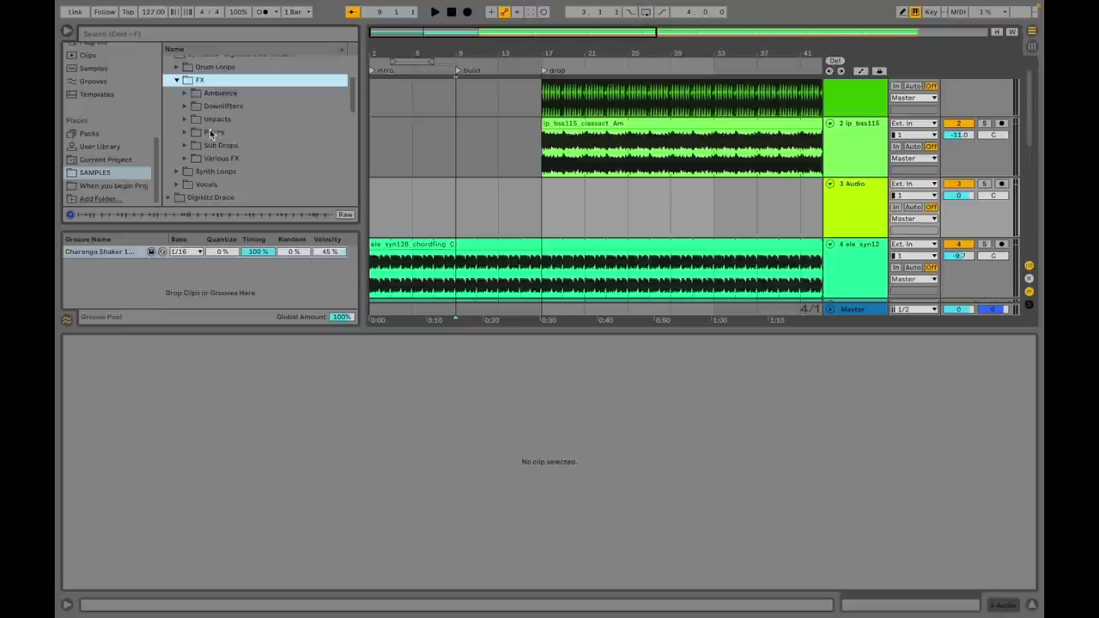
click(185, 107)
click(194, 131)
Audition the White Noise downlifters and place Downlifter 5 on the new audio track at the drop, bar 17.
click(262, 183)
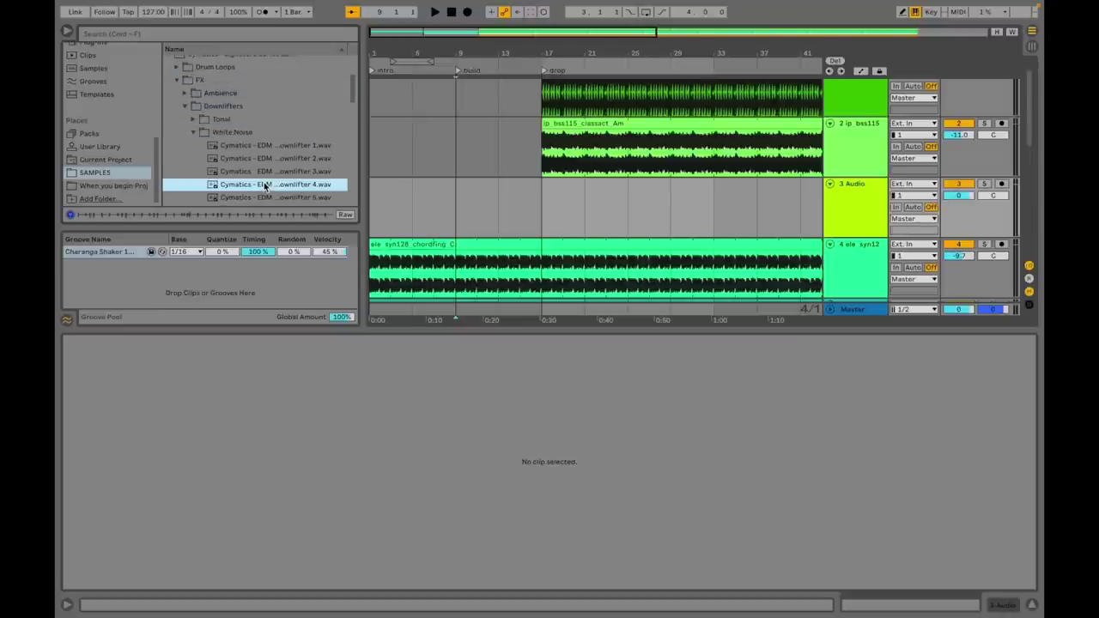
scroll(265, 186, down, 2)
click(262, 156)
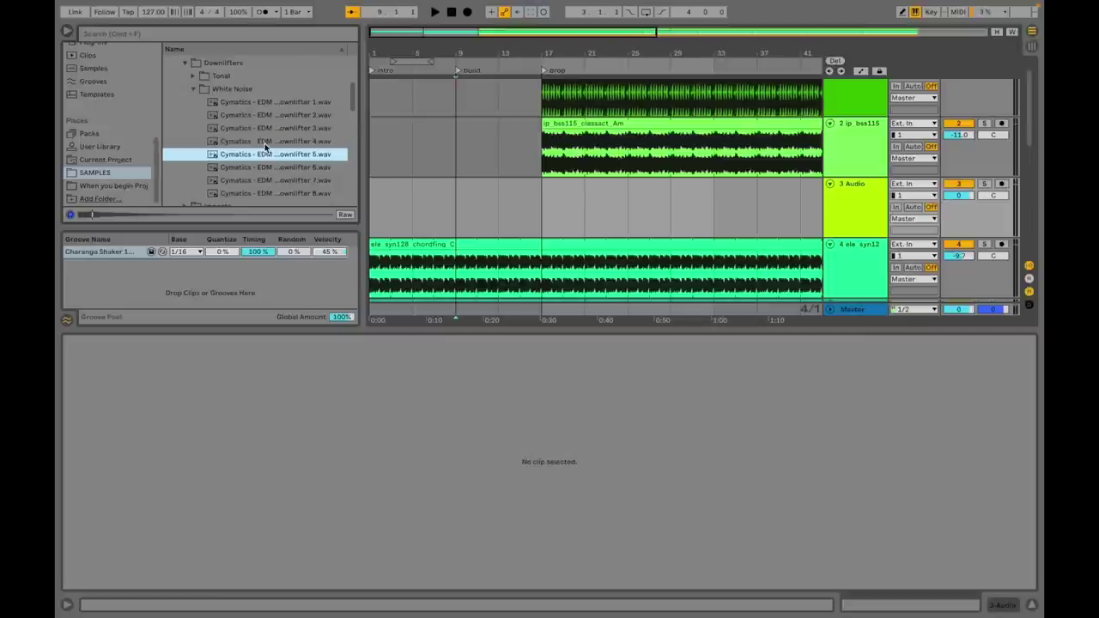
click(263, 142)
click(267, 131)
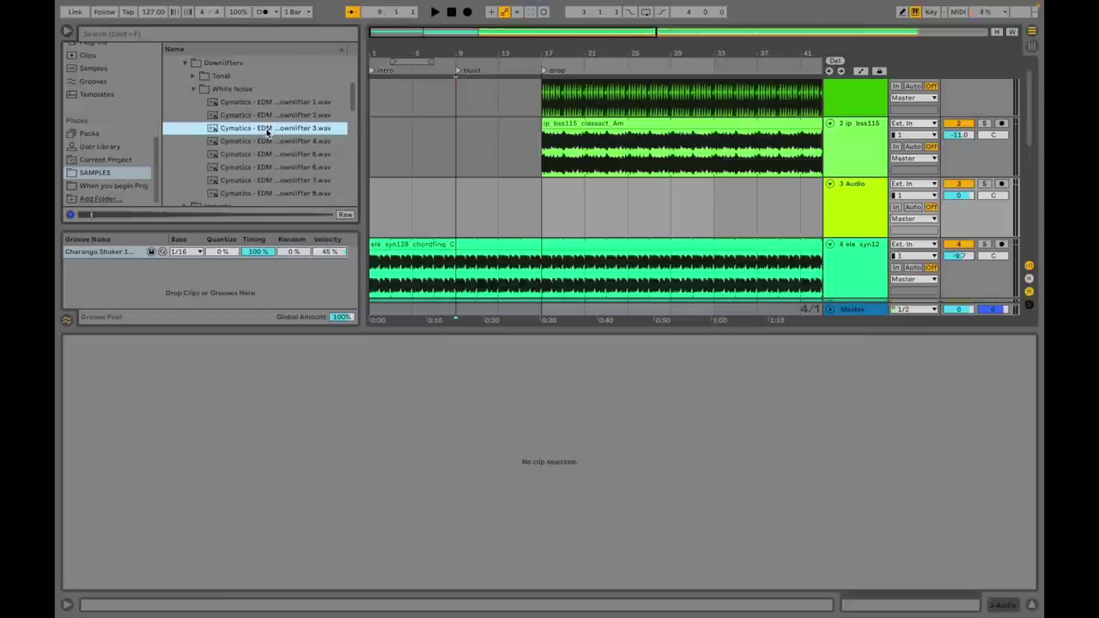
click(267, 118)
click(264, 155)
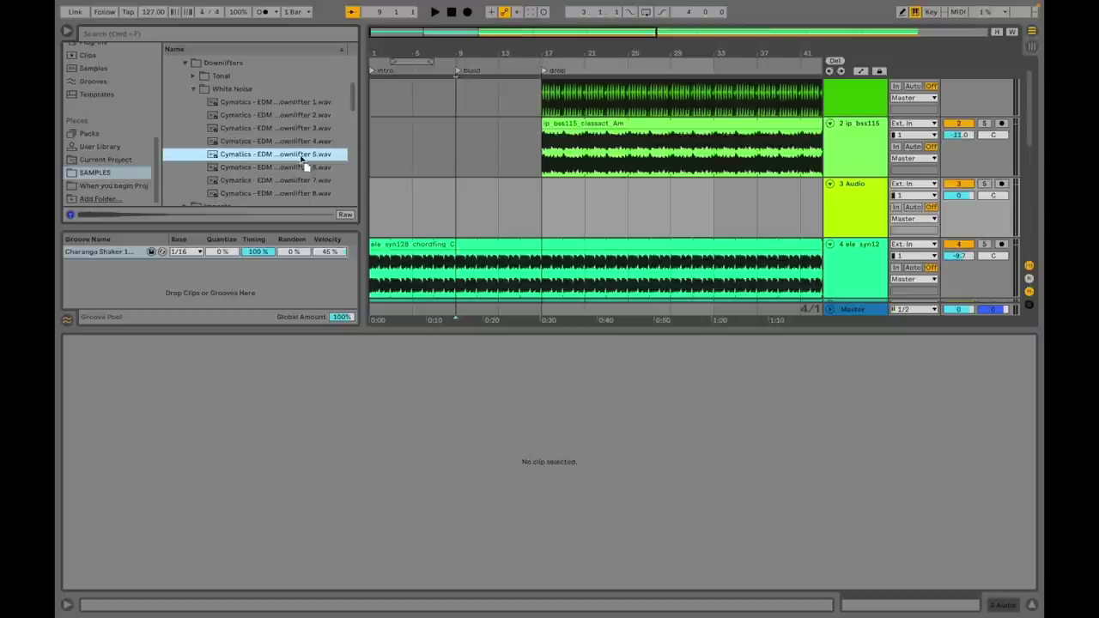
drag(303, 161, 546, 202)
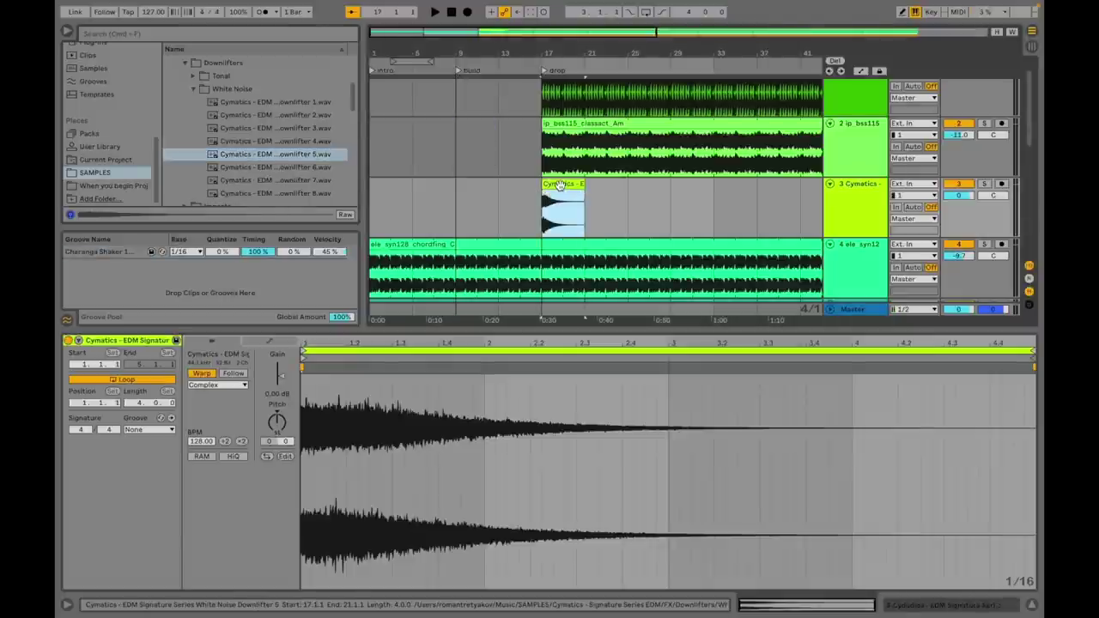
Duplicate the downlifter clip, move the copy to bar 13 directly before the drop, and reverse it.
key(super+d)
drag(605, 185, 506, 205)
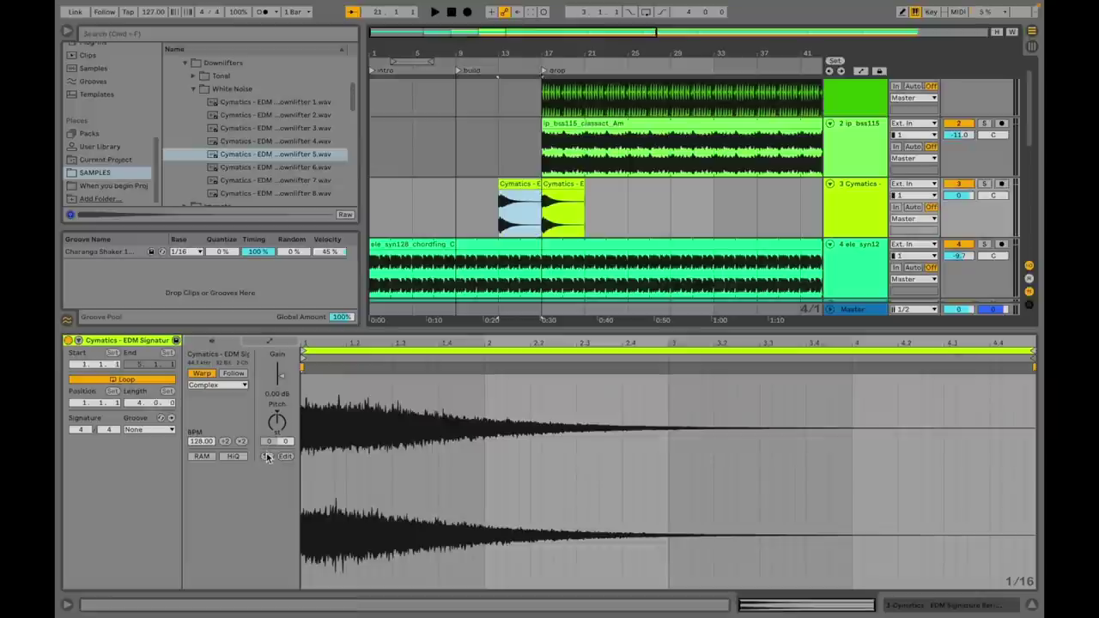
click(267, 456)
Consolidate the reversed and original downlifter clips into one clip and place a copy of it at bar 5.
click(554, 185)
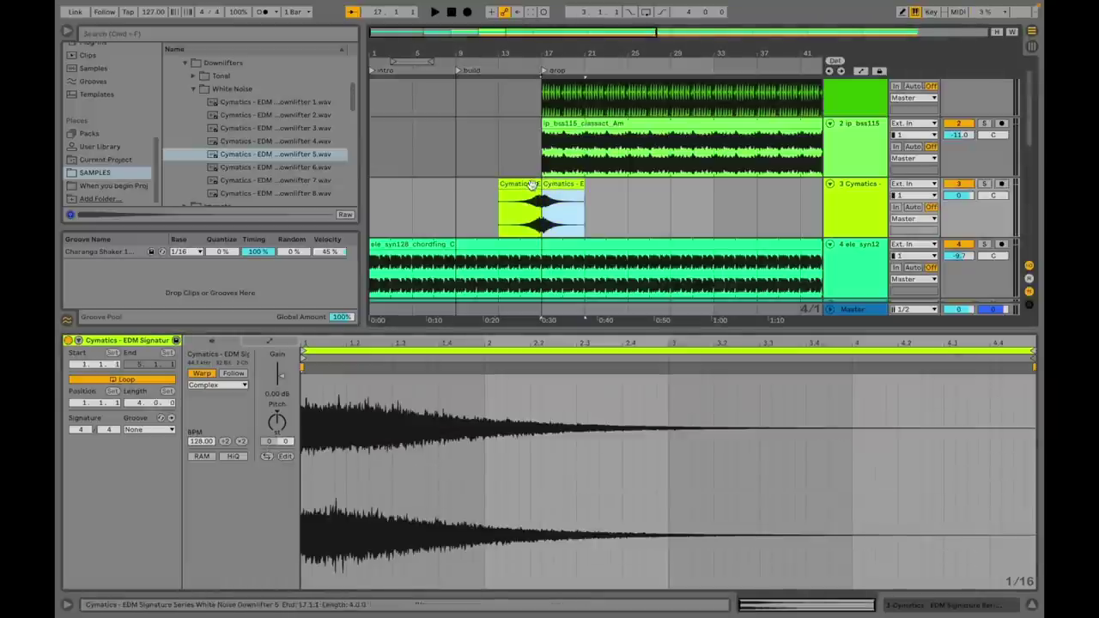
shift+click(519, 184)
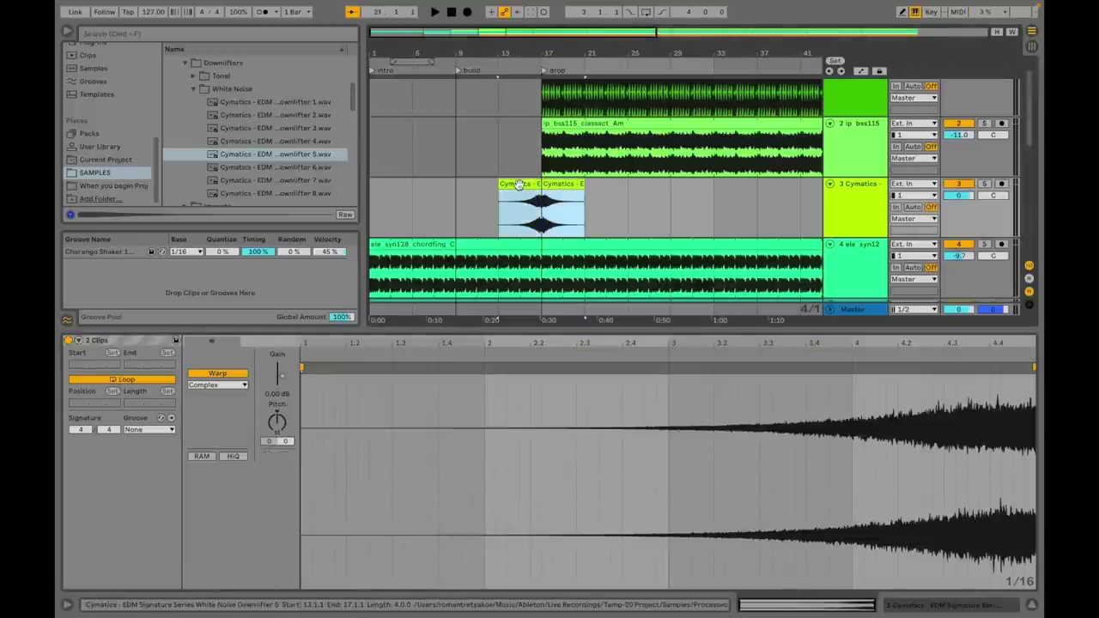
key(super+j)
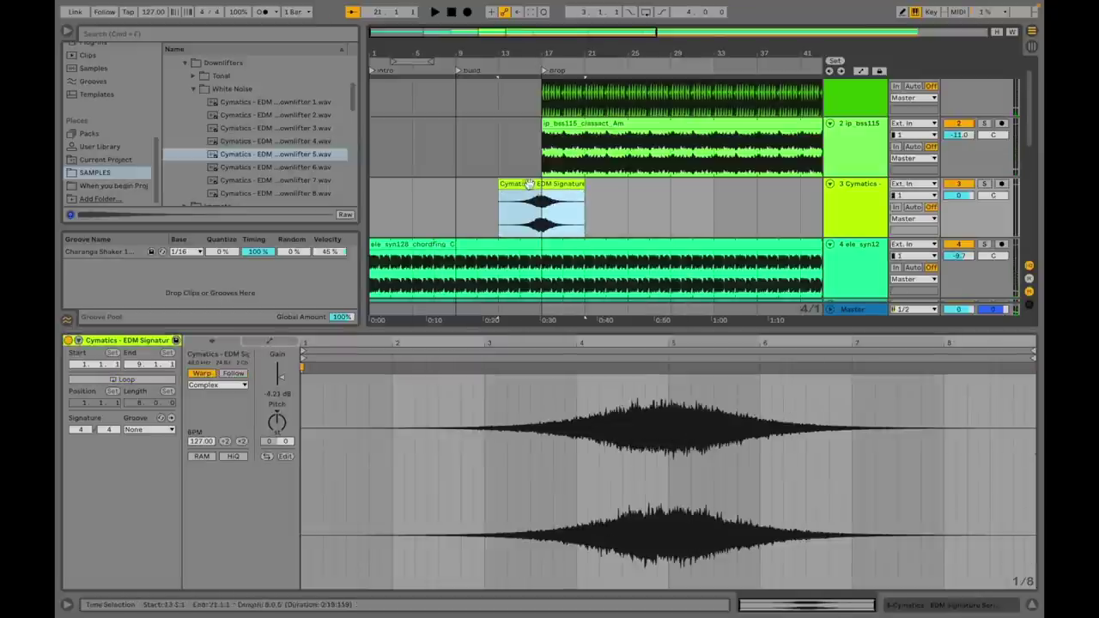
mouse_move(546, 186)
mouse_down()
mouse_move(448, 190)
mouse_move(550, 192)
mouse_up()
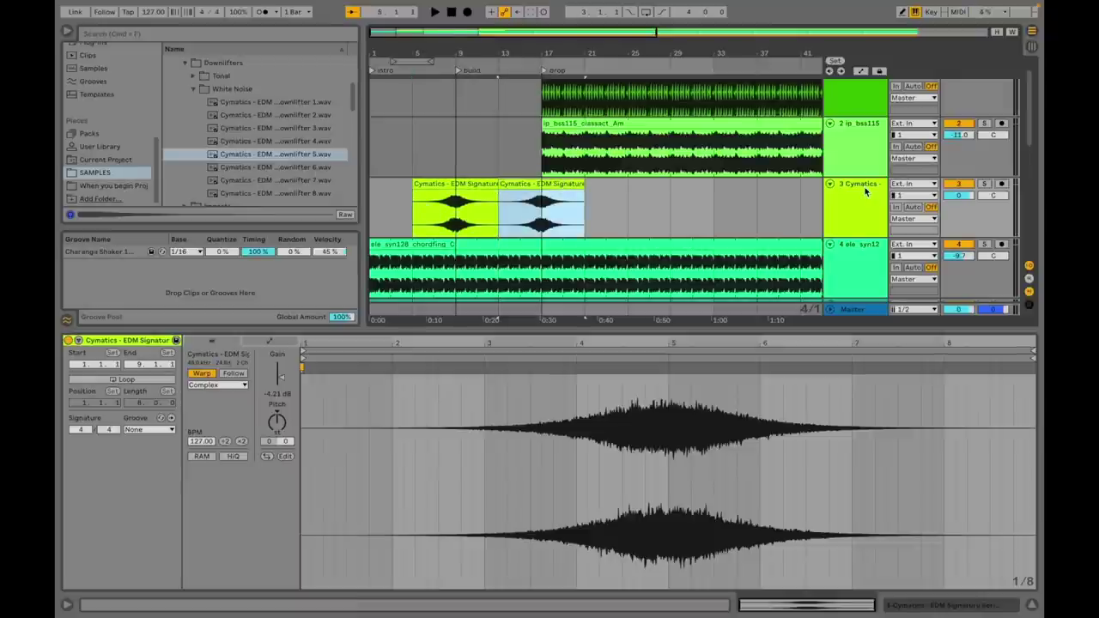
Set the downlifter track's volume to -6.6 dB and insert a new audio track below it, with the insert marker at bar 9.
drag(955, 195, 954, 208)
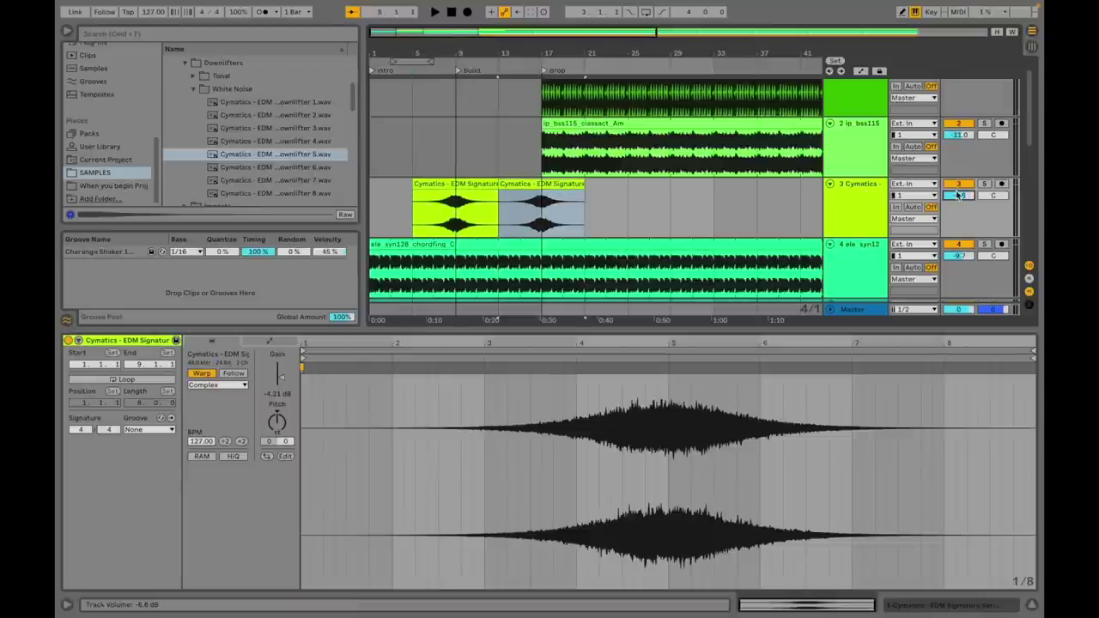
key(super+t)
scroll(673, 229, down, 1)
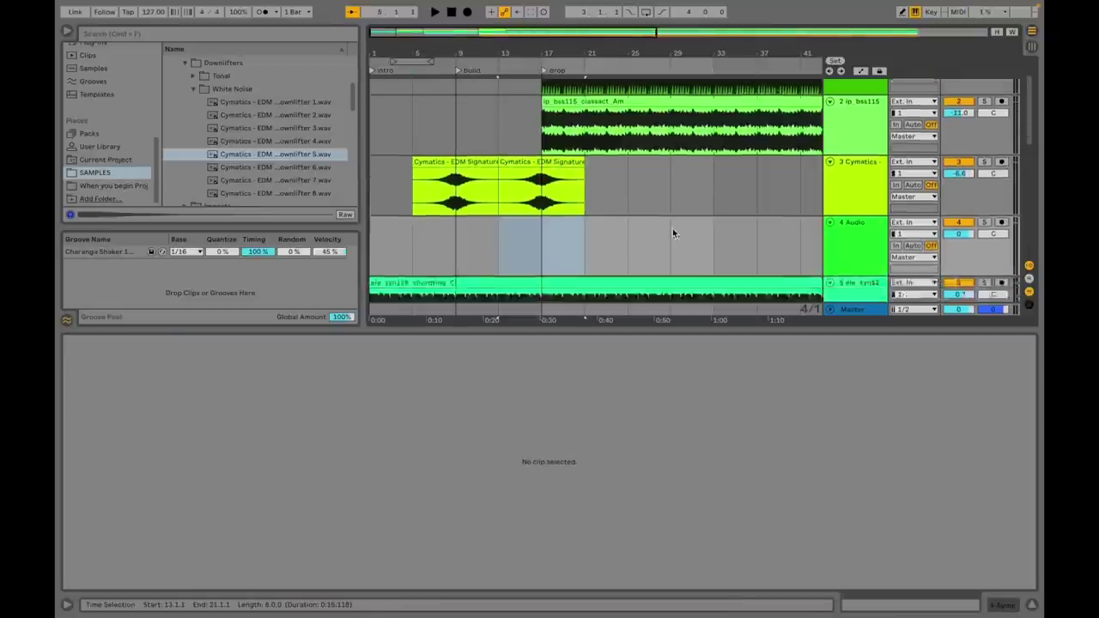
click(463, 245)
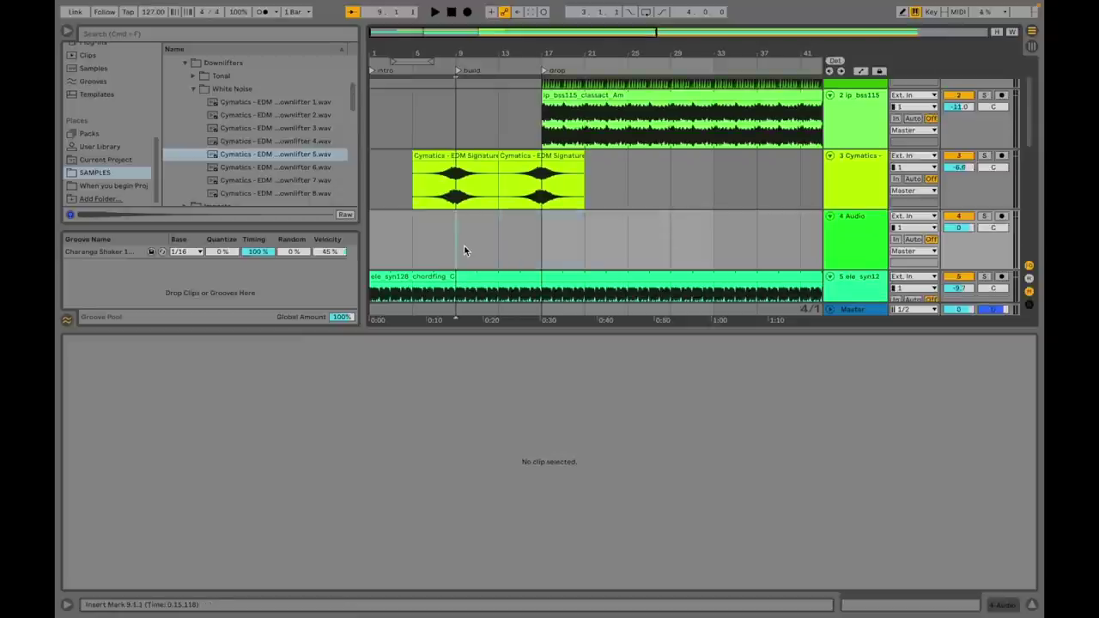
Collapse the Downlifters and FX folders and open the Buildup Drum Loops folder in the Cymatics Drum Loops.
click(192, 90)
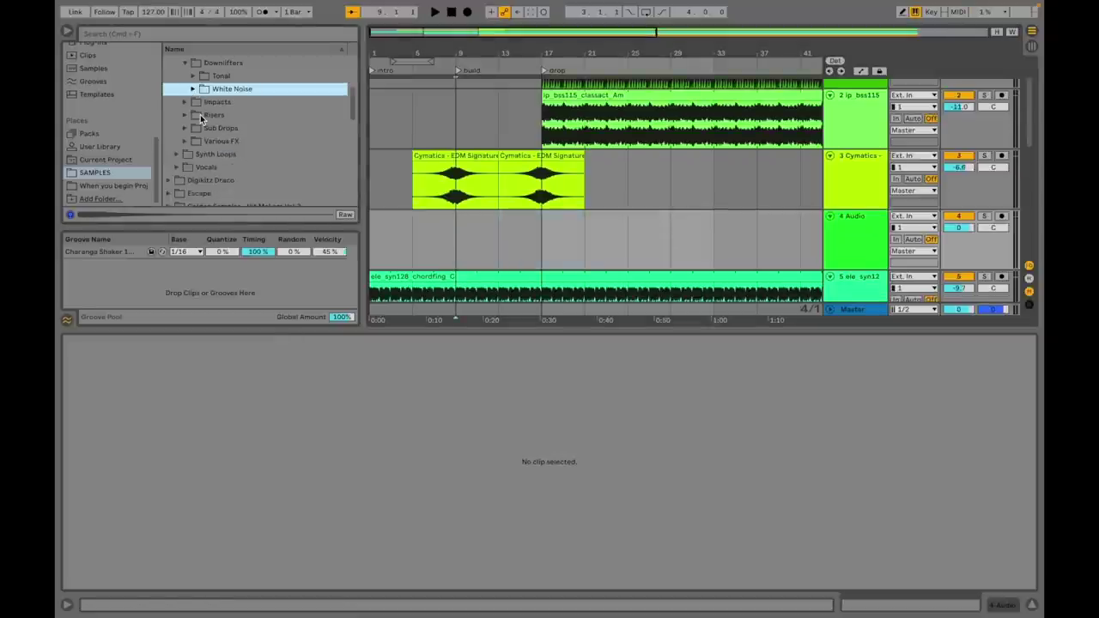
scroll(188, 90, up, 1)
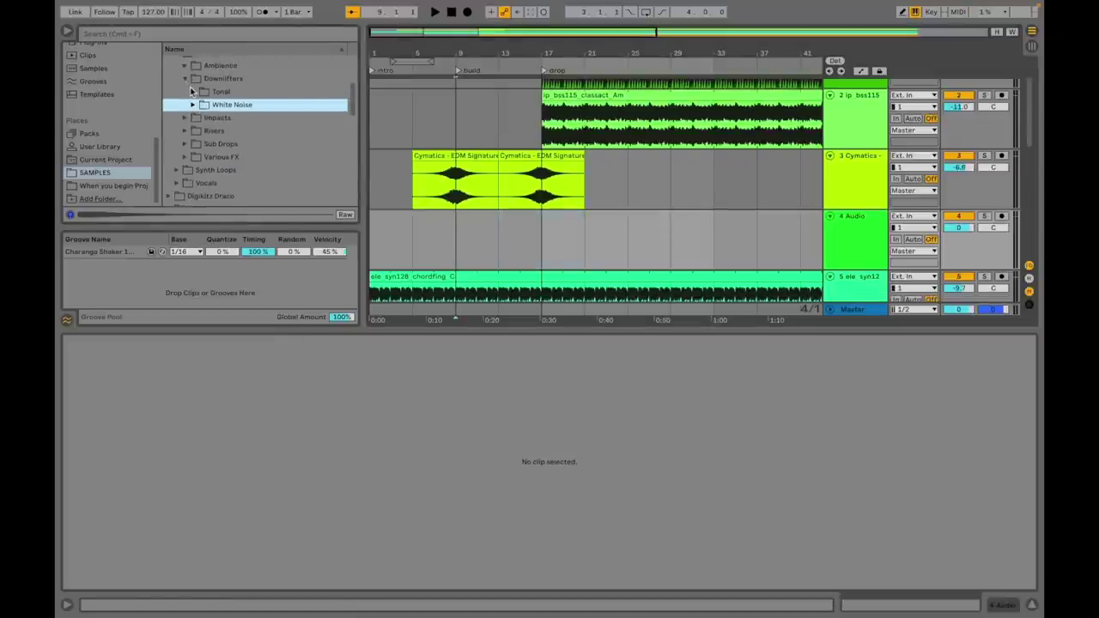
click(184, 79)
scroll(198, 126, up, 3)
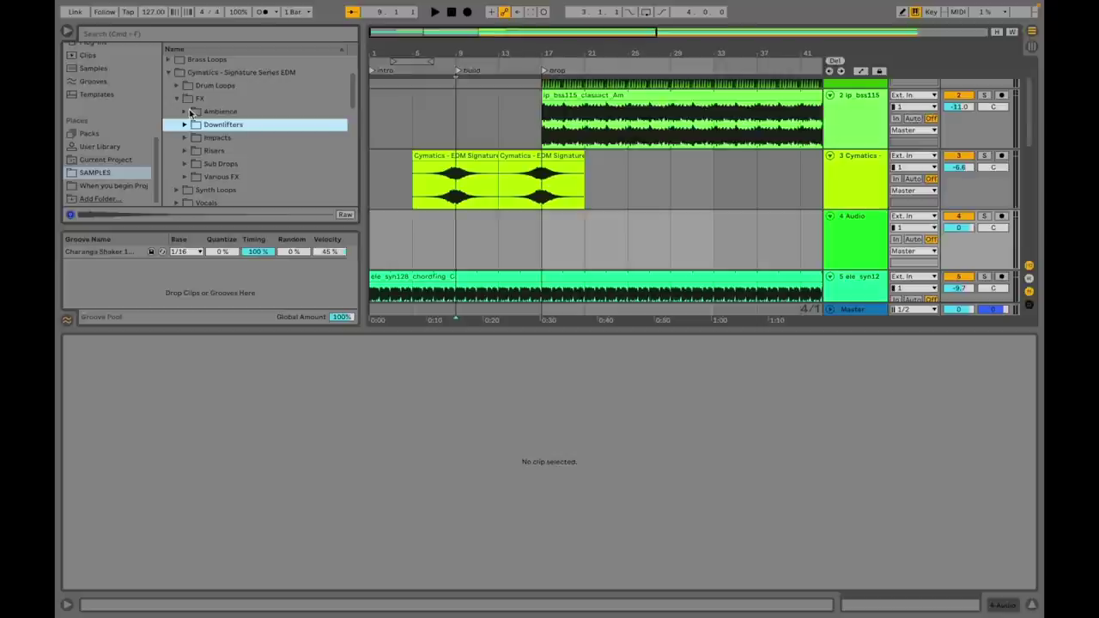
click(175, 112)
click(176, 87)
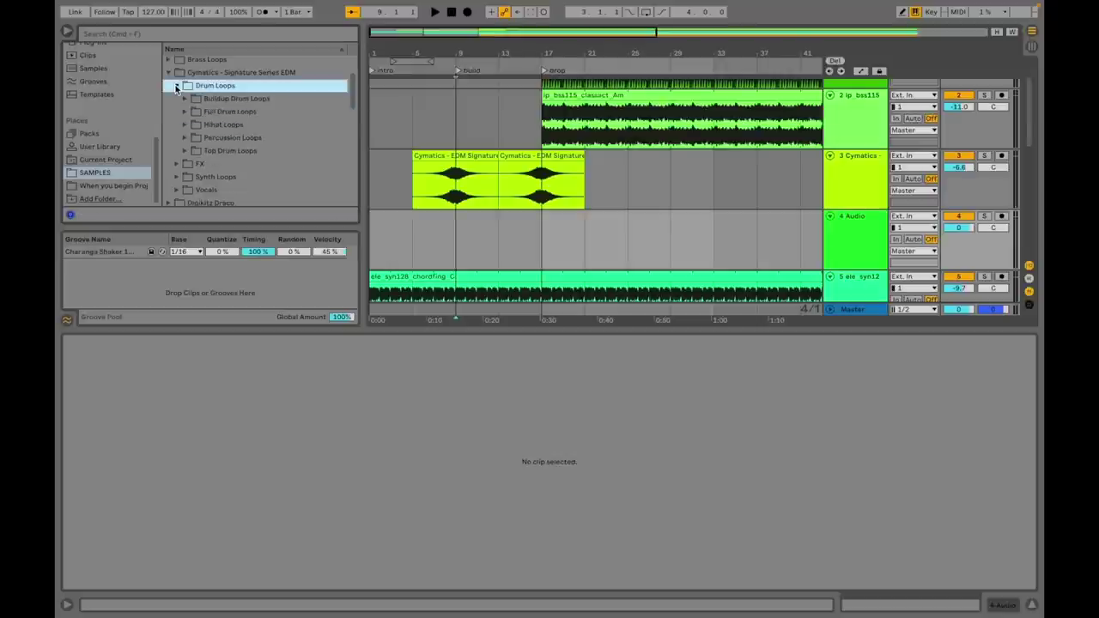
click(185, 99)
Audition several of the Cymatics buildup drum loops, including the 128 BPM loops 7 and 8.
click(248, 138)
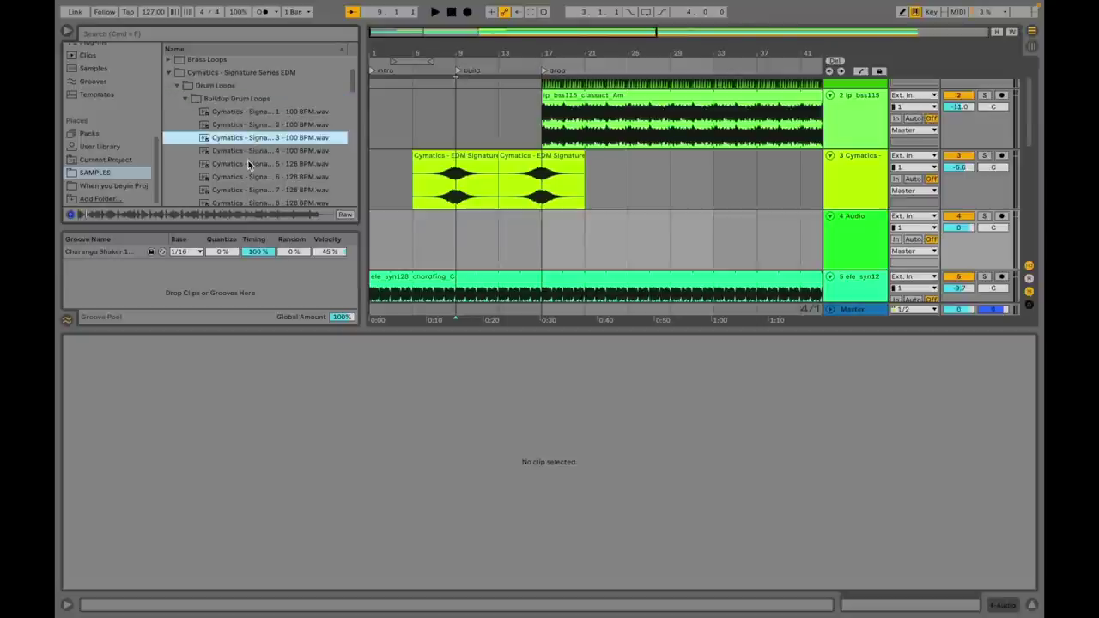
click(248, 164)
scroll(250, 146, down, 3)
click(250, 139)
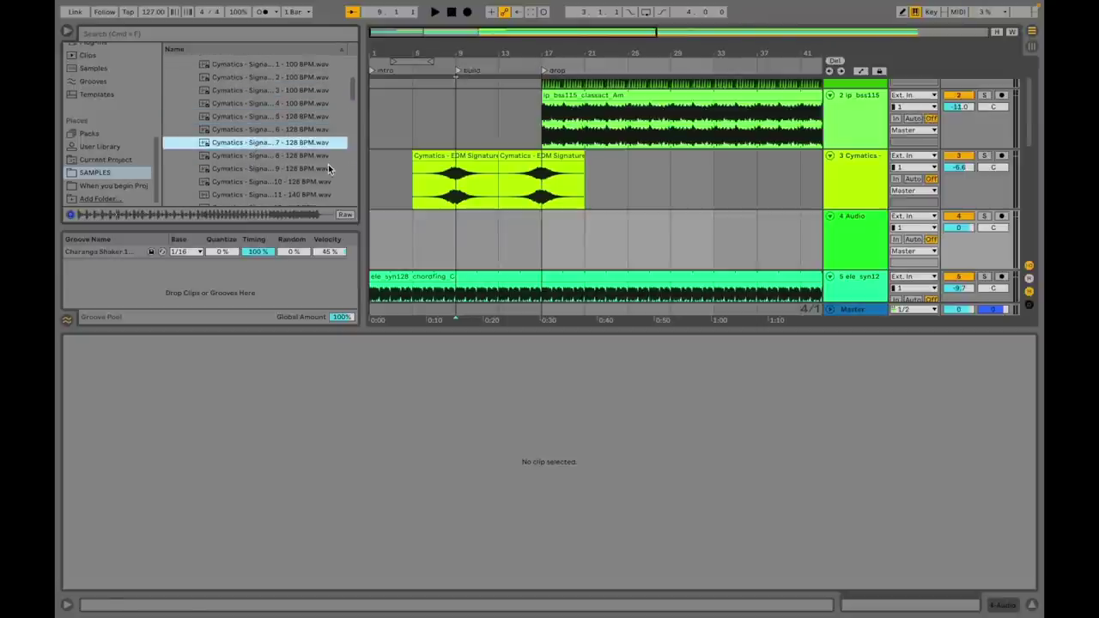
scroll(601, 189, down, 1)
click(247, 156)
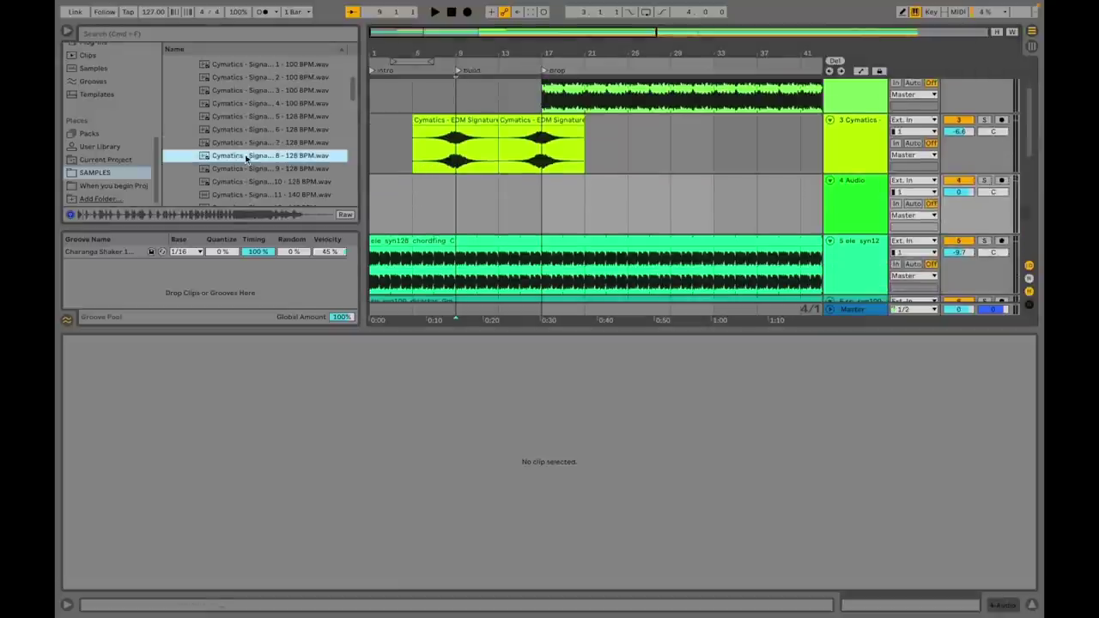
click(254, 144)
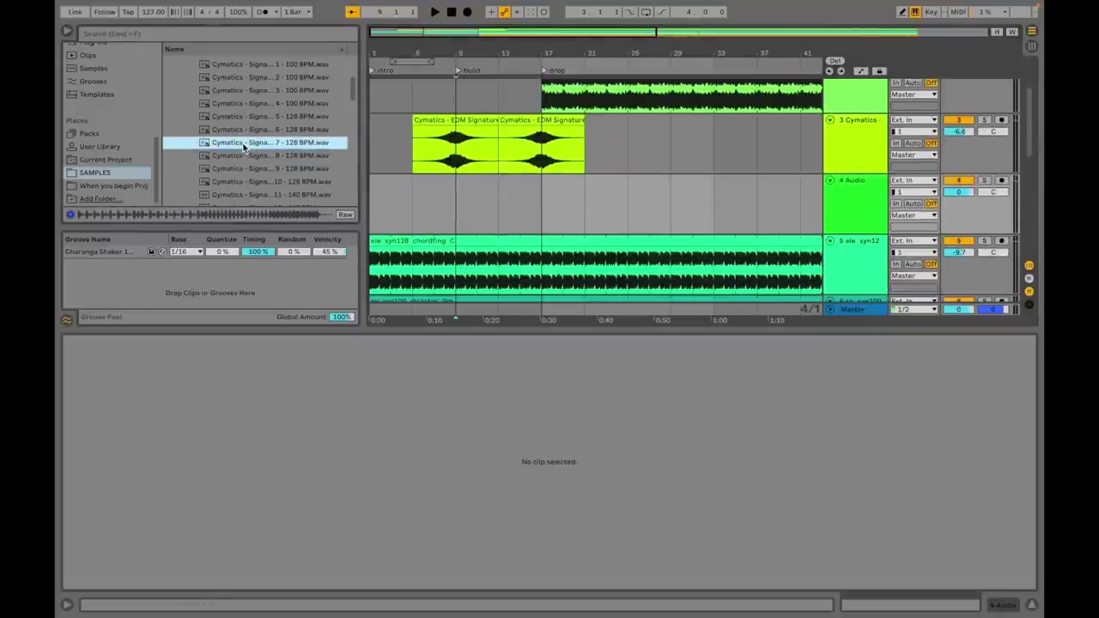
Place buildup drum loop 7 (128 BPM) on the new audio track at bar 9 and play the build into the drop.
drag(232, 146, 468, 214)
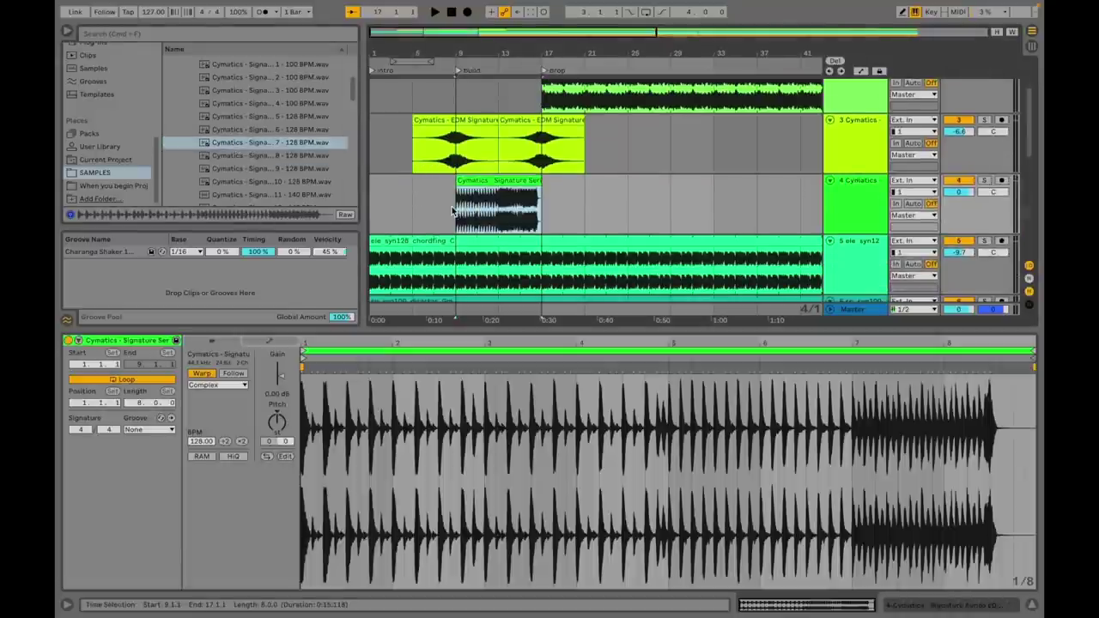
key(space)
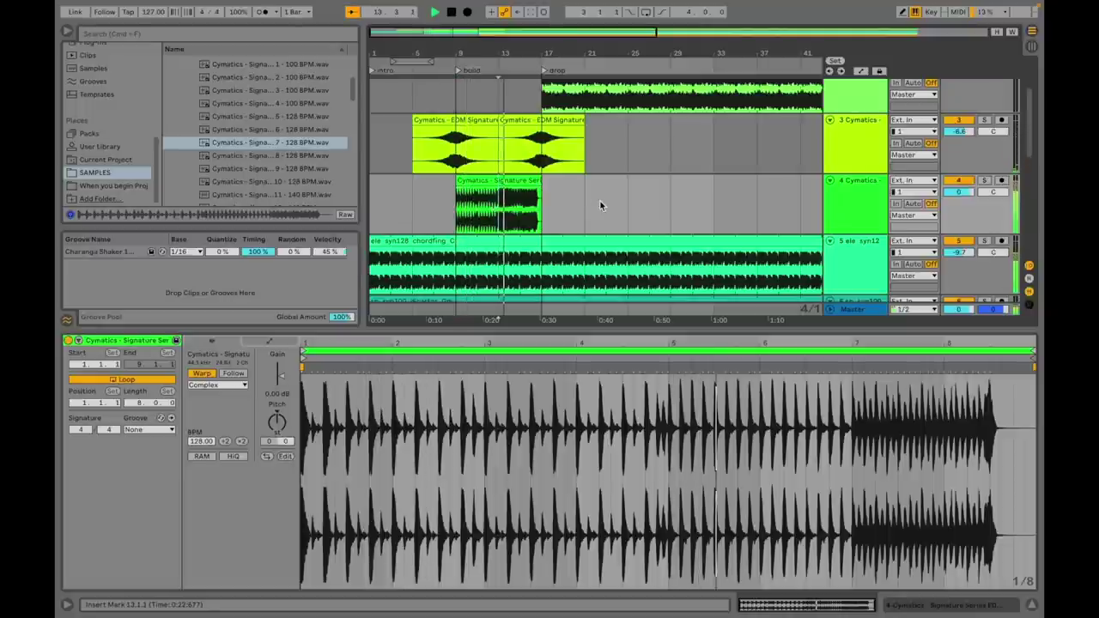
click(530, 206)
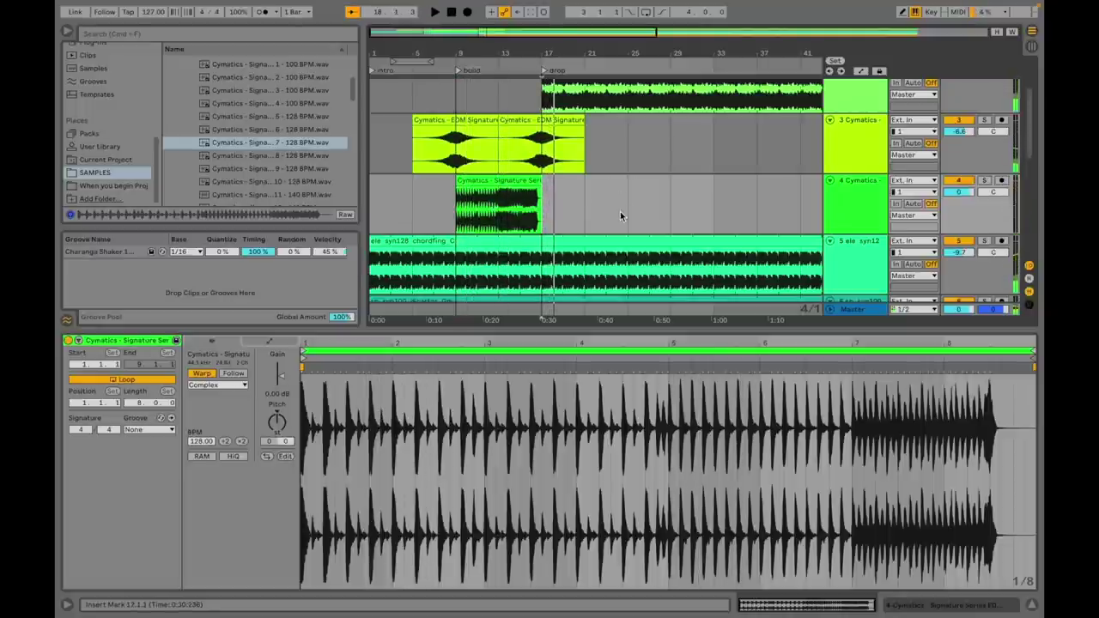
Add FF Pro-Q 3 after Serum on the Serum track and create a 12 dB/oct high-cut band at about 18.5 kHz.
click(196, 83)
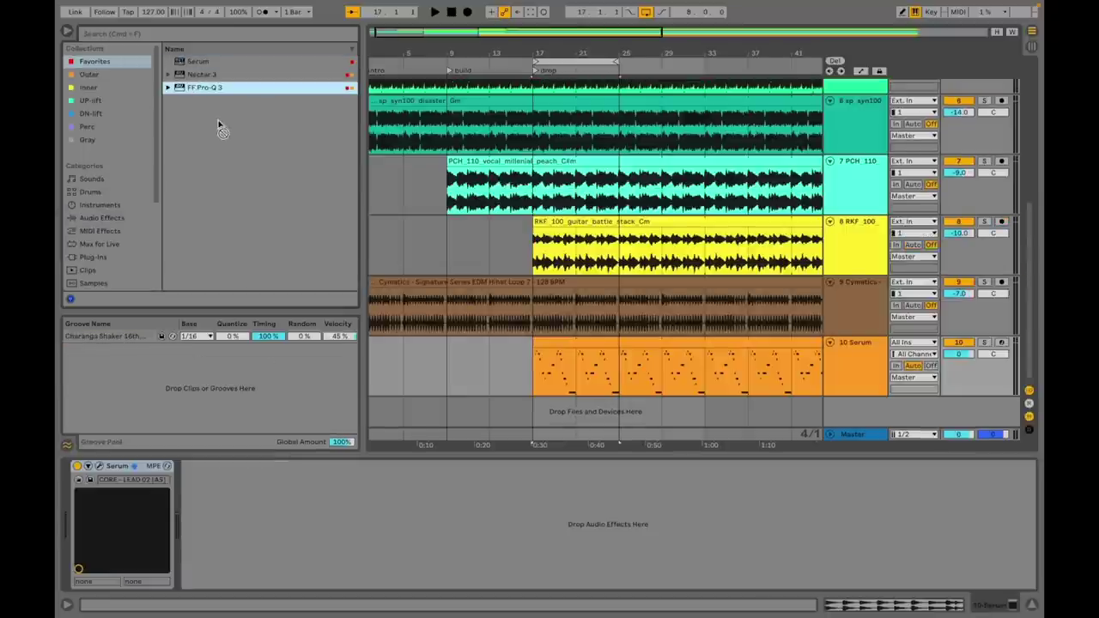
drag(282, 492, 281, 494)
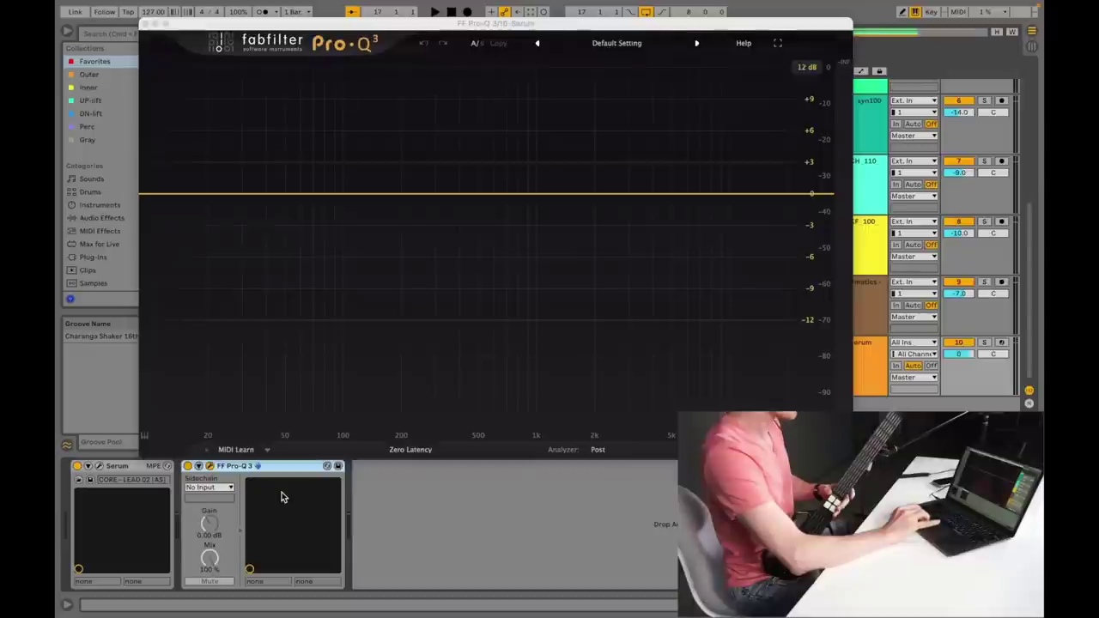
click(782, 194)
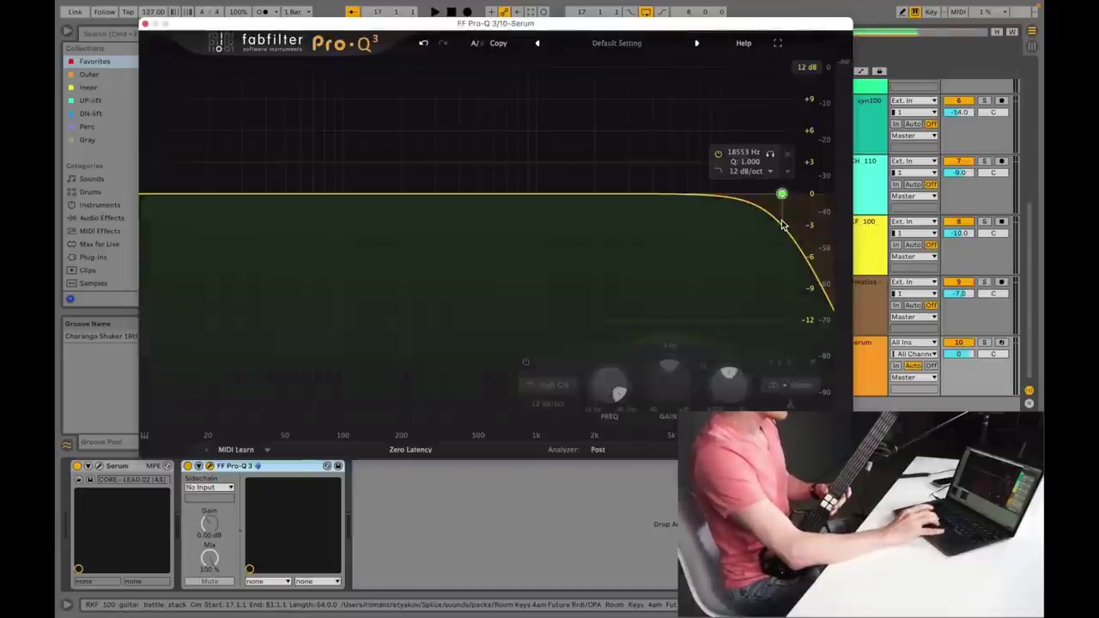
Expose the band's frequency and Q as device parameters of Pro-Q 3, moving the high cut to about 7965 Hz.
click(199, 466)
click(364, 465)
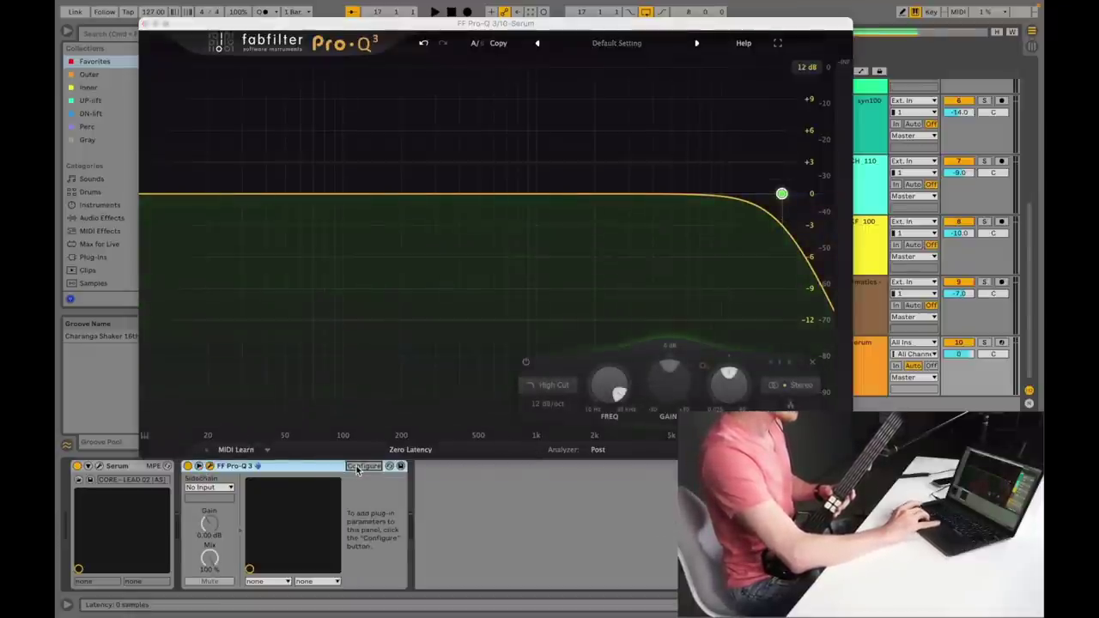
drag(782, 194, 711, 197)
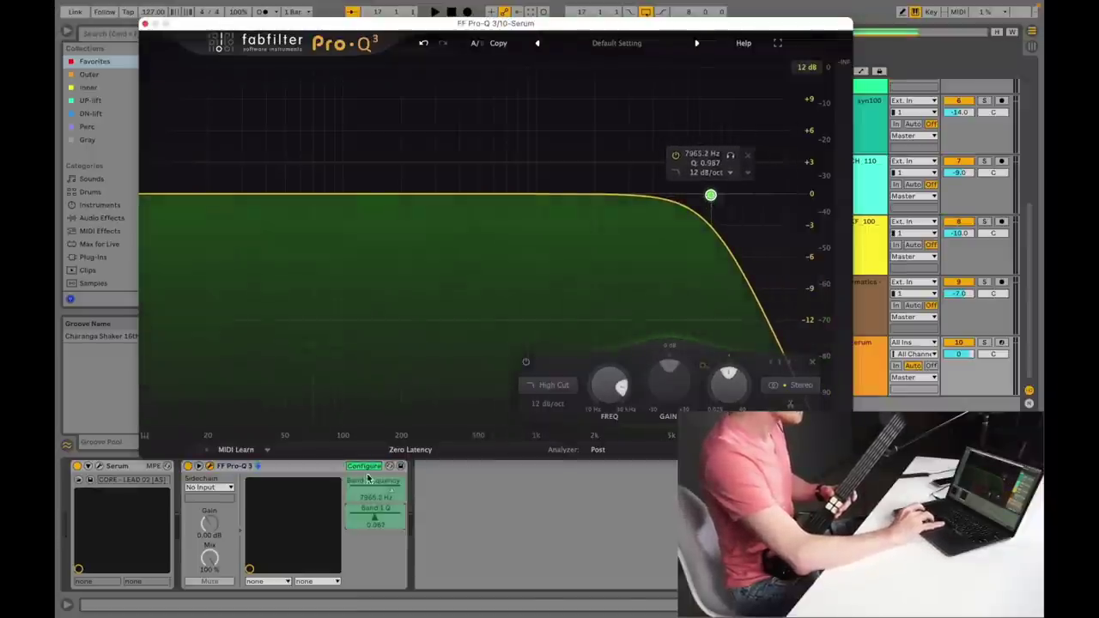
click(362, 467)
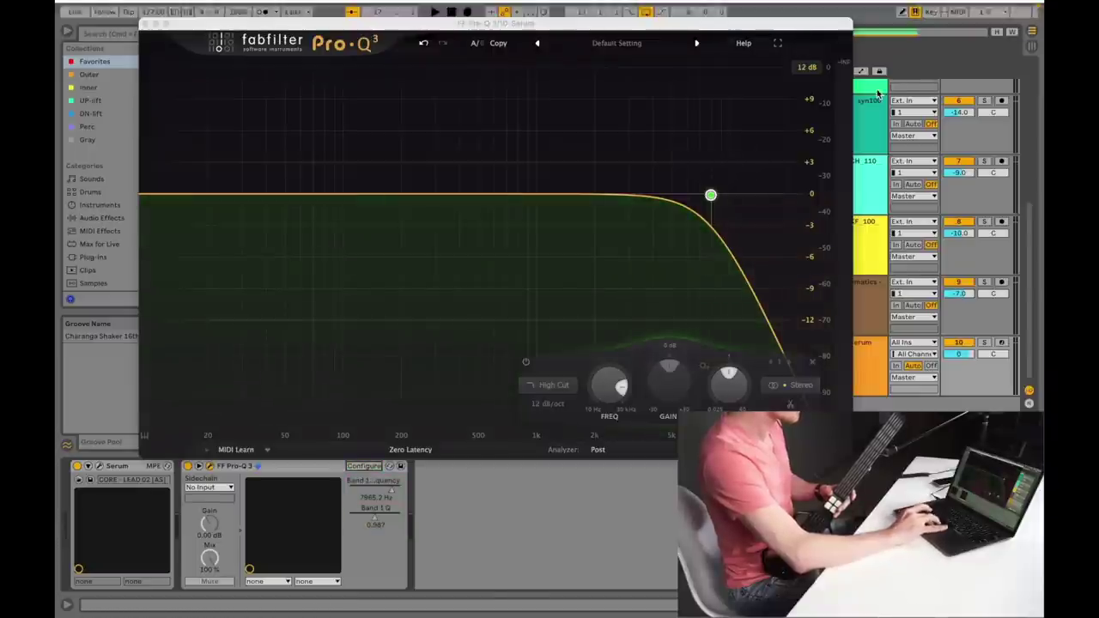
Map Pro-Q 3's Band 1 Frequency to the MIDI controller, test the filter sweep during playback, and close the plug-in window.
click(956, 16)
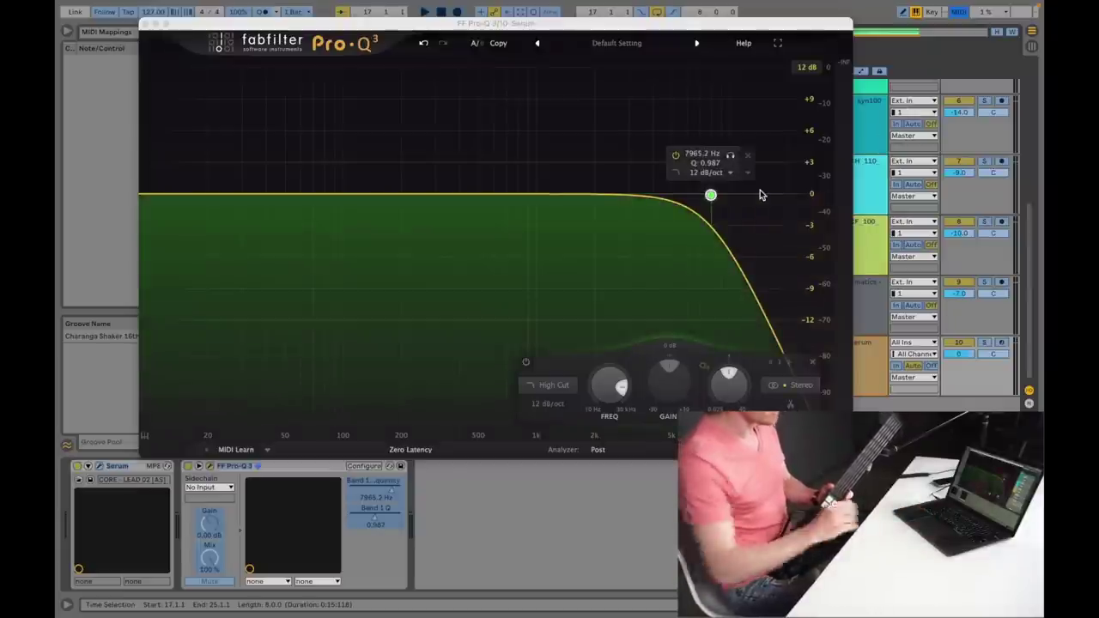
click(373, 487)
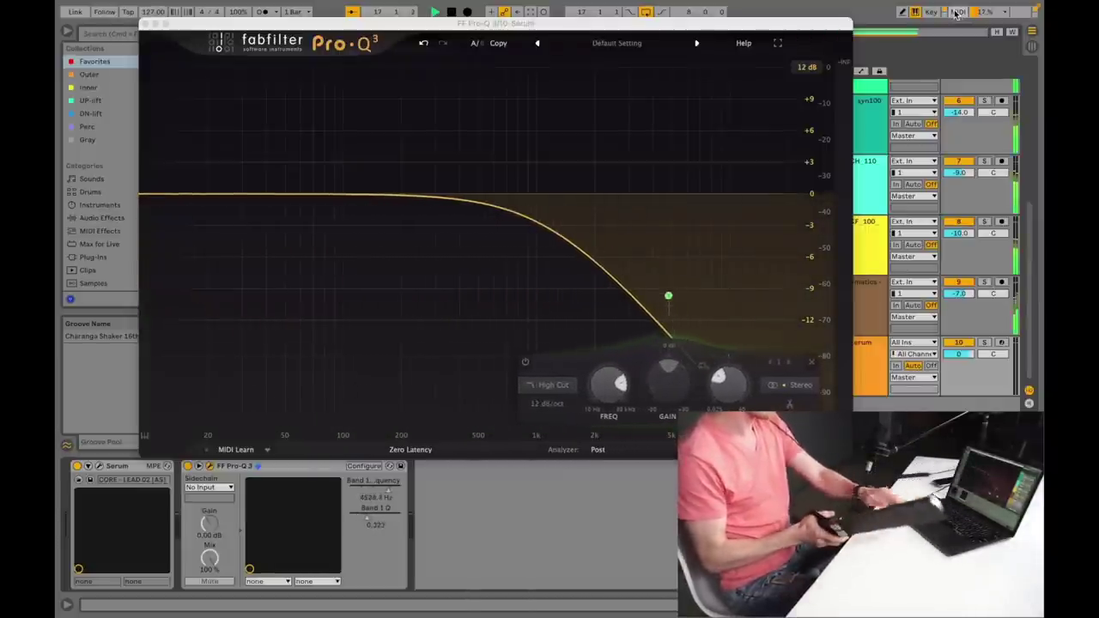
key(space)
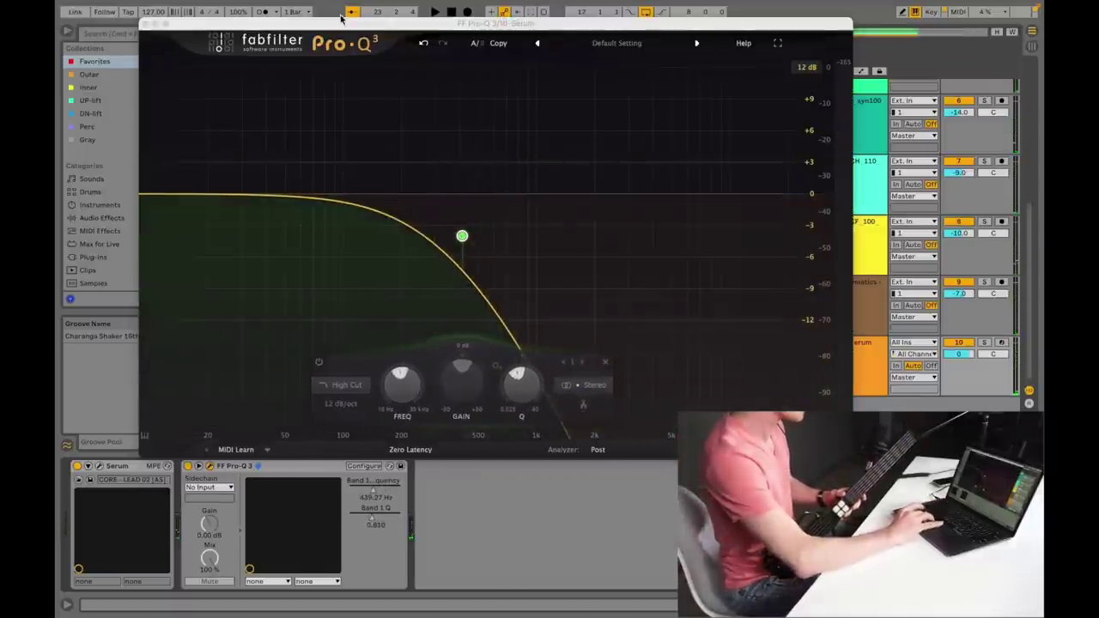
click(146, 25)
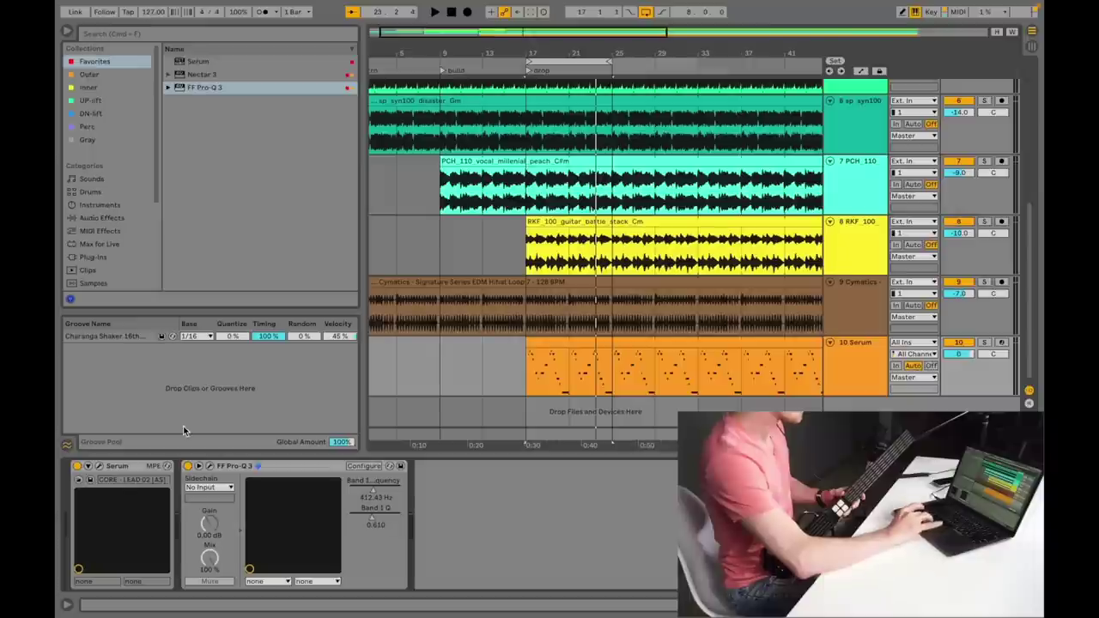
Add Nectar 3 after FF Pro-Q 3 on the Serum track, remove its modules other than Pitch, and add a Harmony module.
click(192, 76)
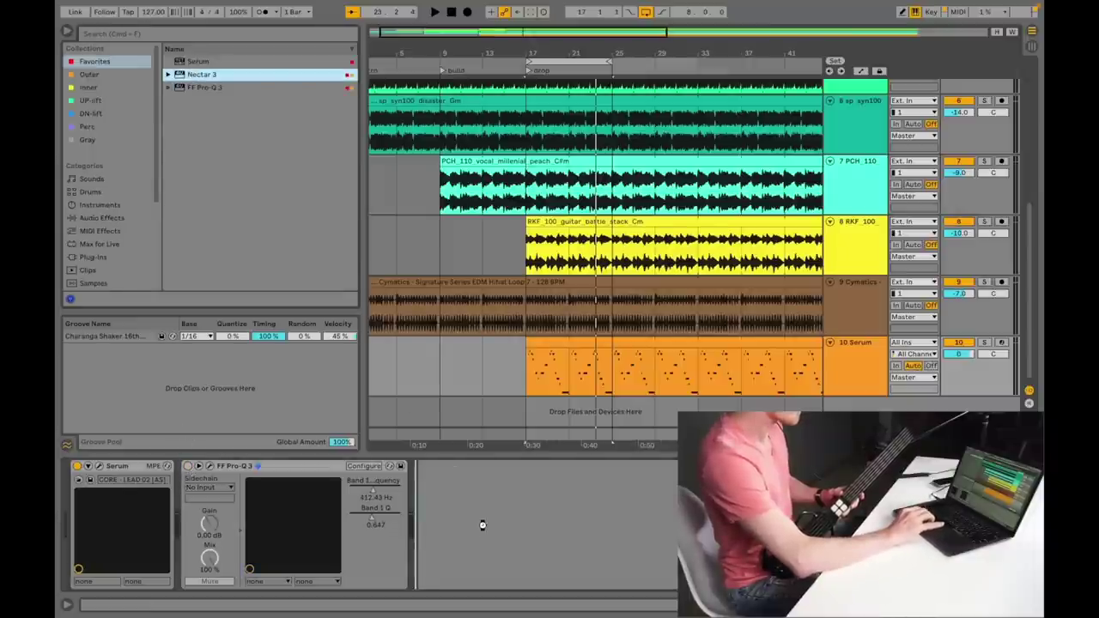
drag(482, 524, 482, 524)
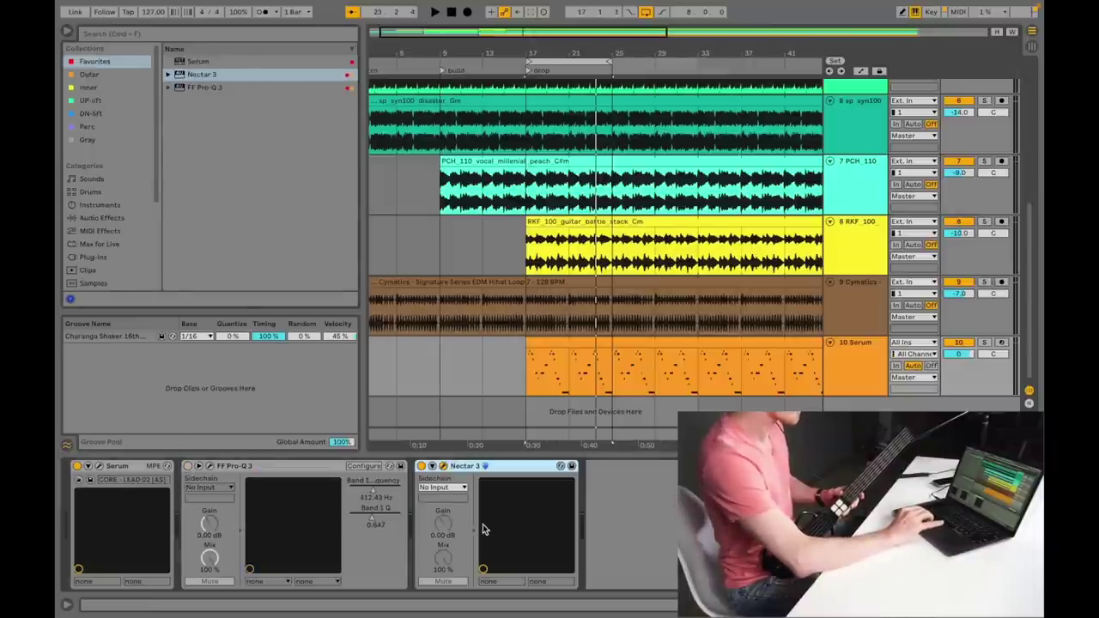
click(256, 118)
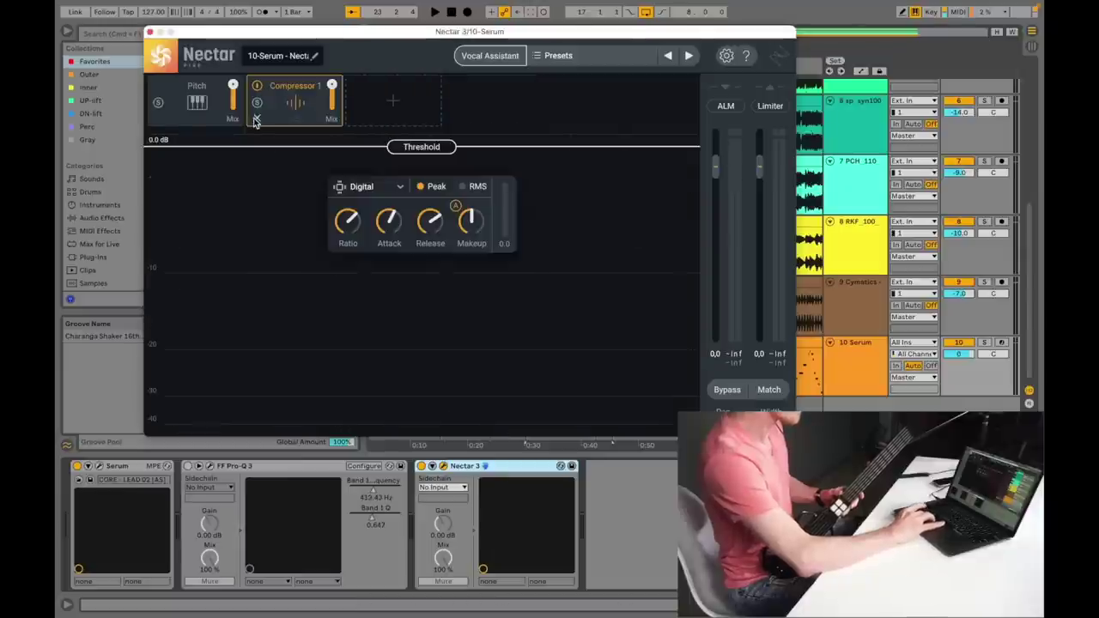
click(256, 119)
click(289, 106)
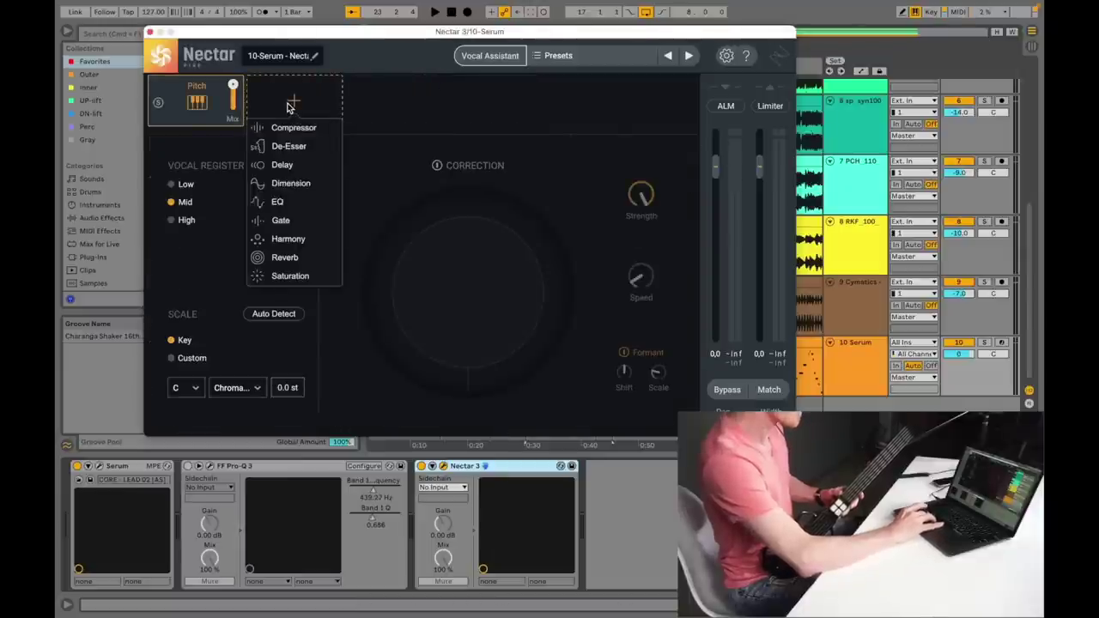
click(290, 240)
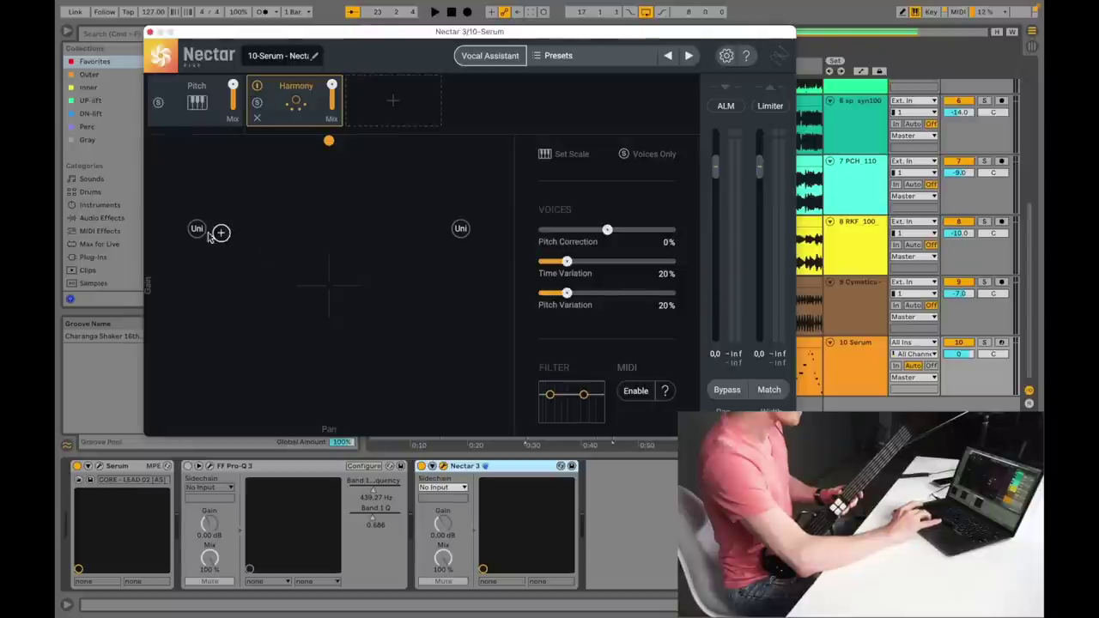
Set Harmony's left-panned voice to +12 and its right-panned voice to -12, narrowing the -12 voice's pan to about 56.6.
click(217, 233)
click(220, 170)
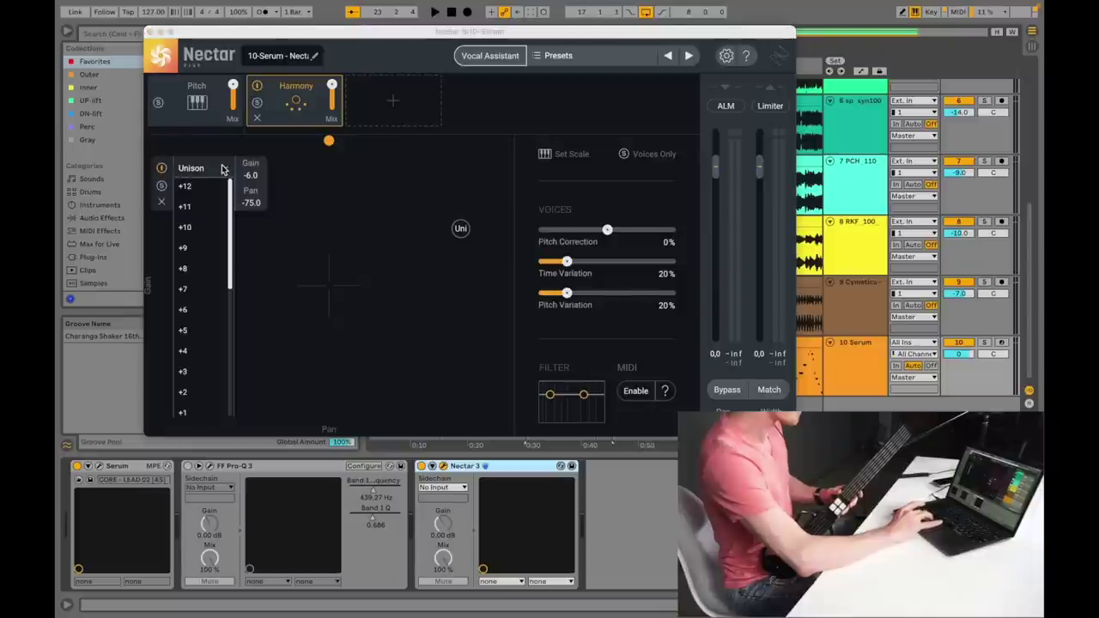
click(185, 186)
click(459, 232)
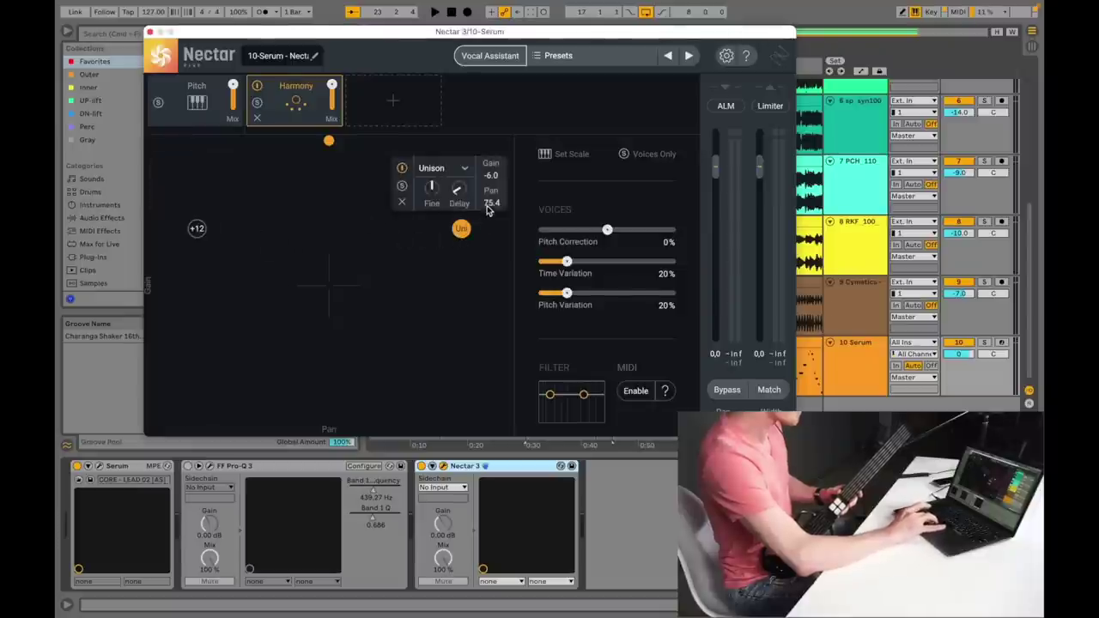
click(468, 171)
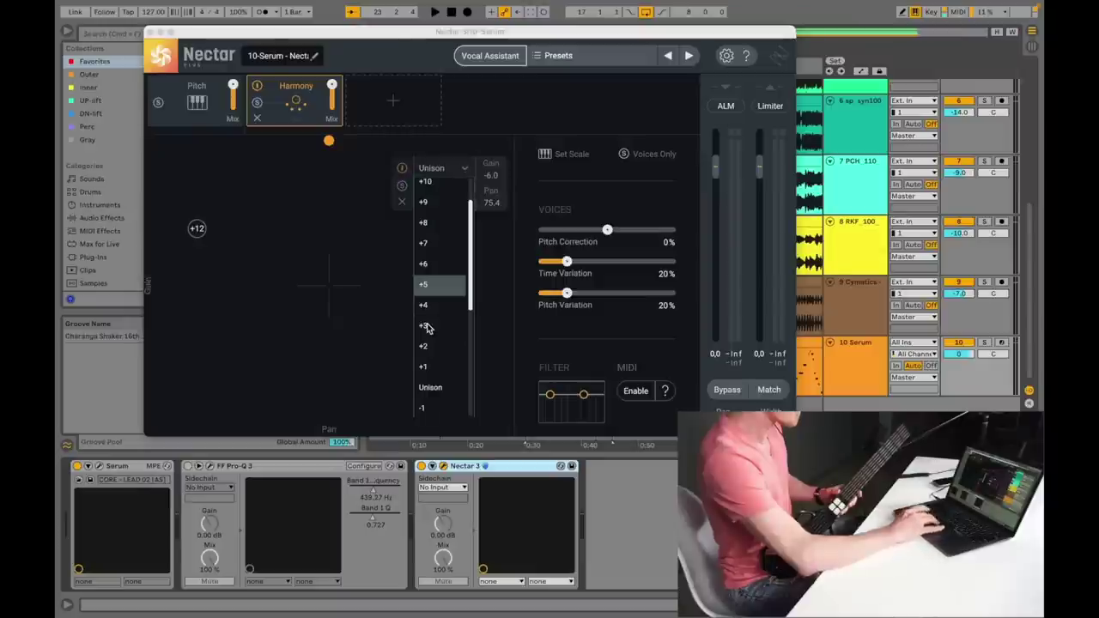
scroll(421, 312, down, 5)
click(443, 413)
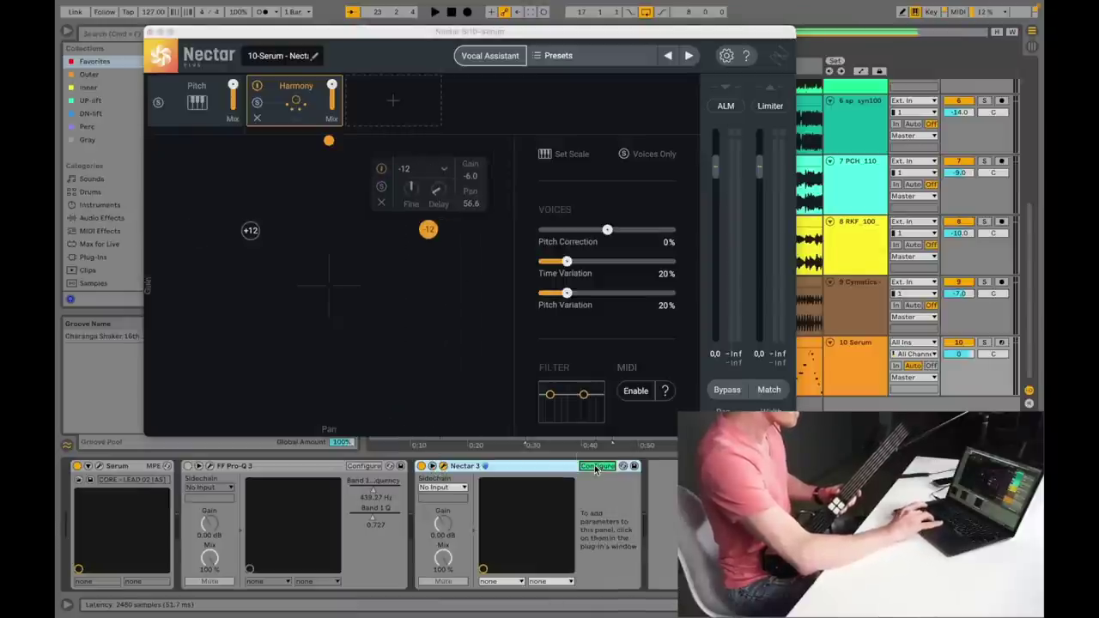
Expose both Harmony voices' Pan and Gain as Nectar 3 device parameters, moving +12 to about -33.6 pan and -12 to about -5.3 gain.
drag(249, 232, 270, 229)
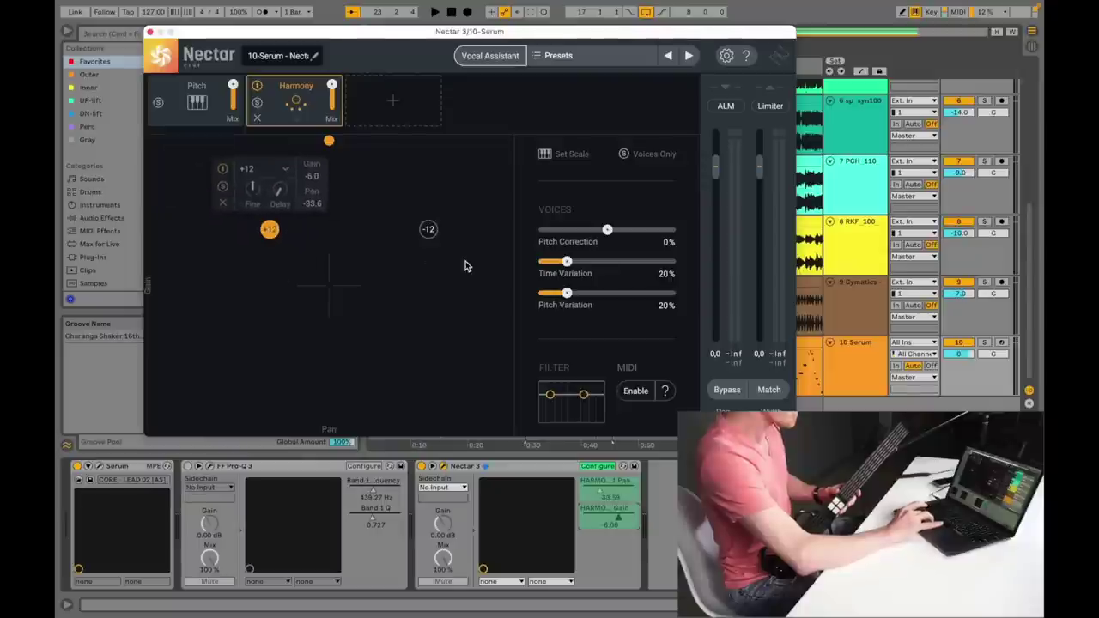
drag(431, 232, 431, 222)
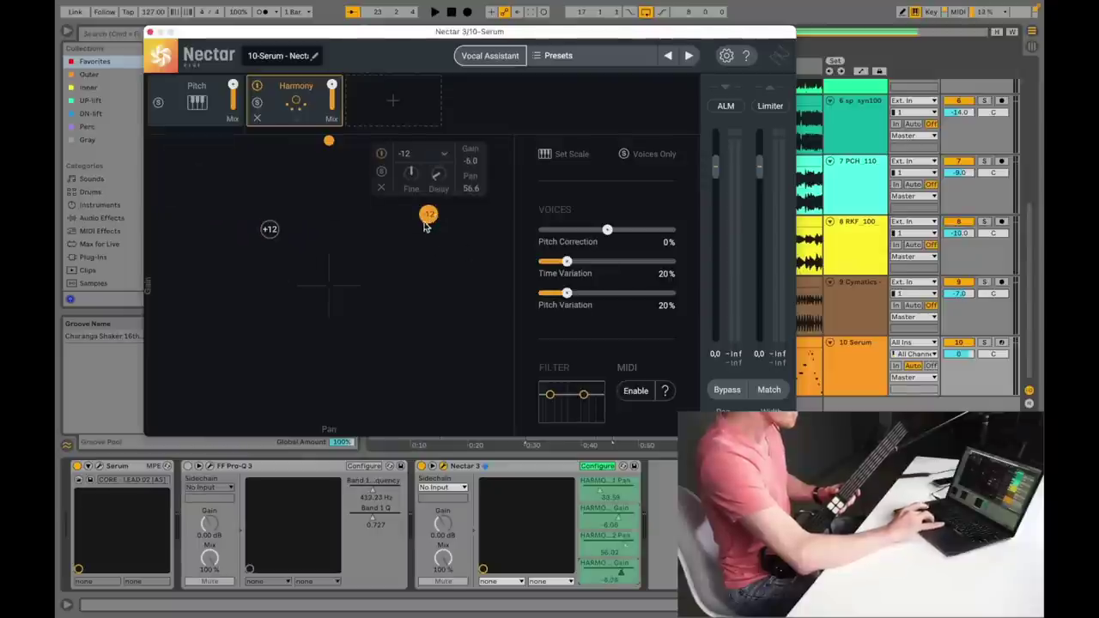
click(597, 470)
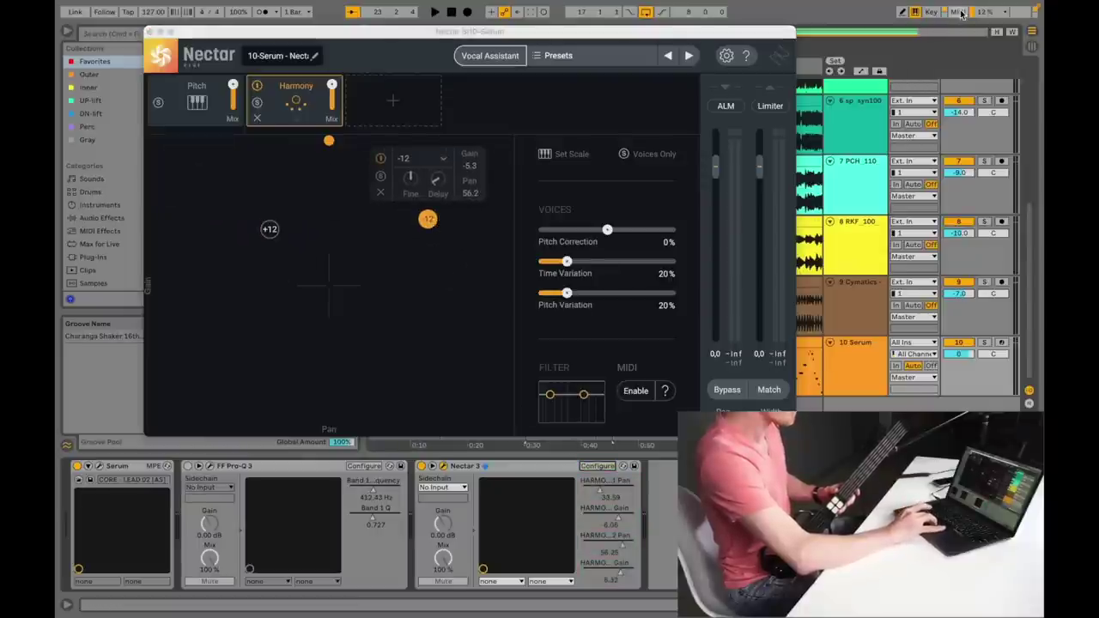
Map the Pan and Gain parameters of both Harmony voices to the MIDI controller, and solo the Serum track for a playback test.
click(959, 12)
click(613, 485)
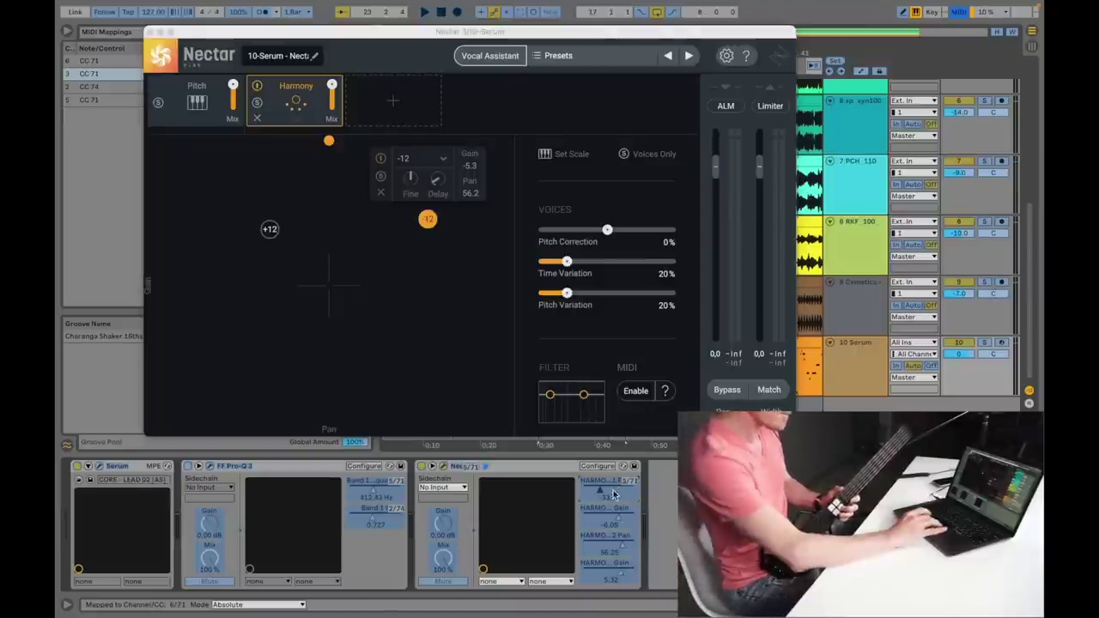
click(617, 511)
click(611, 538)
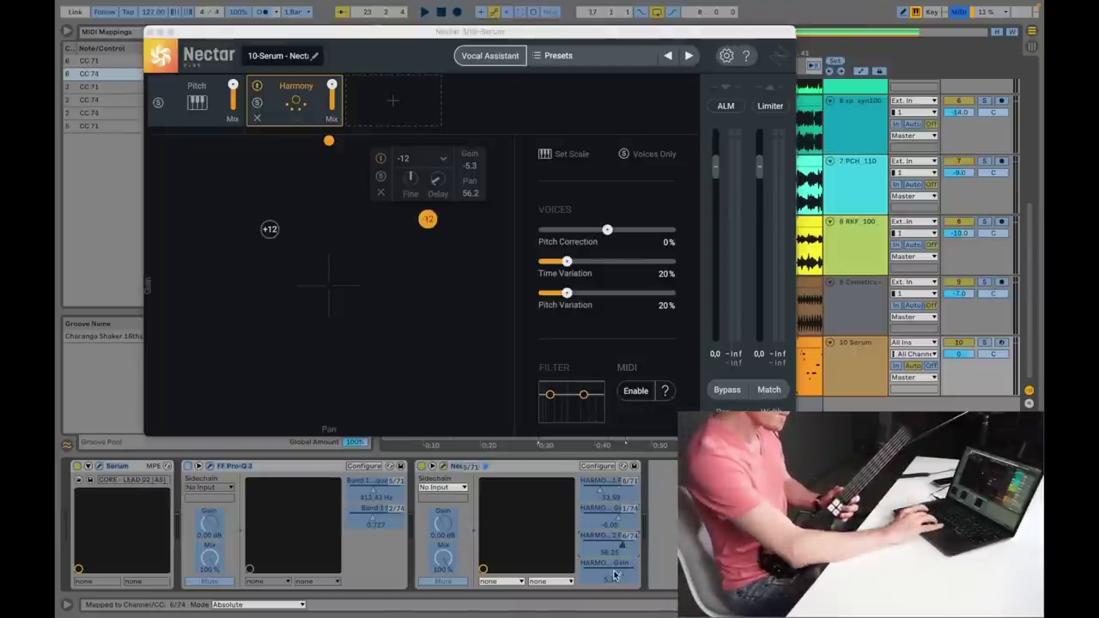
click(615, 573)
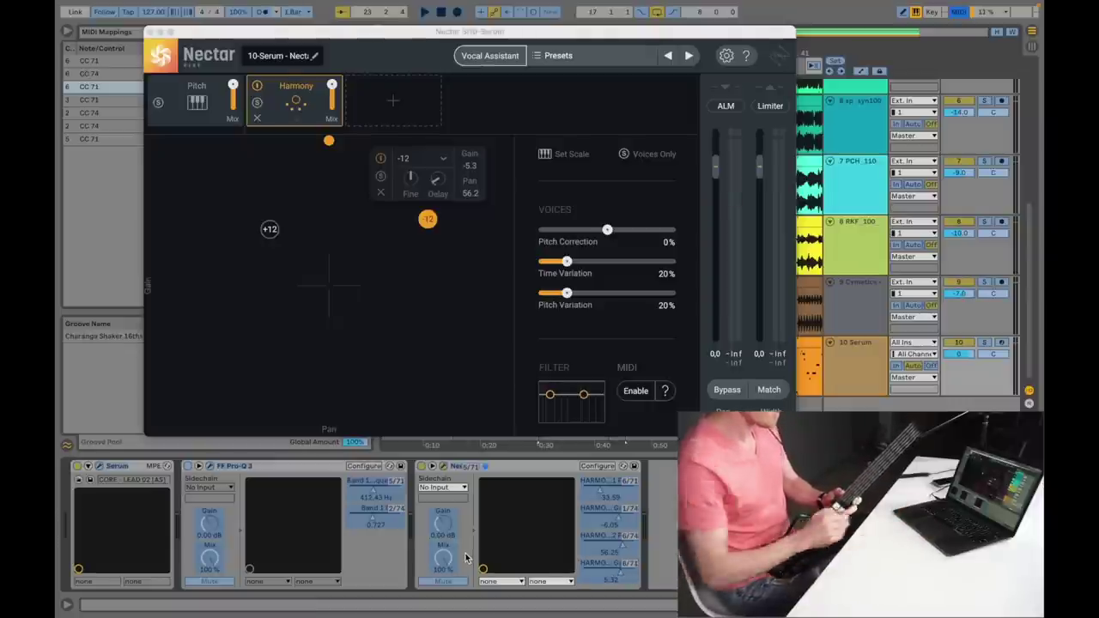
click(959, 11)
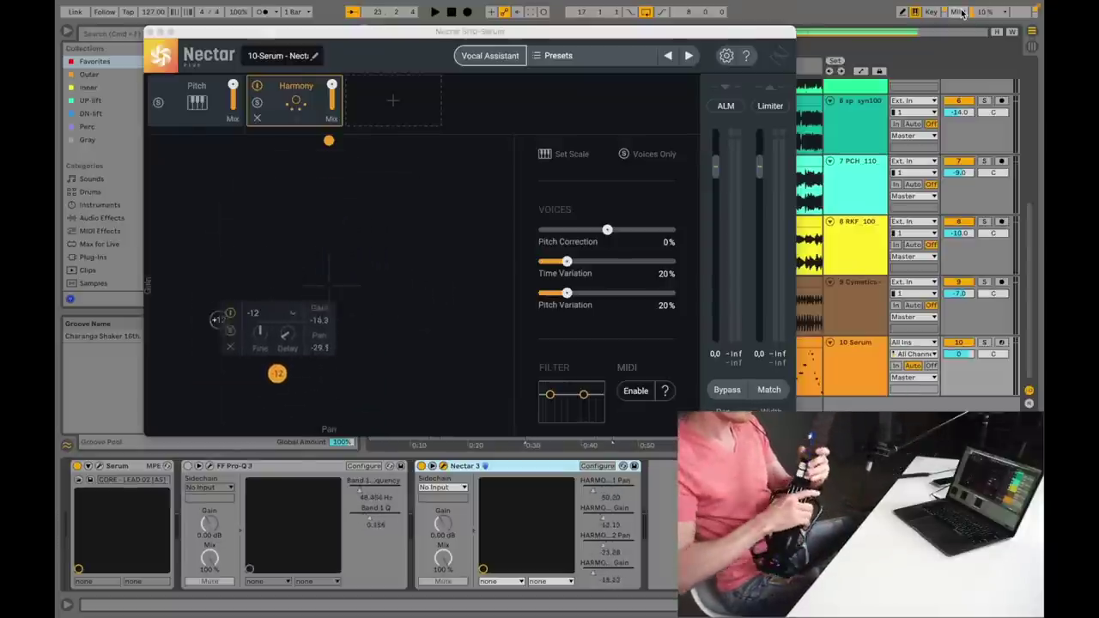
click(985, 343)
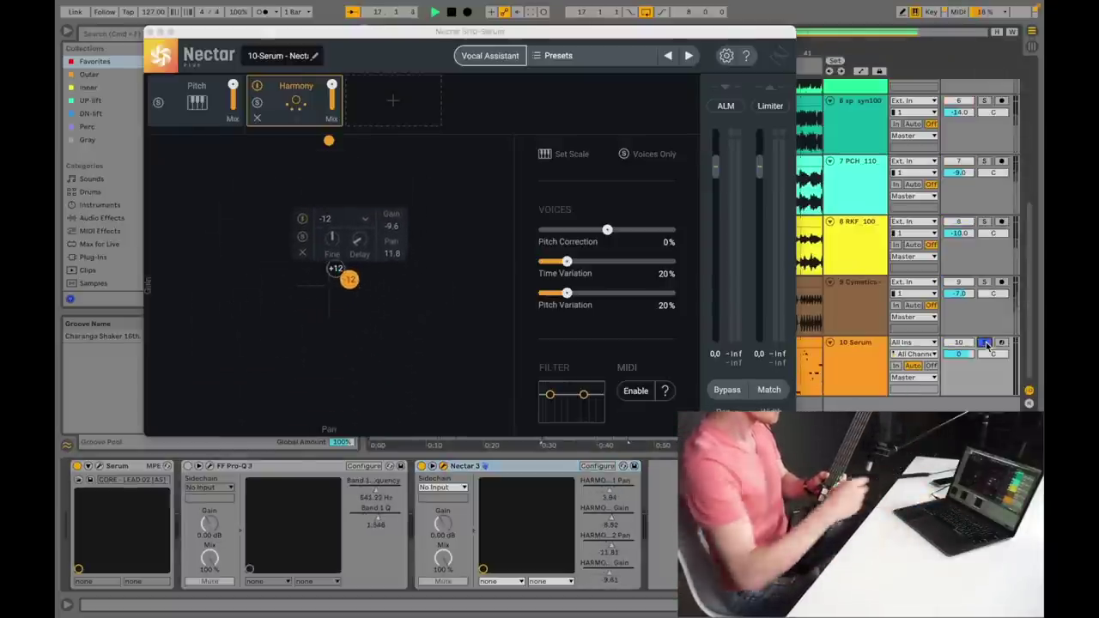